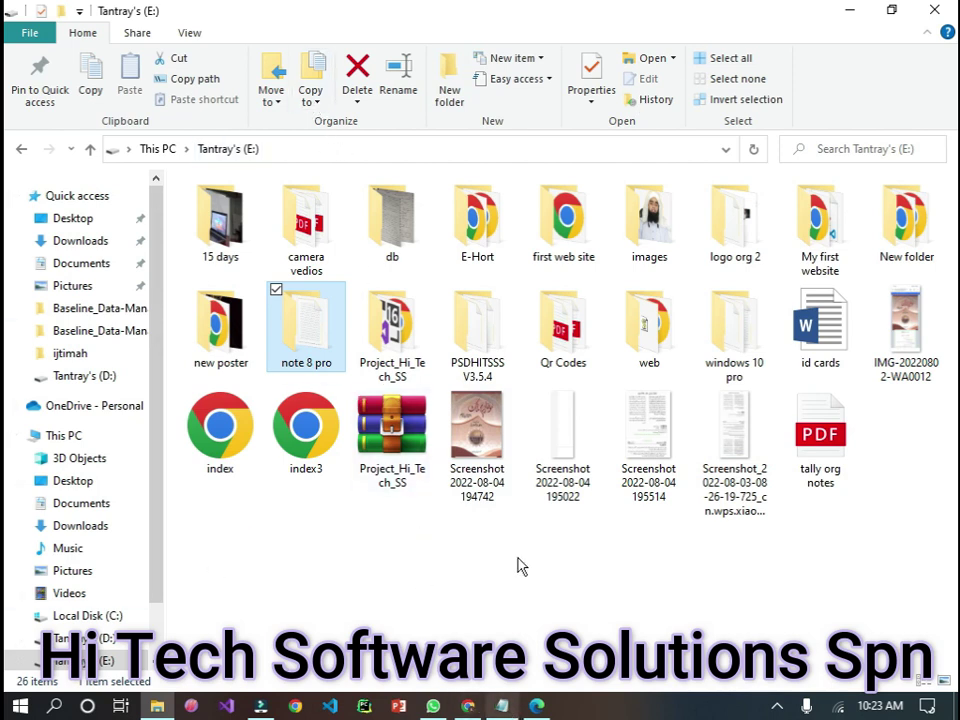
# Step: Switch to Chrome and view the labelled diagram of computer keyboard keys
pyautogui.click(539, 706)
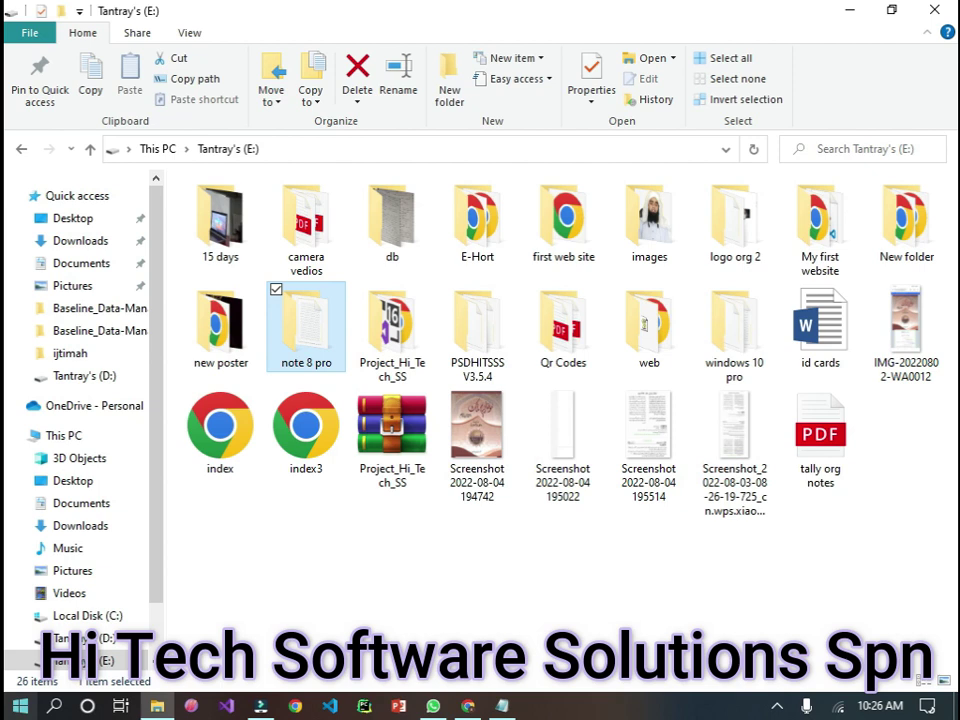
pyautogui.click(467, 705)
pyautogui.moveTo(433, 705)
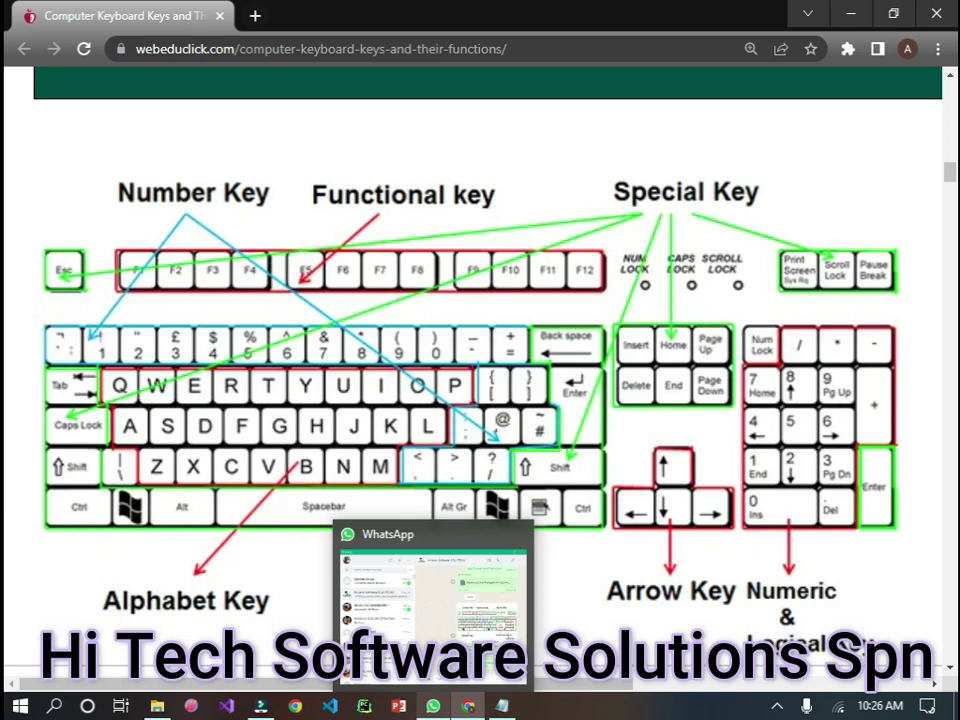
# Step: Launch Excel and create a blank workbook
pyautogui.press('super')
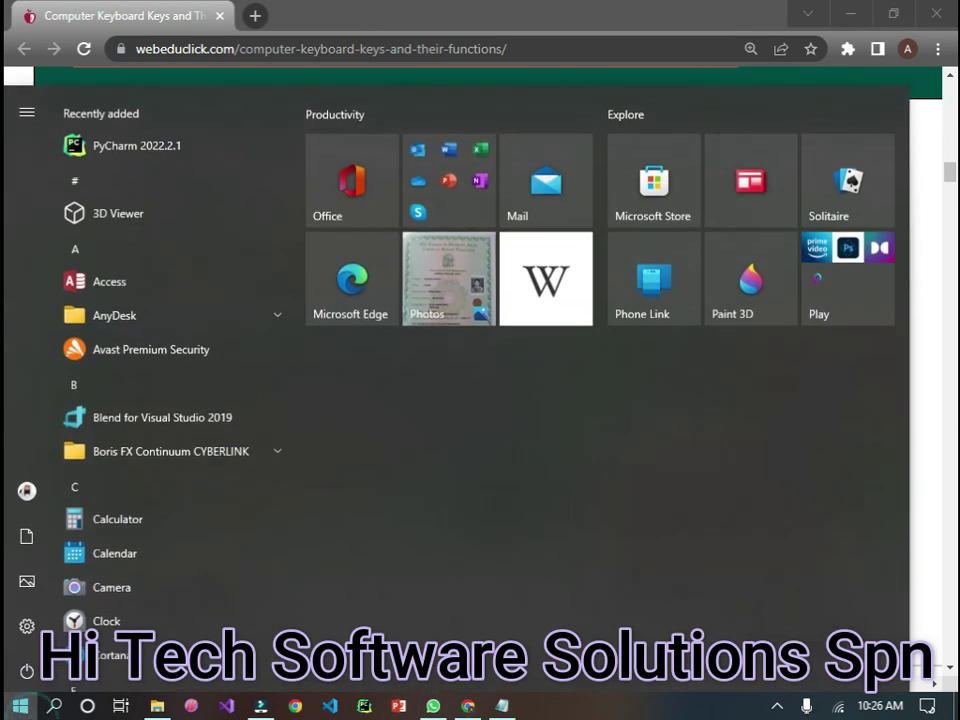
pyautogui.write('ex')
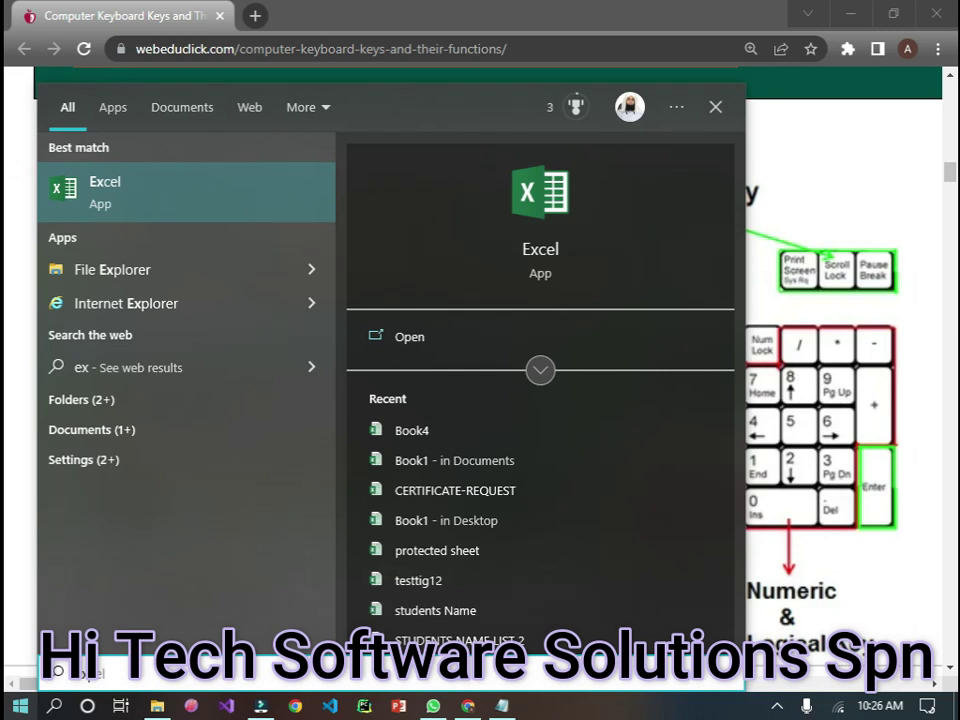
pyautogui.press('Escape')
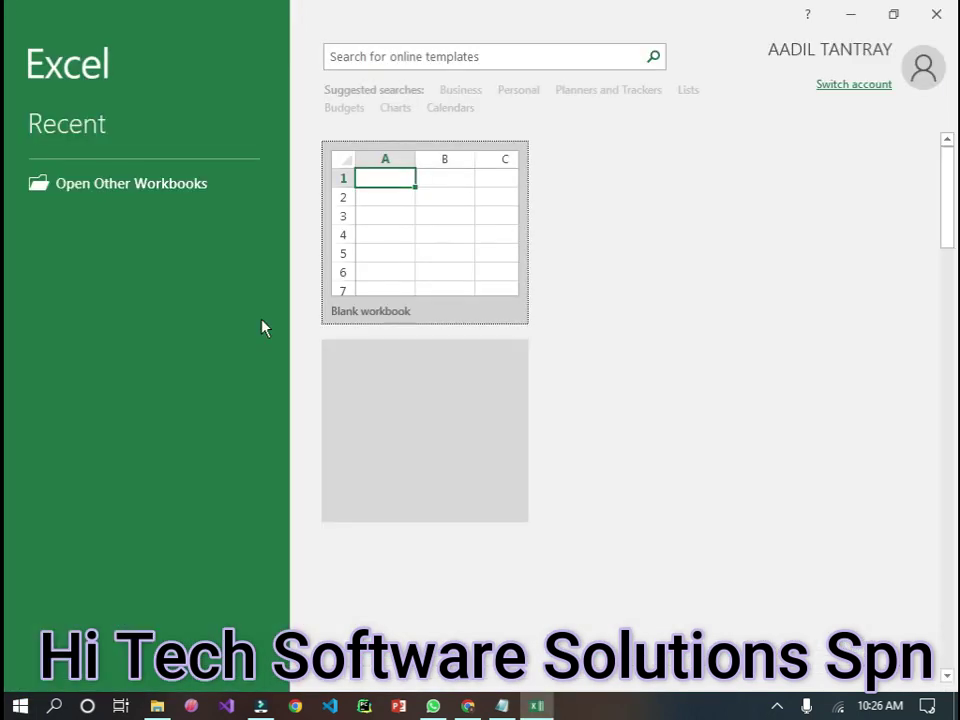
pyautogui.click(489, 225)
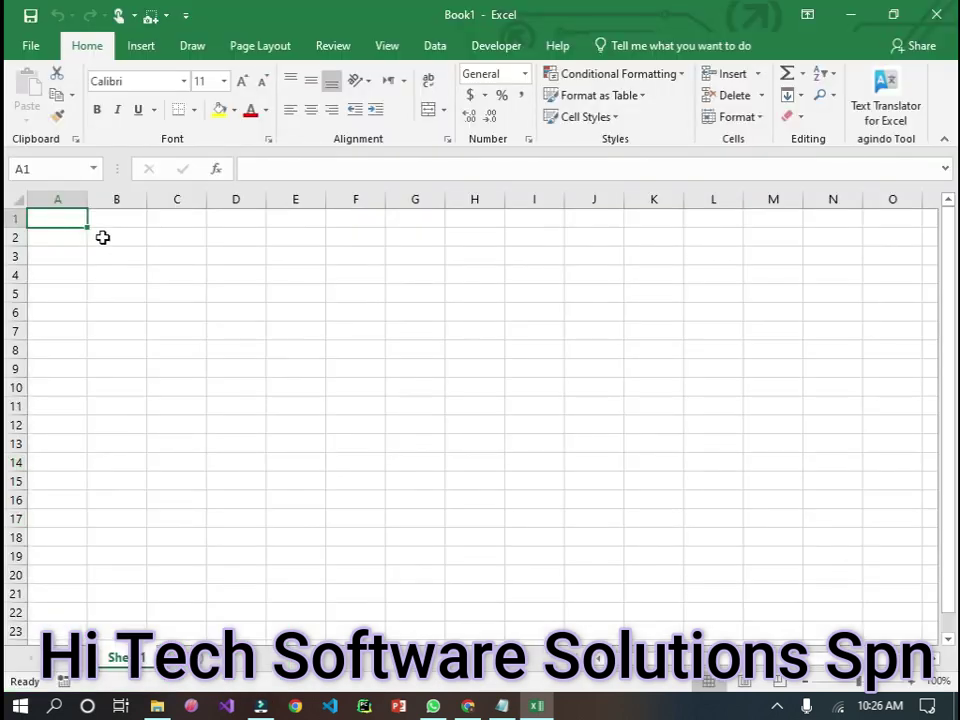
# Step: Enter "this" in cell A1 of the new worksheet, correcting the misspelled first attempt
pyautogui.scroll(11, 50, 345)
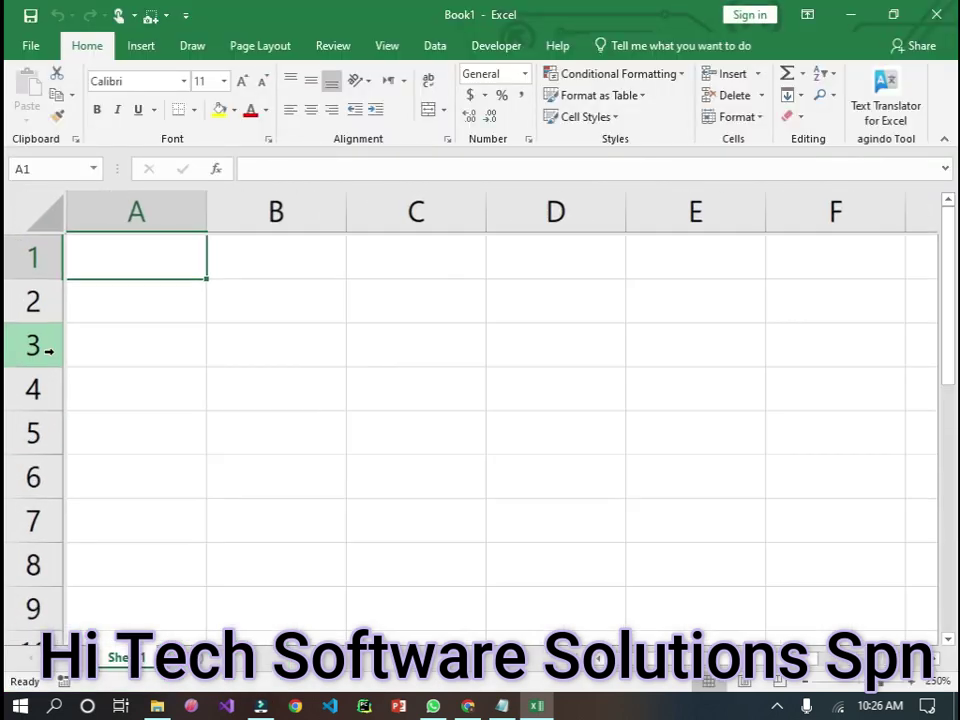
pyautogui.click(147, 265)
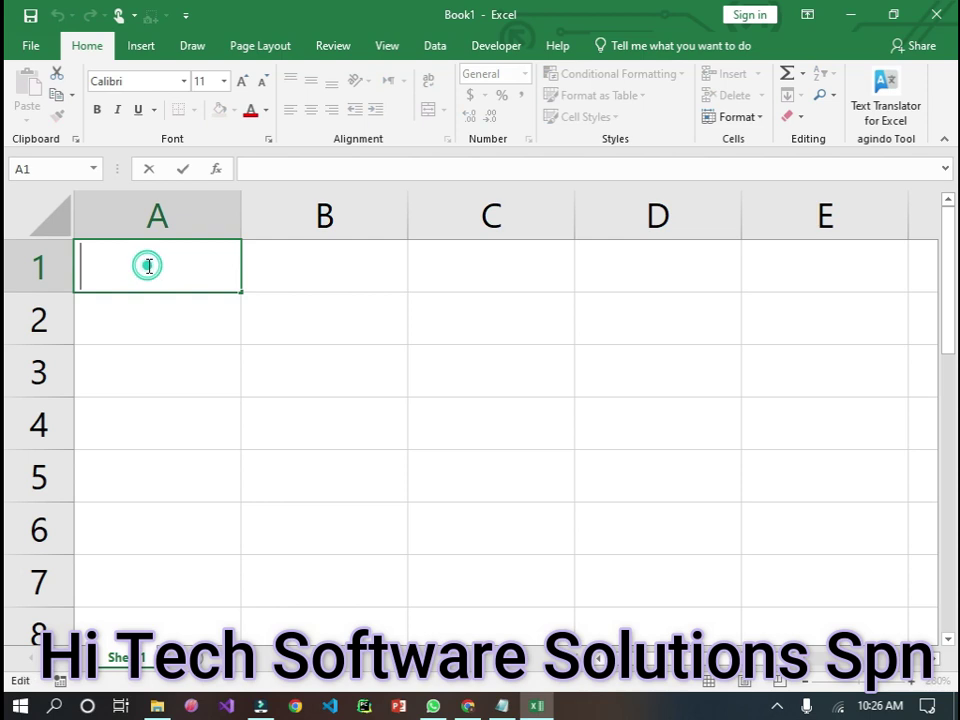
pyautogui.write('tis')
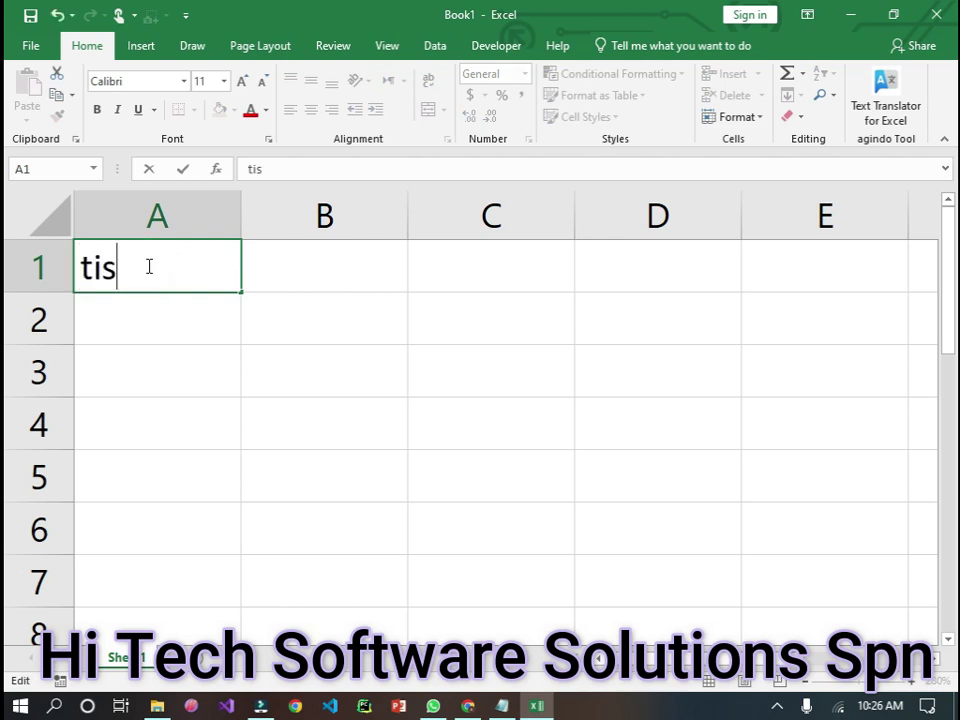
pyautogui.press('BackSpace')
pyautogui.press('BackSpace')
pyautogui.write('his')
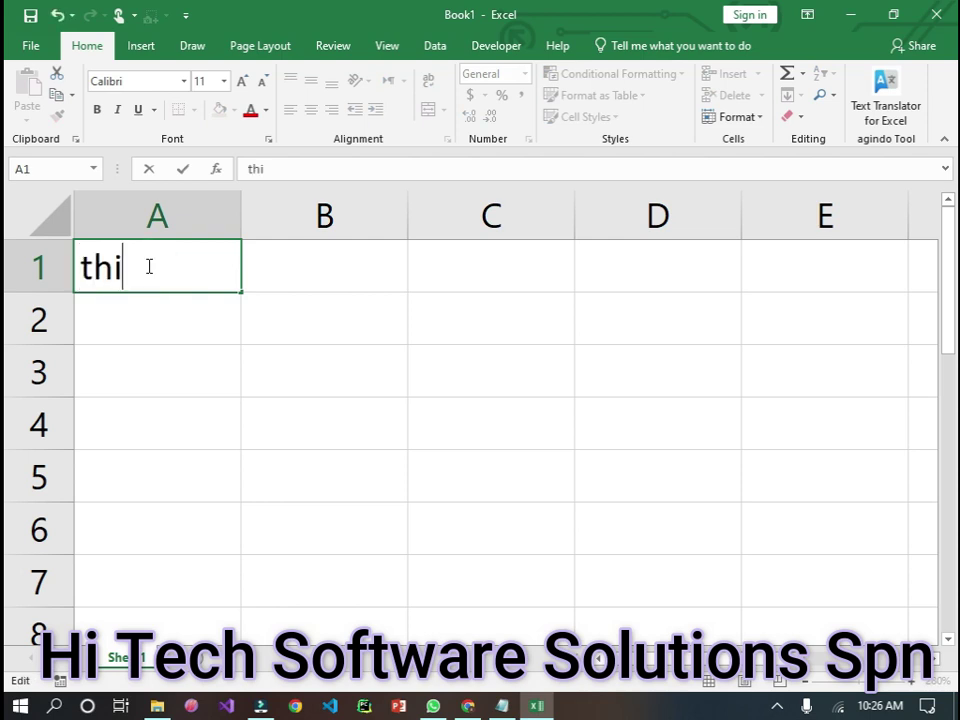
pyautogui.click(440, 371)
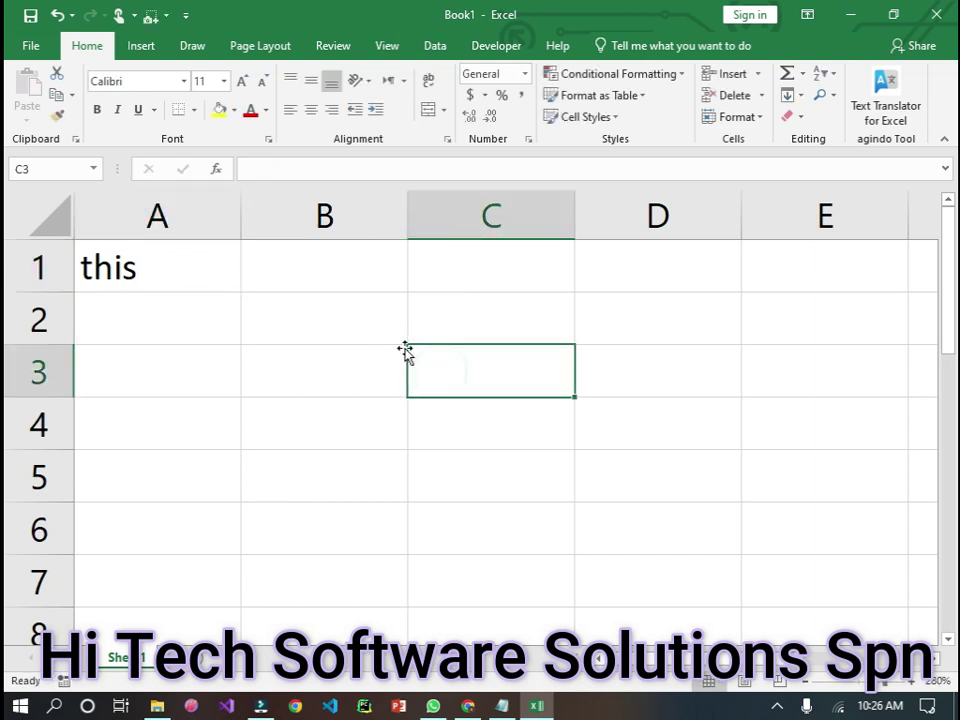
# Step: Replace the content of cell A1 with "this is test" by typing over the selected cell
pyautogui.click(167, 277)
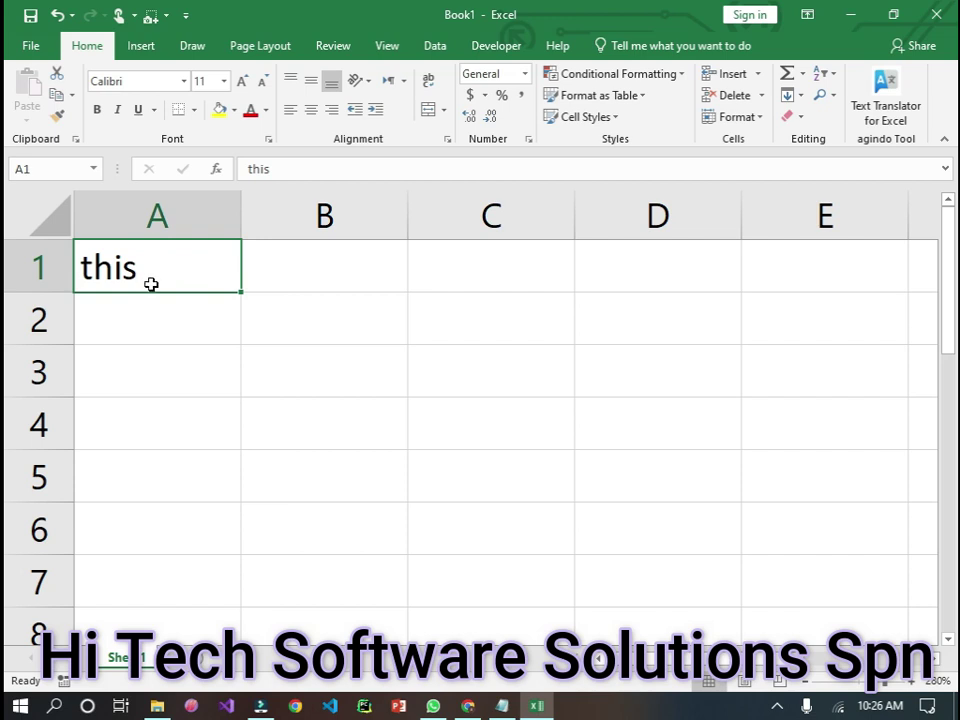
pyautogui.write('t')
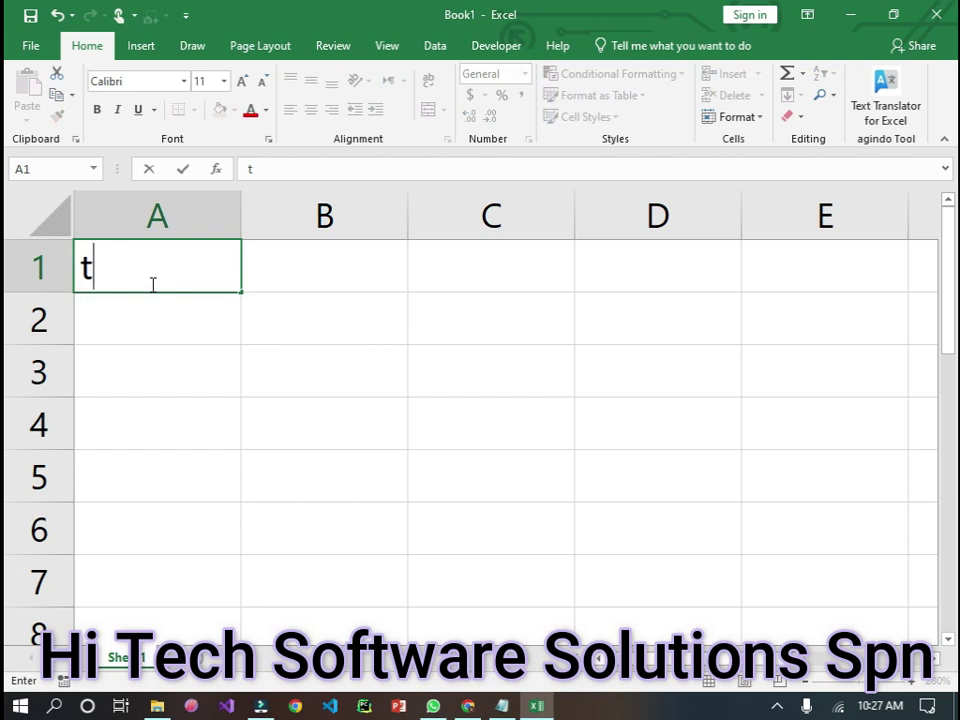
pyautogui.write('his is')
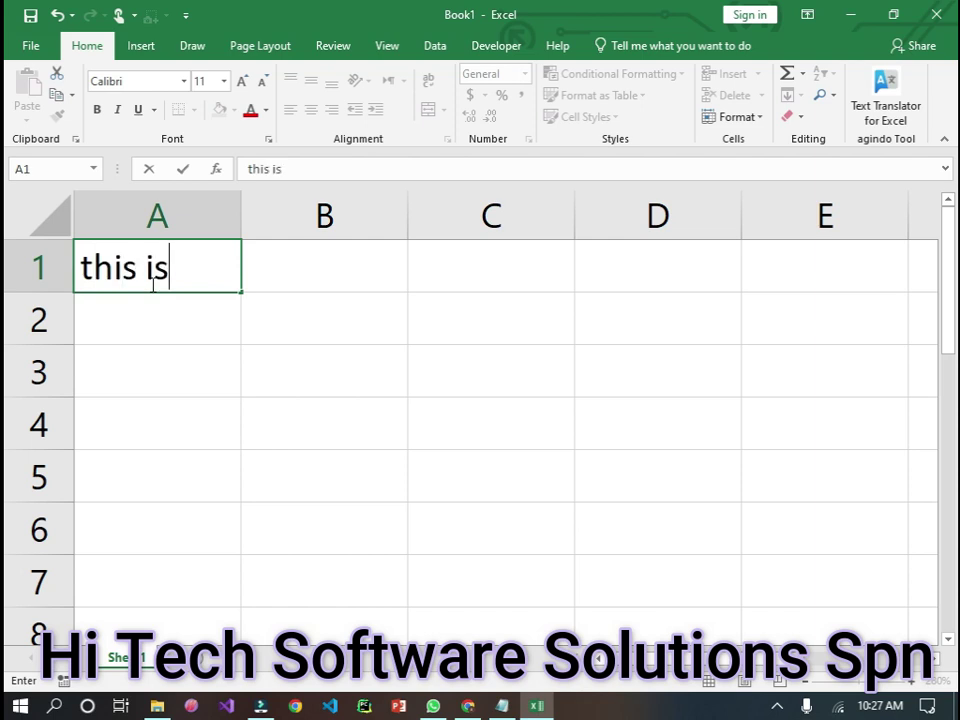
pyautogui.write(' test')
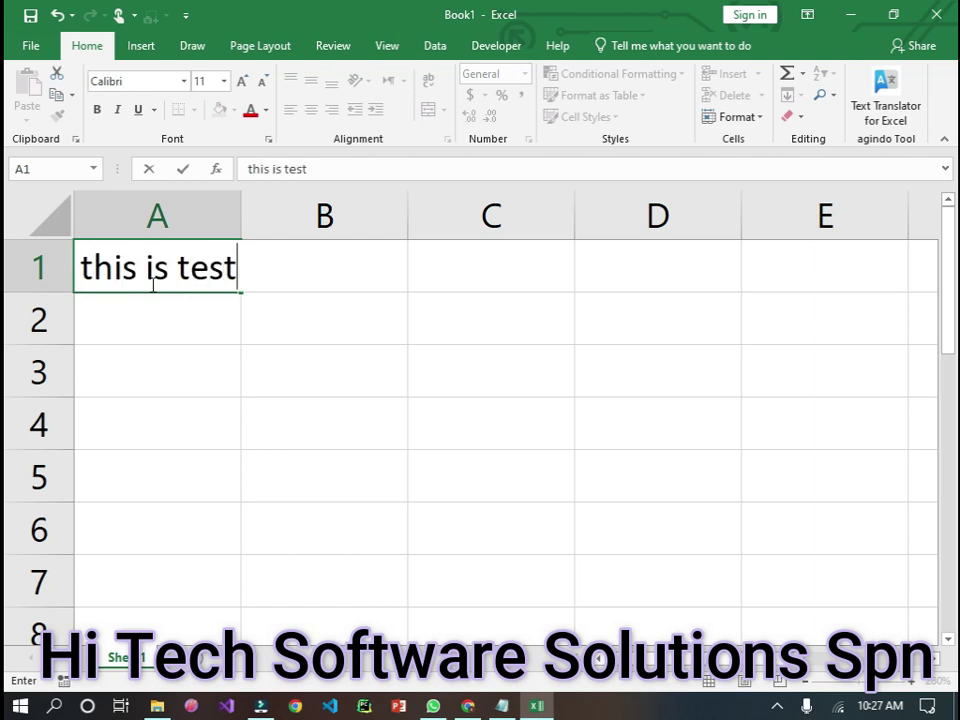
pyautogui.click(376, 354)
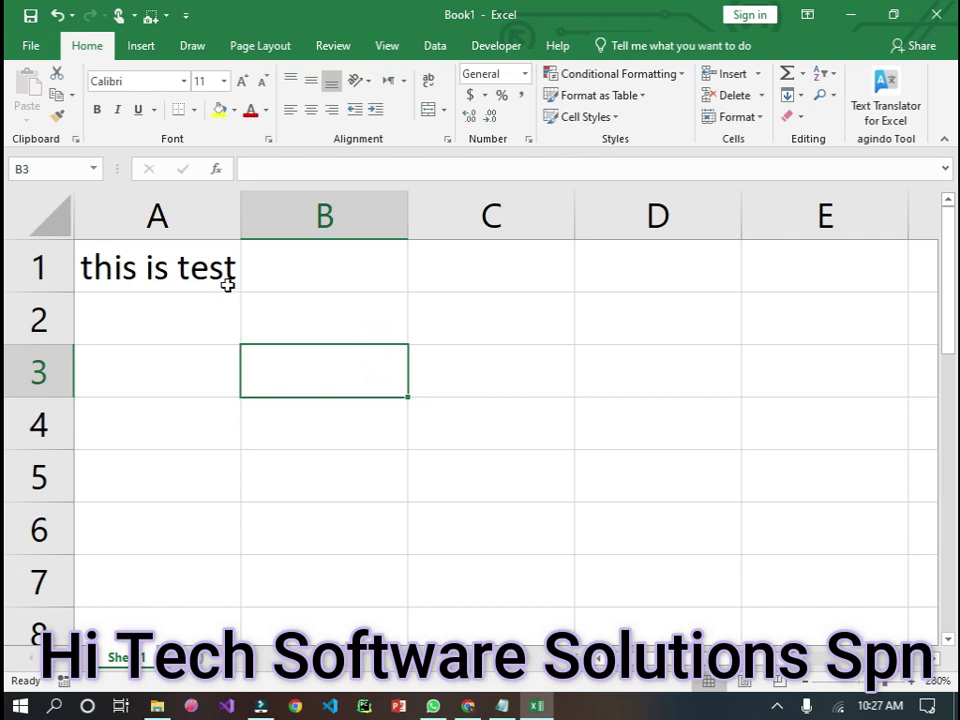
# Step: Overwrite the text in cell A1 with "djfkgh" and erase it to empty the cell
pyautogui.click(133, 278)
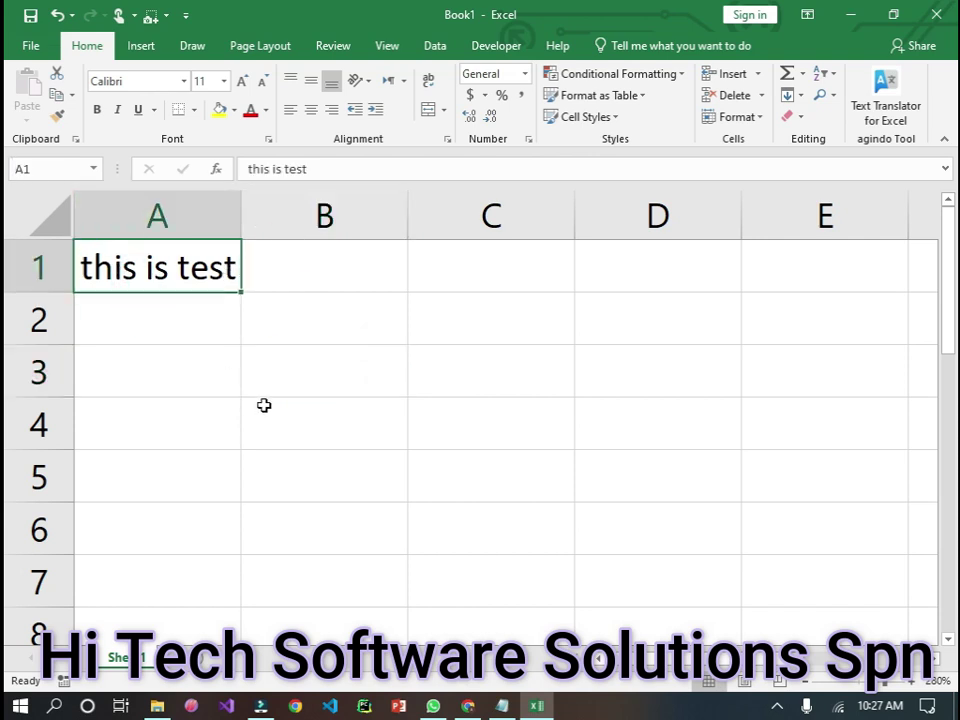
pyautogui.write('djfkgh')
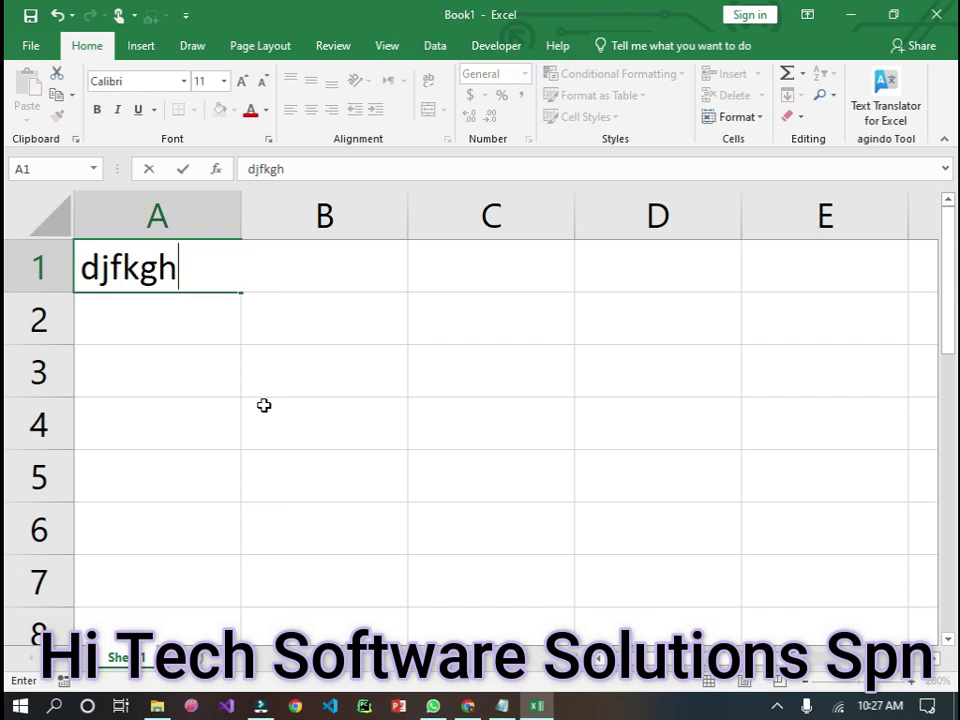
pyautogui.press('BackSpace')
pyautogui.press('BackSpace')
pyautogui.press('BackSpace')
pyautogui.press('BackSpace')
pyautogui.press('BackSpace')
pyautogui.press('BackSpace')
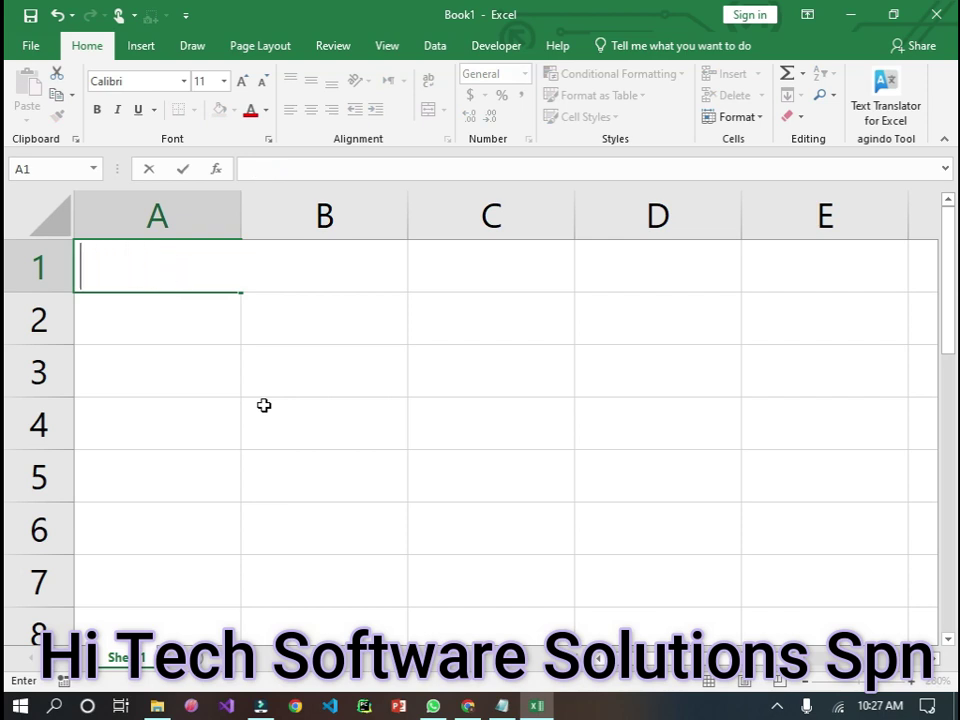
pyautogui.click(293, 392)
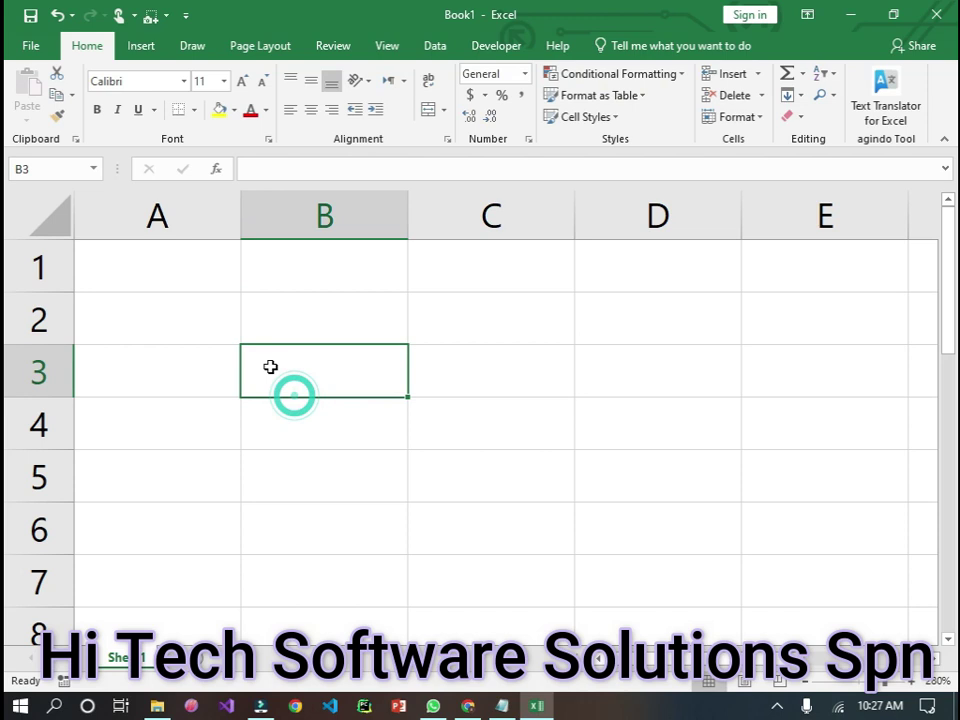
# Step: Enter "this is test" in the empty cell A1
pyautogui.click(172, 283)
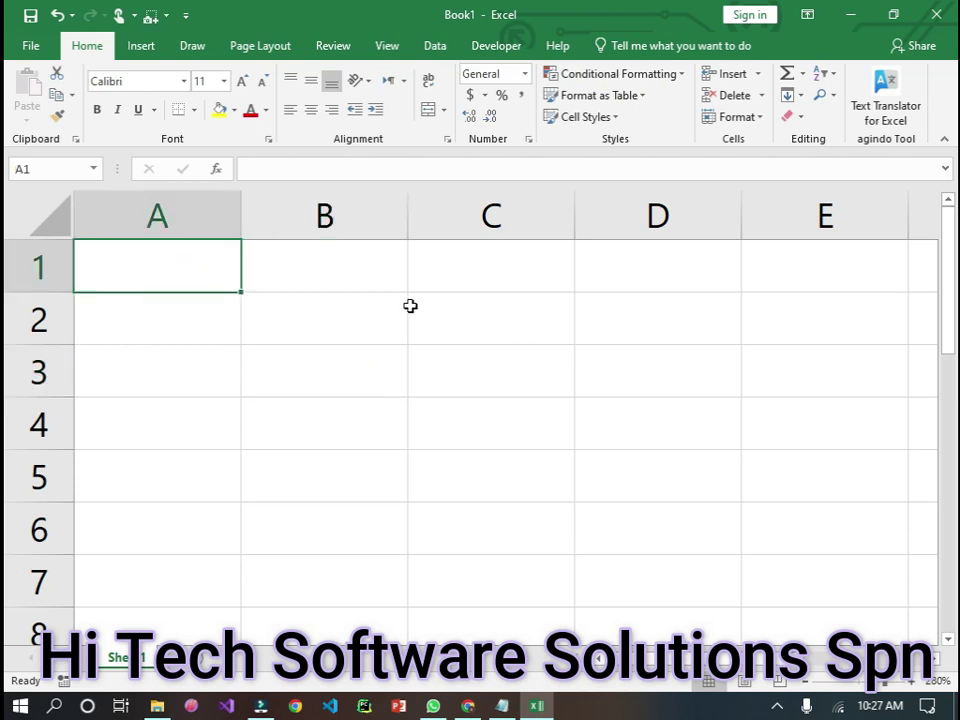
pyautogui.write('ths')
pyautogui.press('BackSpace')
pyautogui.write('hi')
pyautogui.press('BackSpace')
pyautogui.press('BackSpace')
pyautogui.write('is ')
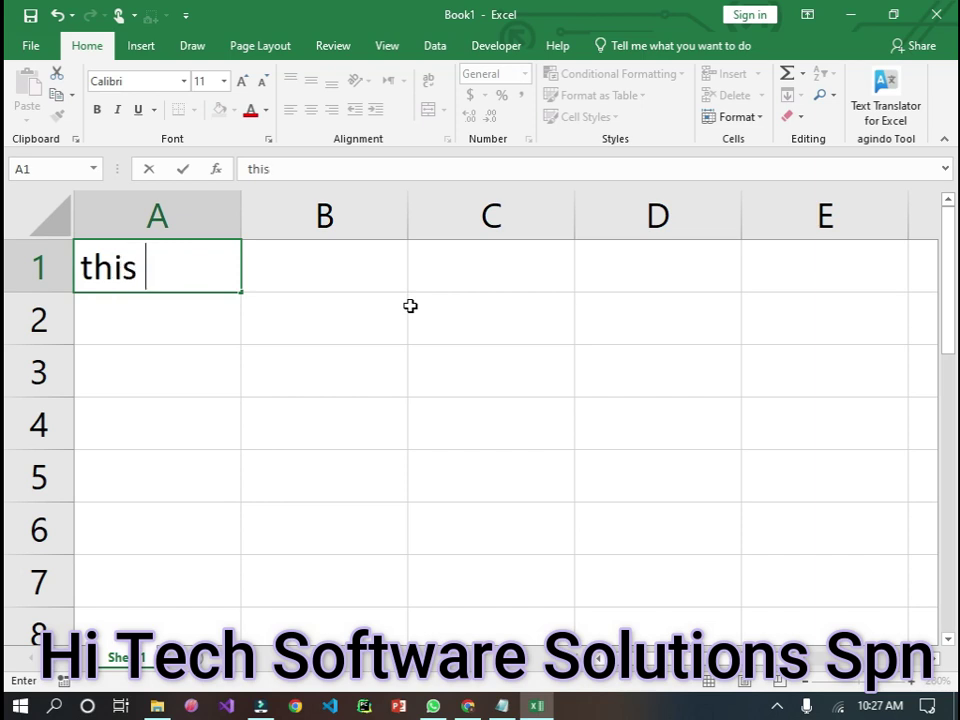
pyautogui.write('is test')
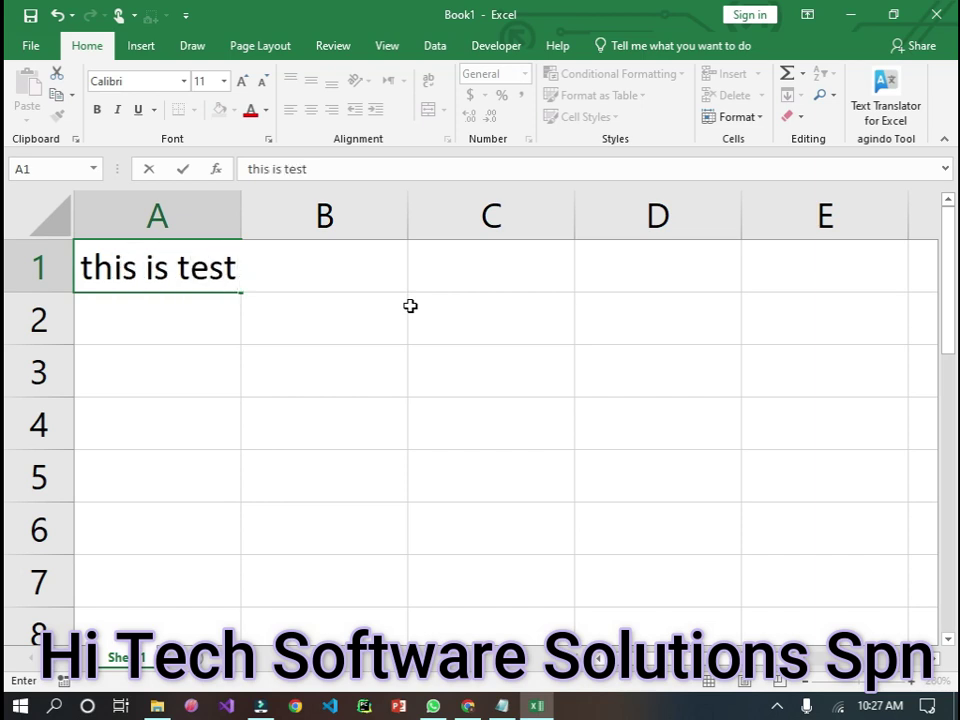
pyautogui.click(212, 372)
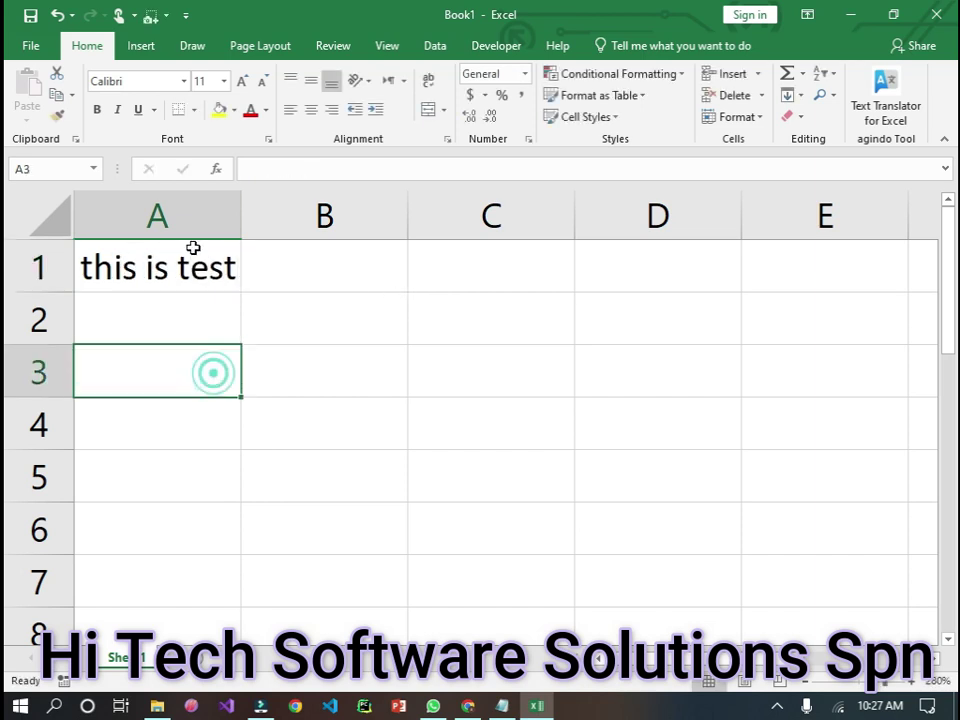
# Step: Overwrite the existing entry in cell A1 by retyping the full text "this is test"
pyautogui.click(131, 272)
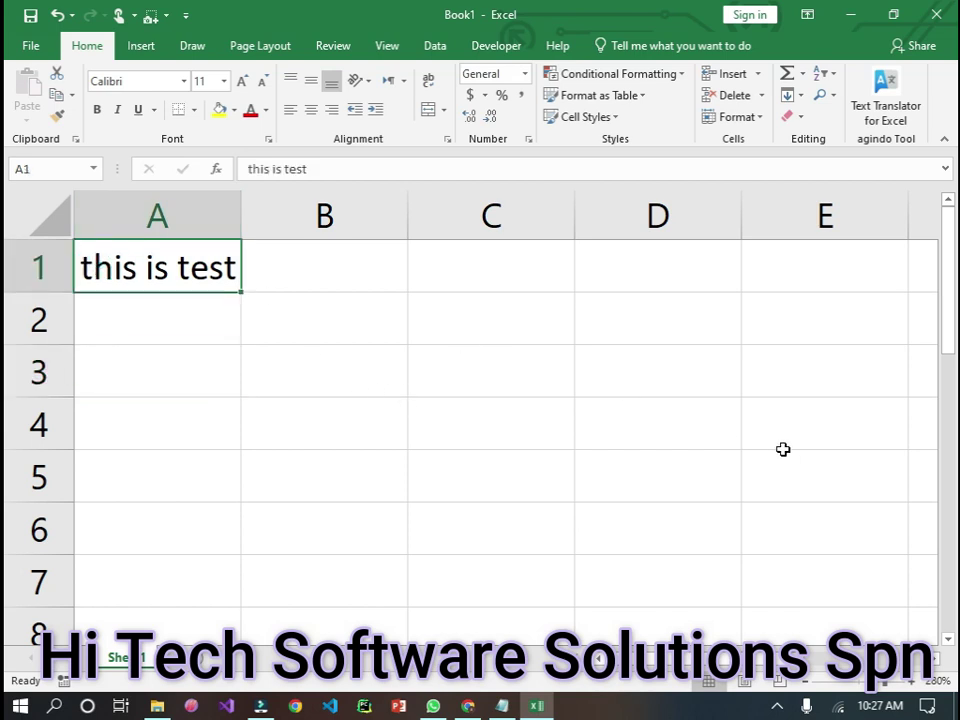
pyautogui.write('2')
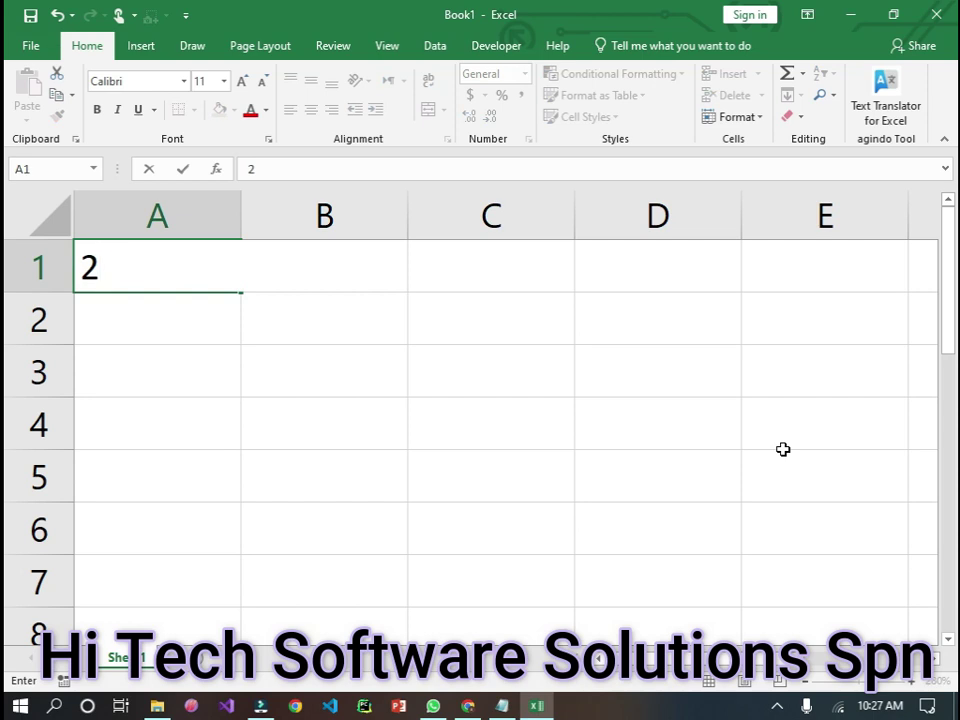
pyautogui.press('BackSpace')
pyautogui.write('ths')
pyautogui.press('BackSpace')
pyautogui.write('is is test')
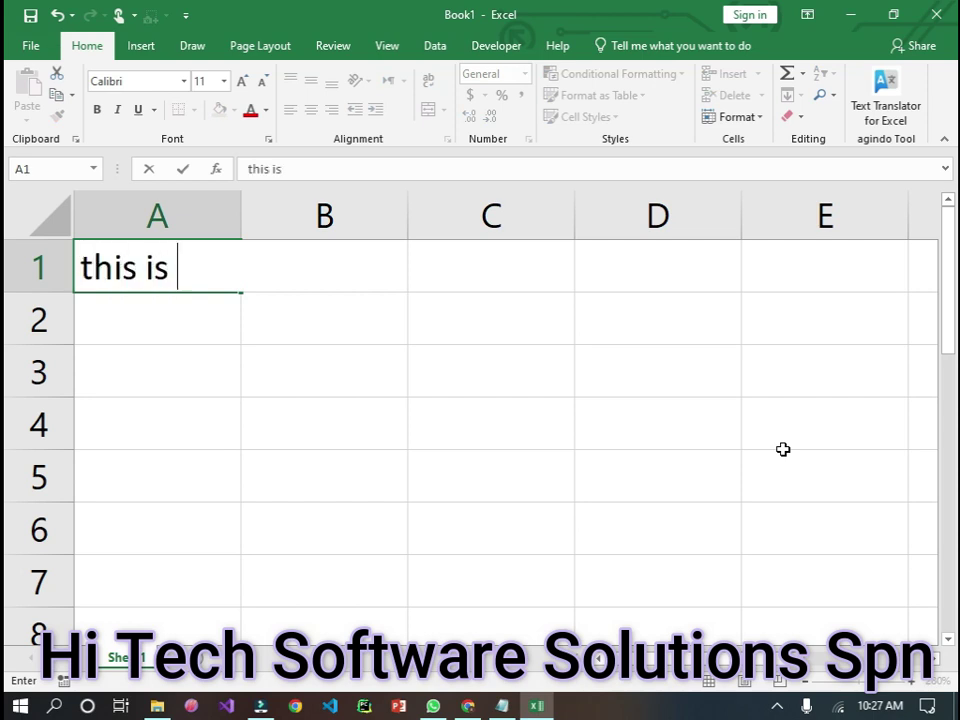
pyautogui.click(365, 420)
# Step: Open cell A1 for in-cell editing, append "thsi" after its existing text and delete the added word
pyautogui.click(198, 267)
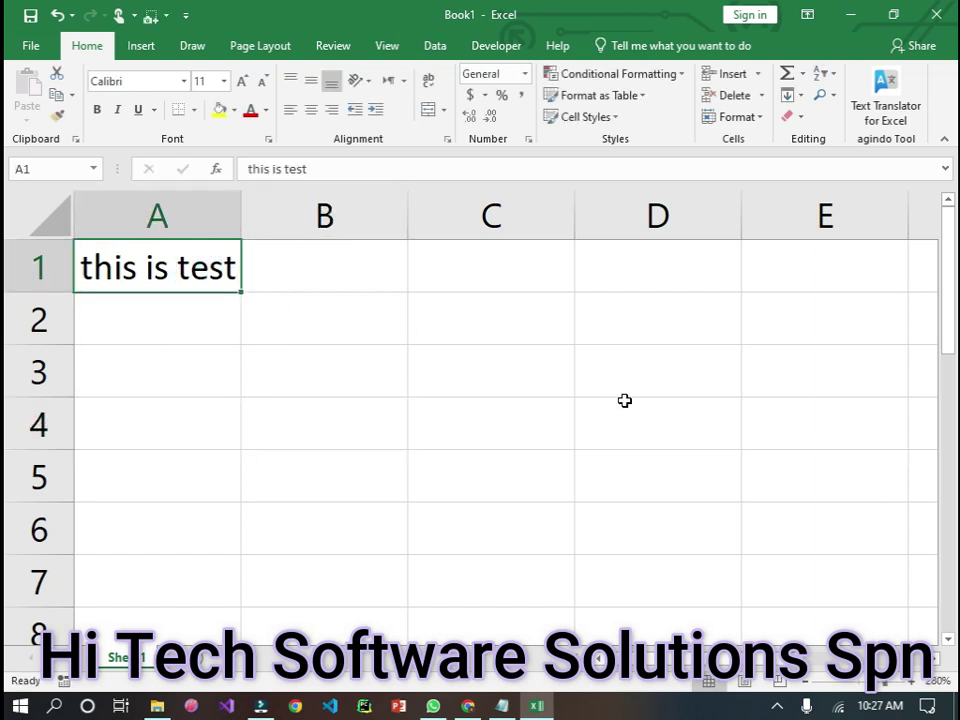
pyautogui.press('F2')
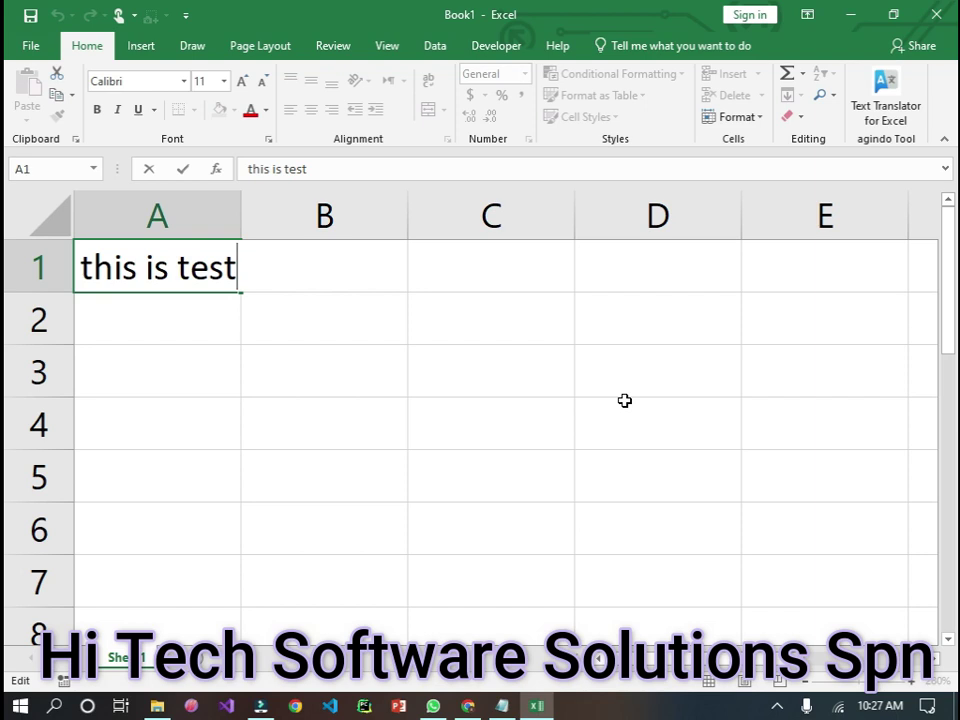
pyautogui.write('thsi')
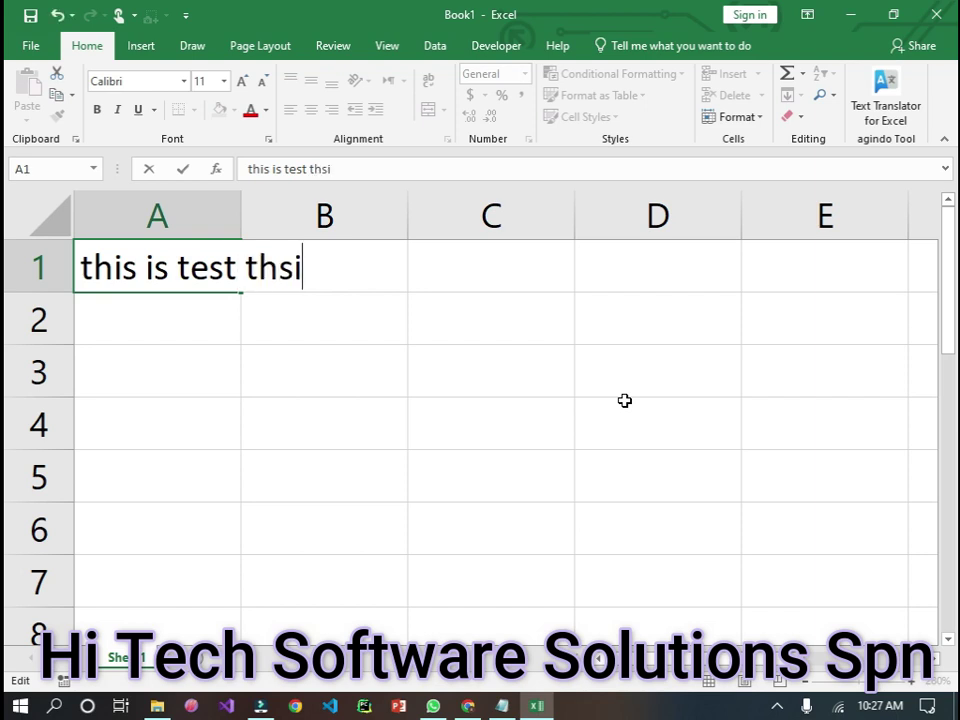
pyautogui.press('BackSpace')
pyautogui.press('BackSpace')
pyautogui.press('BackSpace')
pyautogui.press('BackSpace')
pyautogui.press('BackSpace')
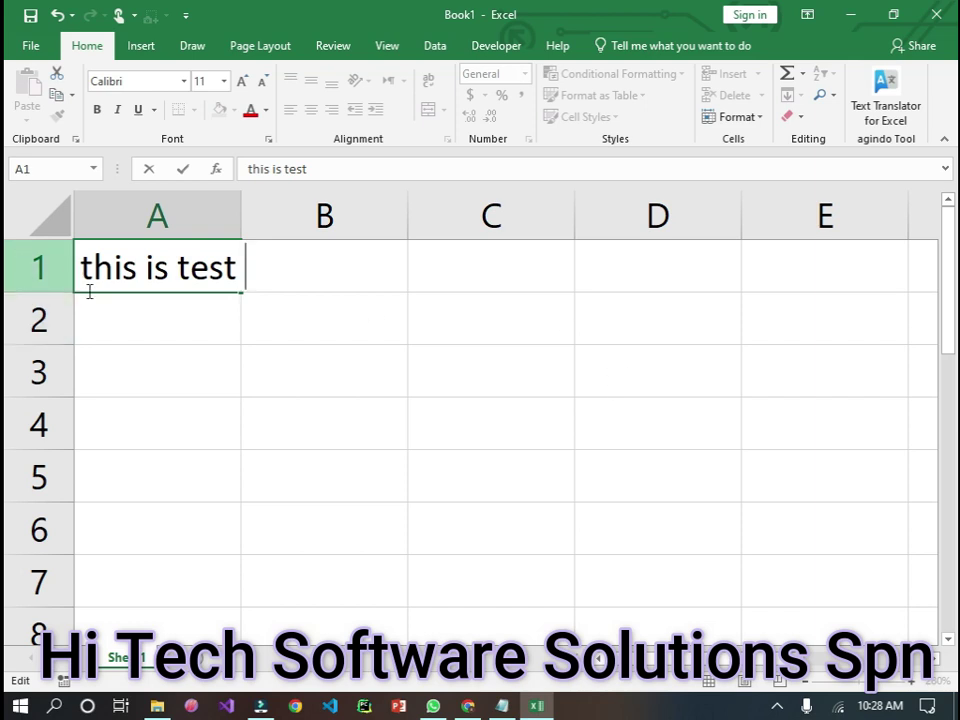
# Step: Enter "this is test" in the empty cell C3 using in-cell editing
pyautogui.click(416, 380)
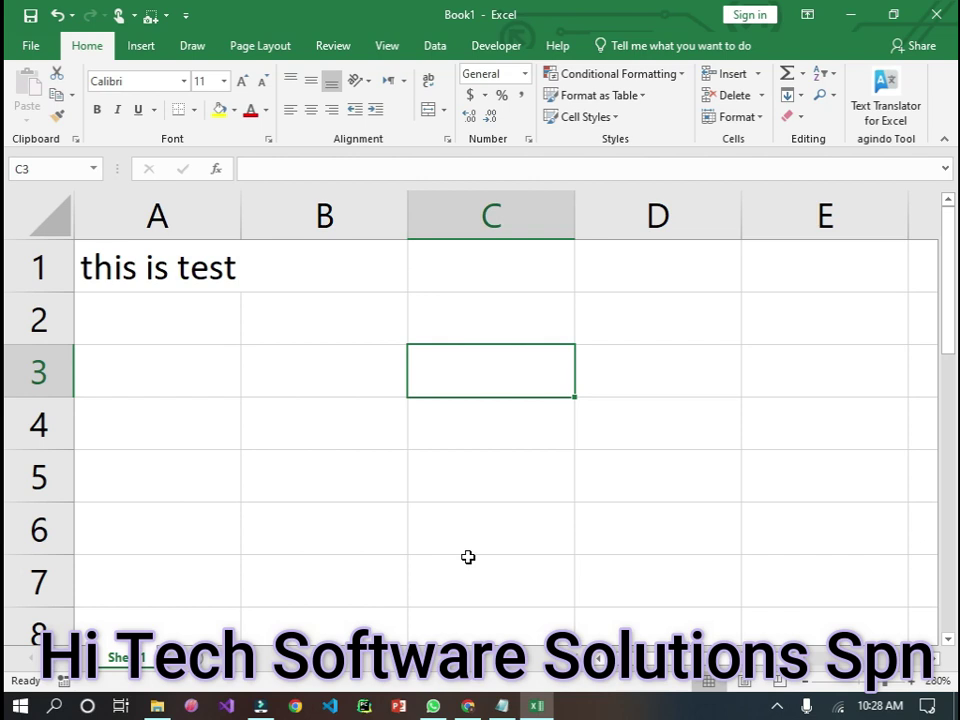
pyautogui.press('F2')
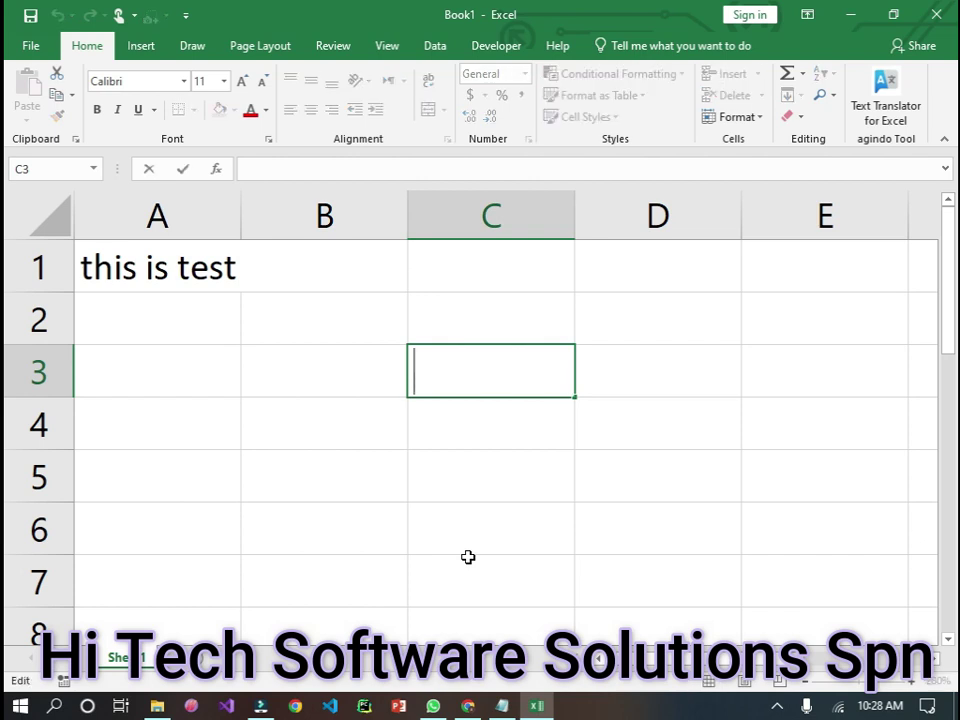
pyautogui.write('this')
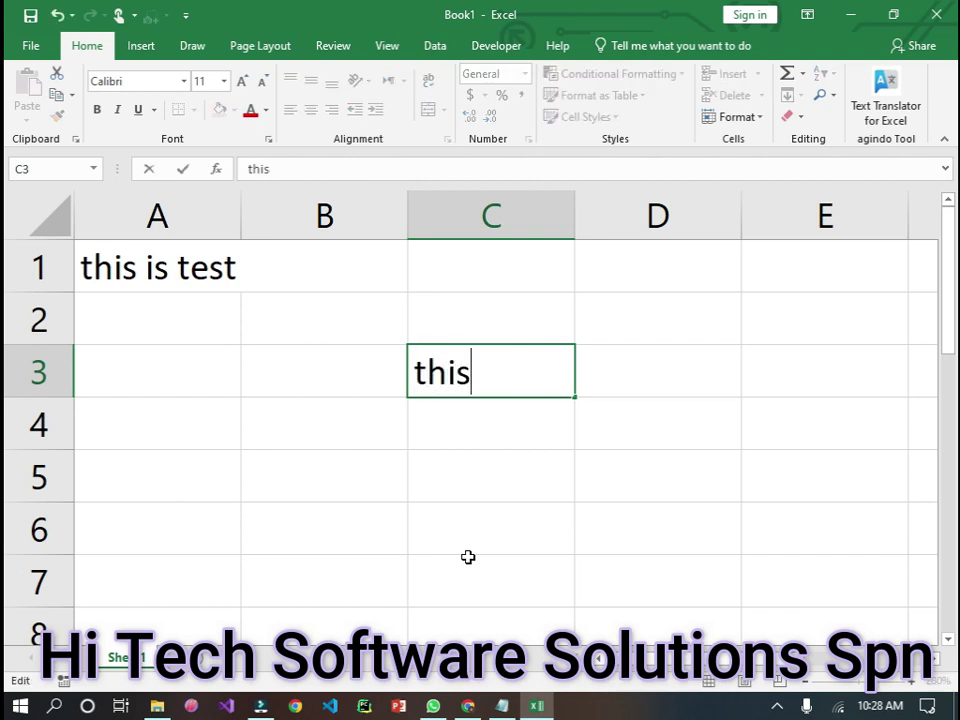
pyautogui.write(' is test')
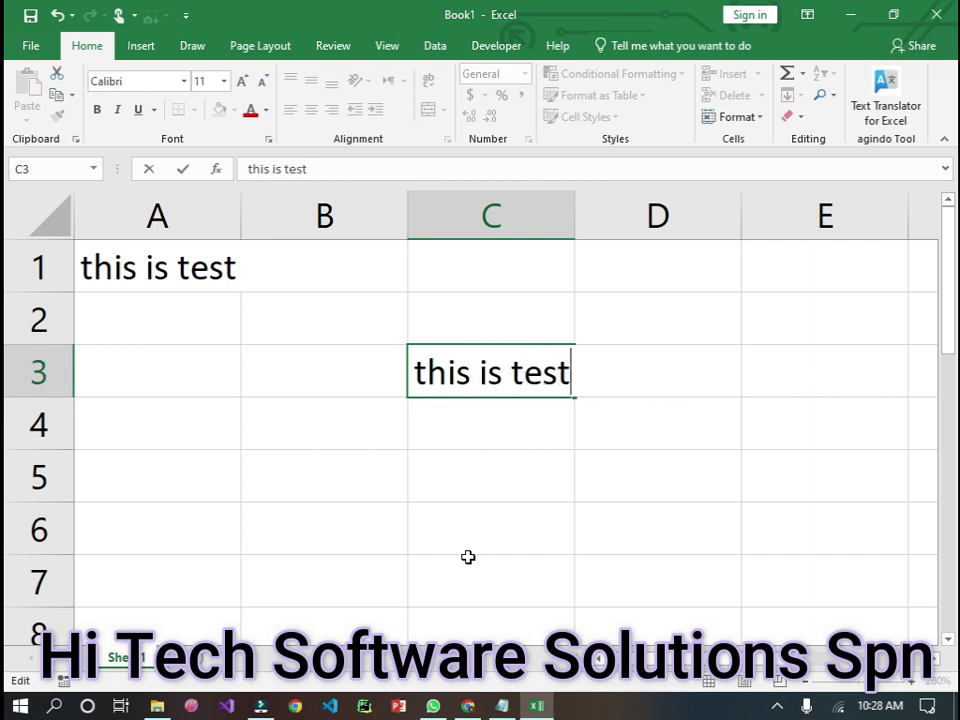
pyautogui.click(468, 551)
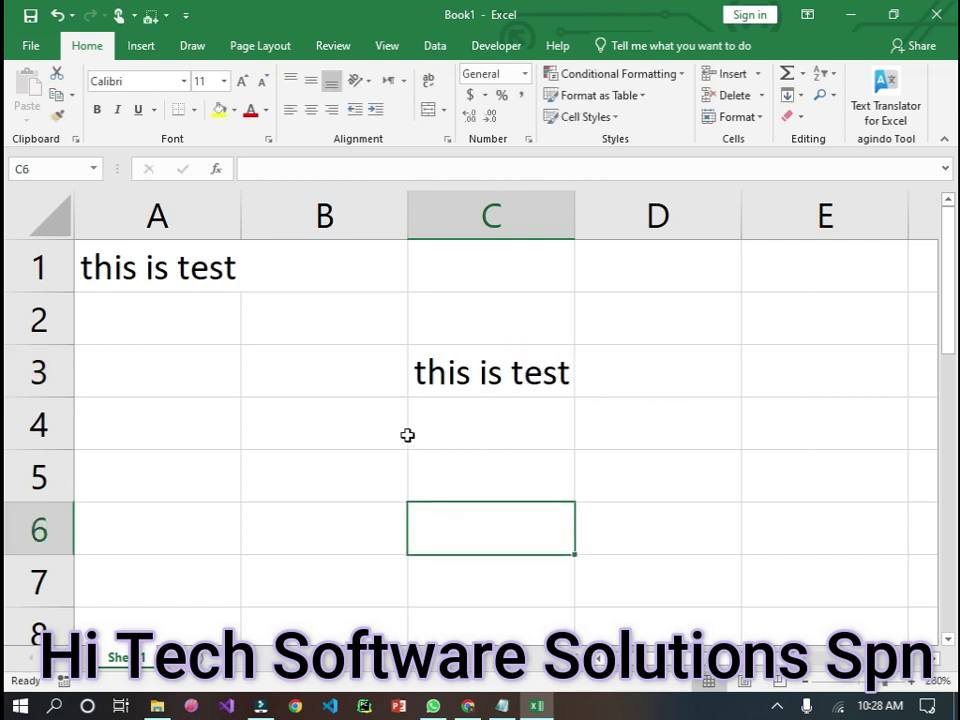
# Step: Open cell C3 for in-cell editing and extend its existing text to read "this is testing"
pyautogui.click(537, 373)
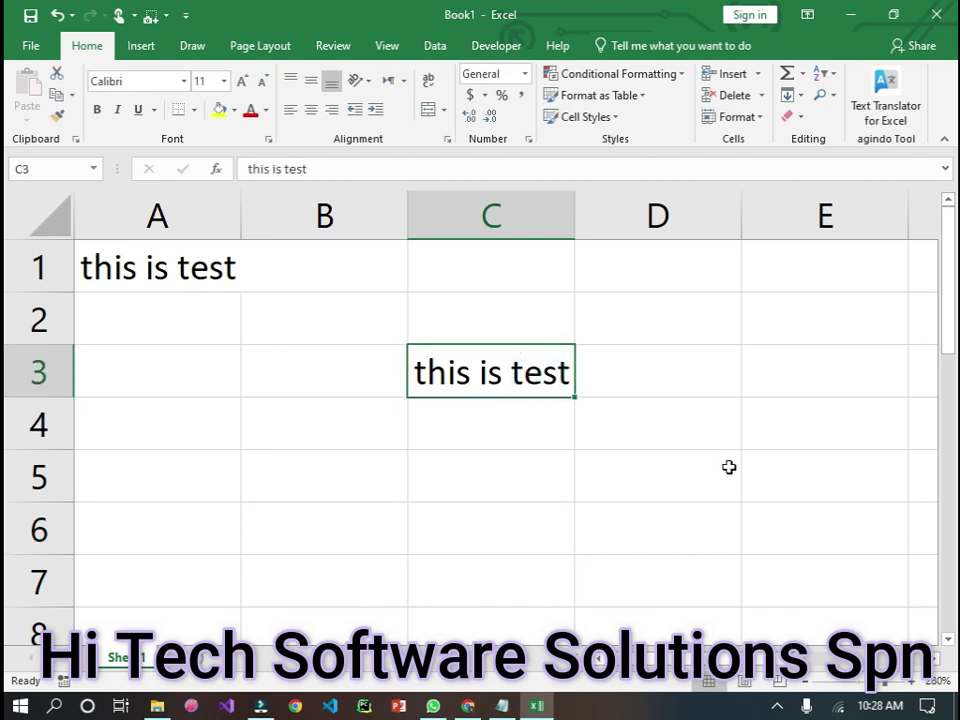
pyautogui.press('F2')
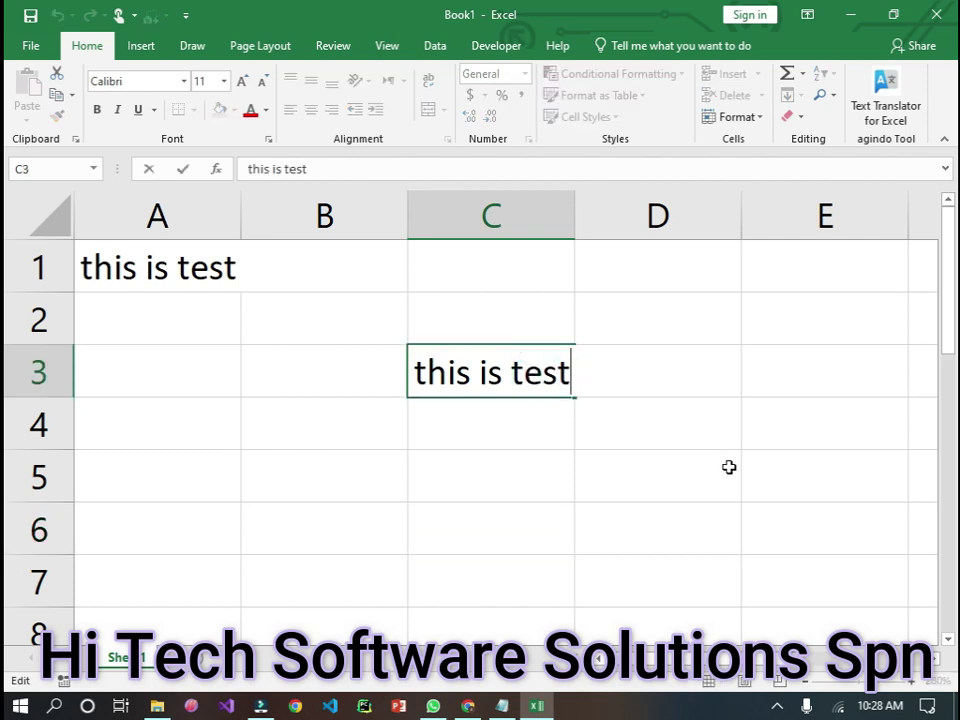
pyautogui.press('BackSpace')
pyautogui.write('ing')
pyautogui.click(585, 463)
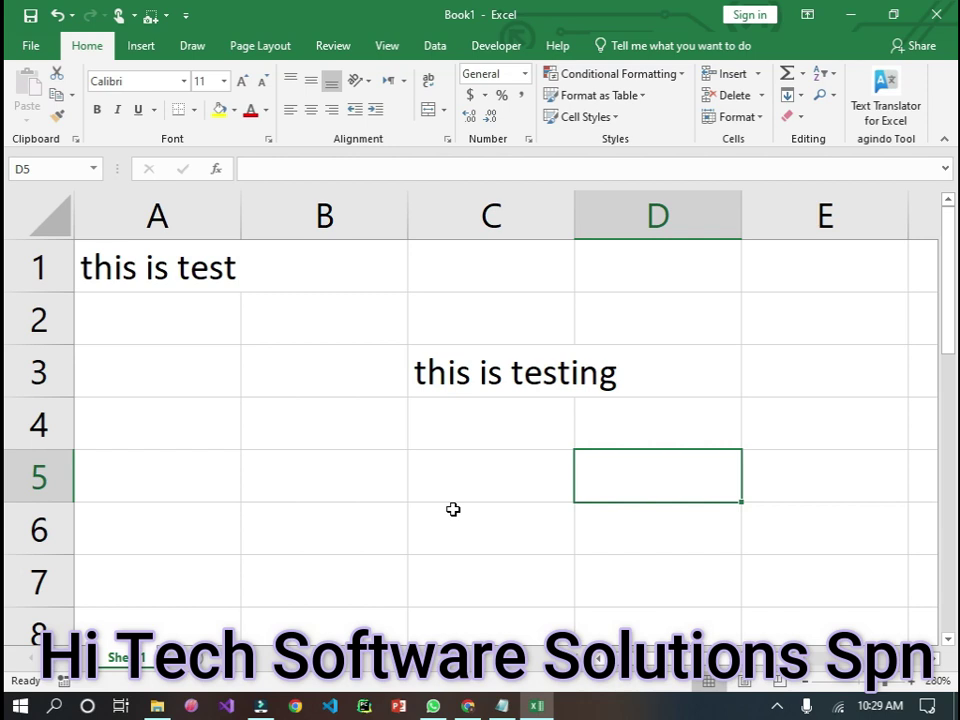
# Step: Switch to File Explorer, open the "note 8 pro" folder's name for editing and leave it without entering a new name
pyautogui.click(157, 706)
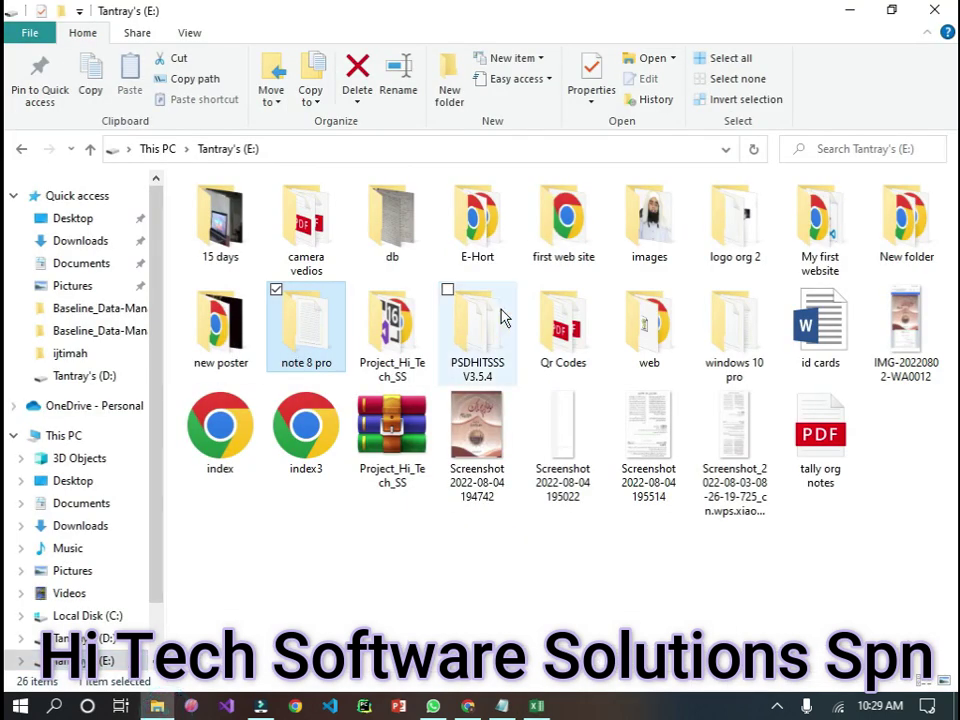
pyautogui.click(518, 605)
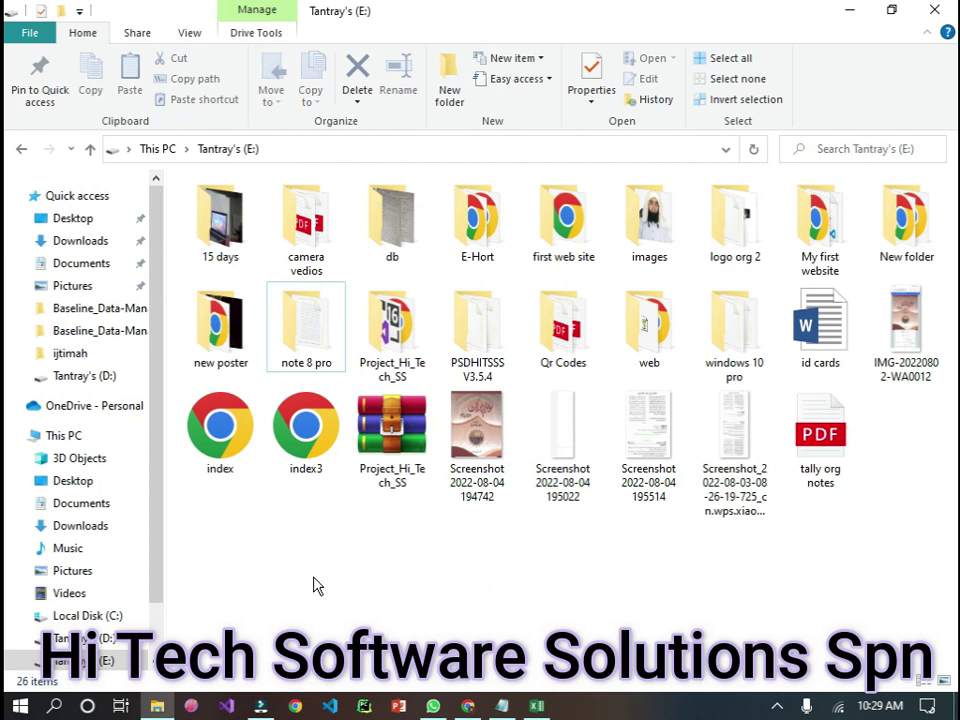
pyautogui.click(298, 335)
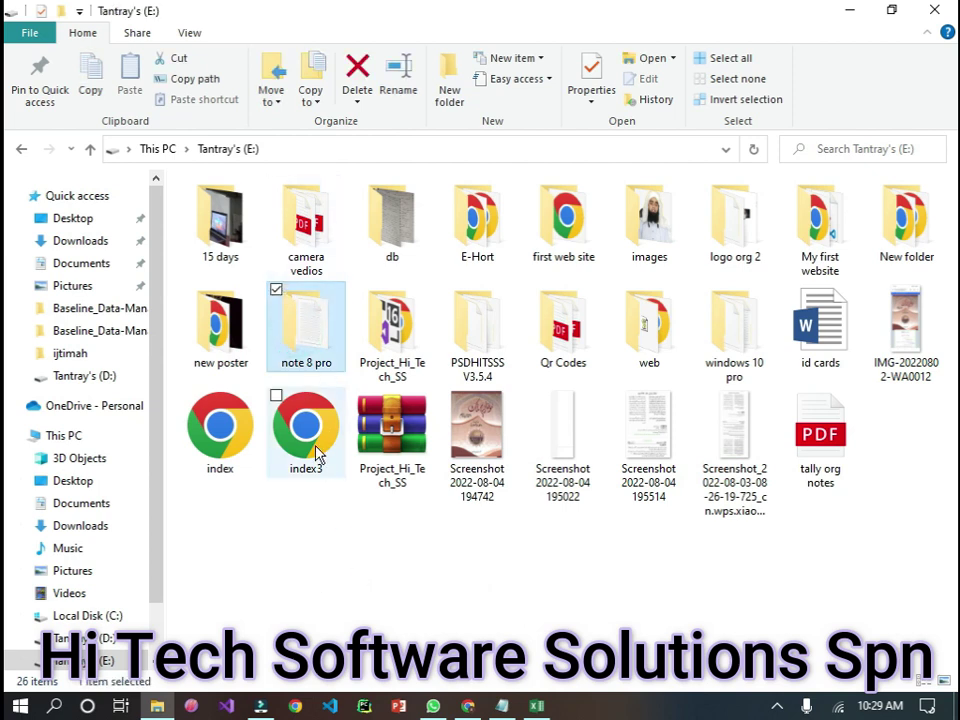
pyautogui.press('F2')
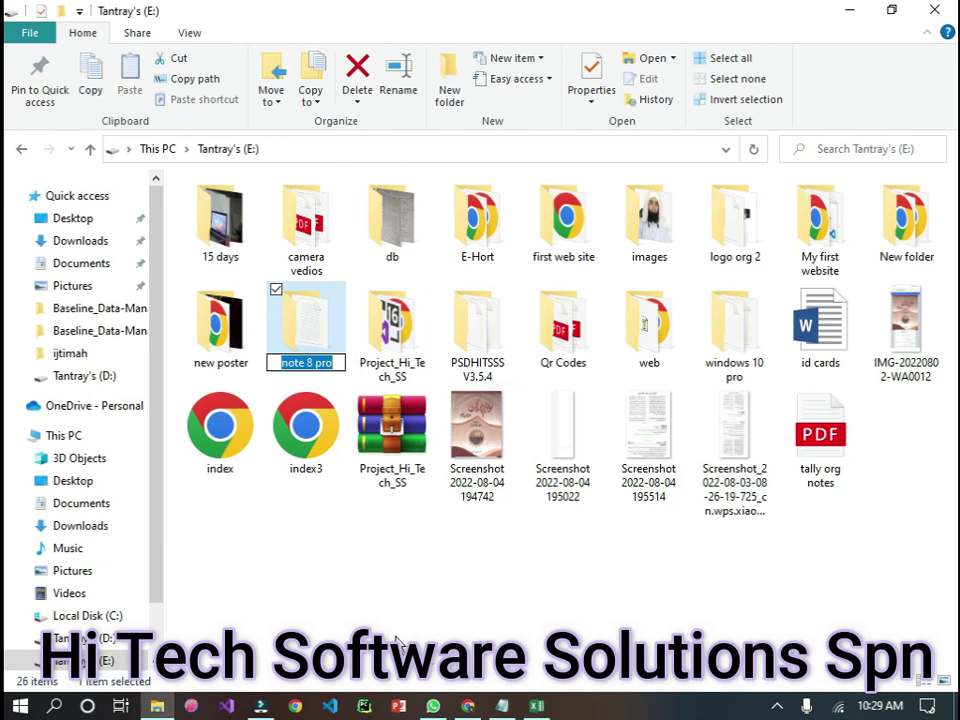
pyautogui.click(375, 612)
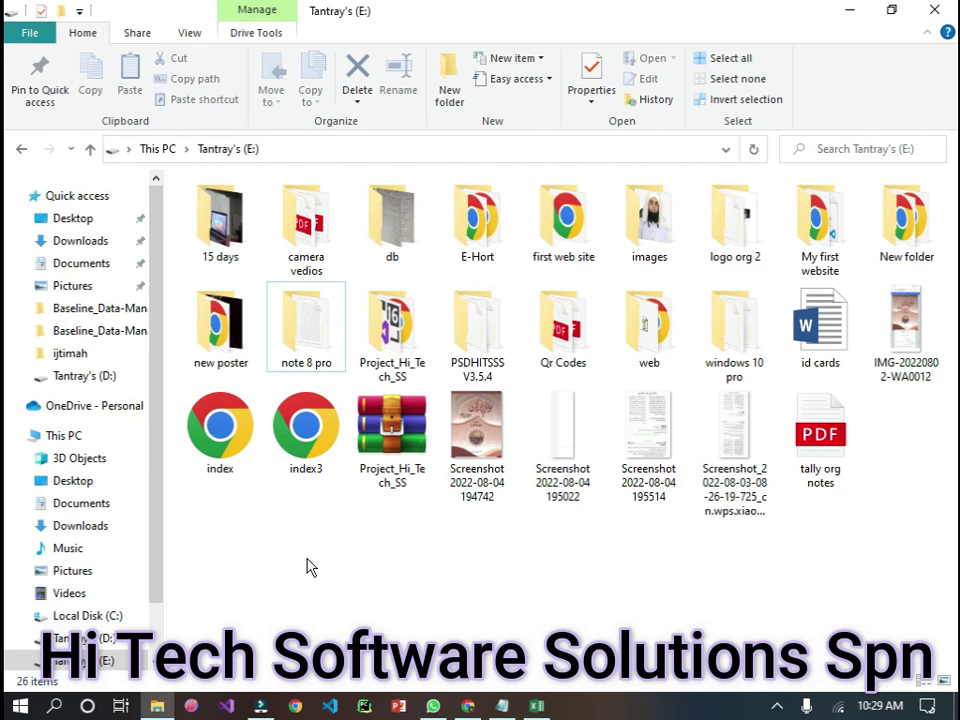
pyautogui.click(320, 362)
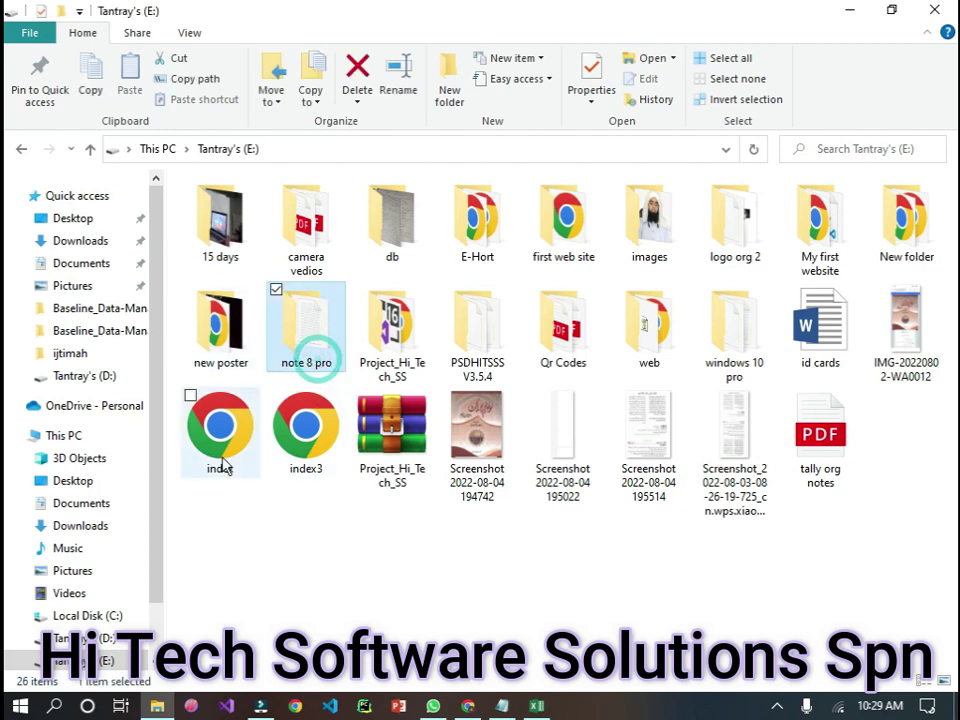
# Step: Rename the "web" folder as "this is web"
pyautogui.click(675, 374)
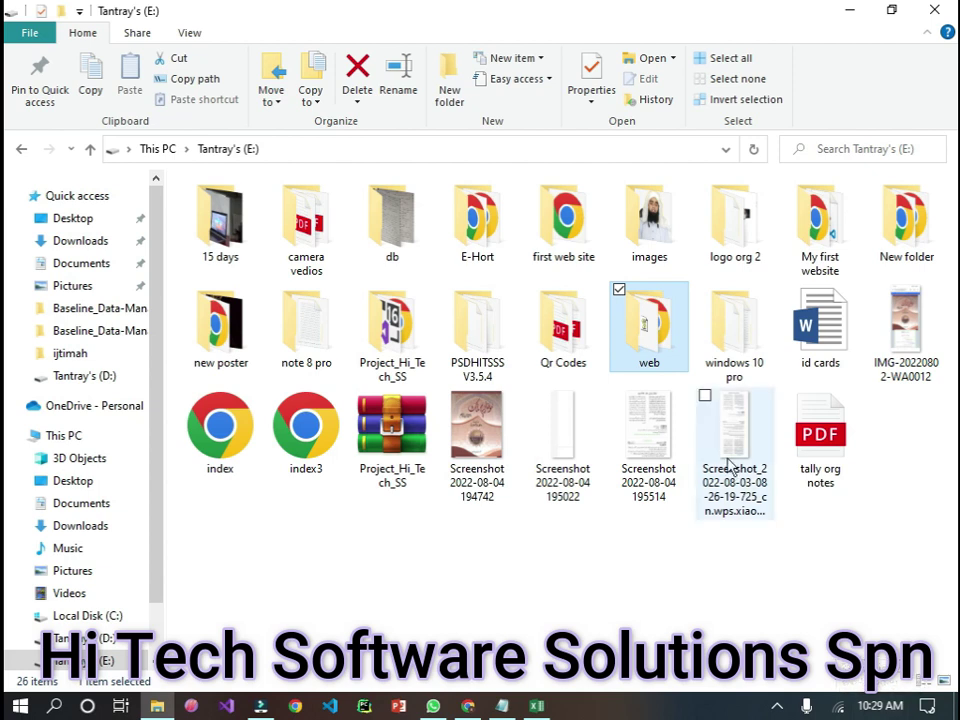
pyautogui.rightClick(666, 338)
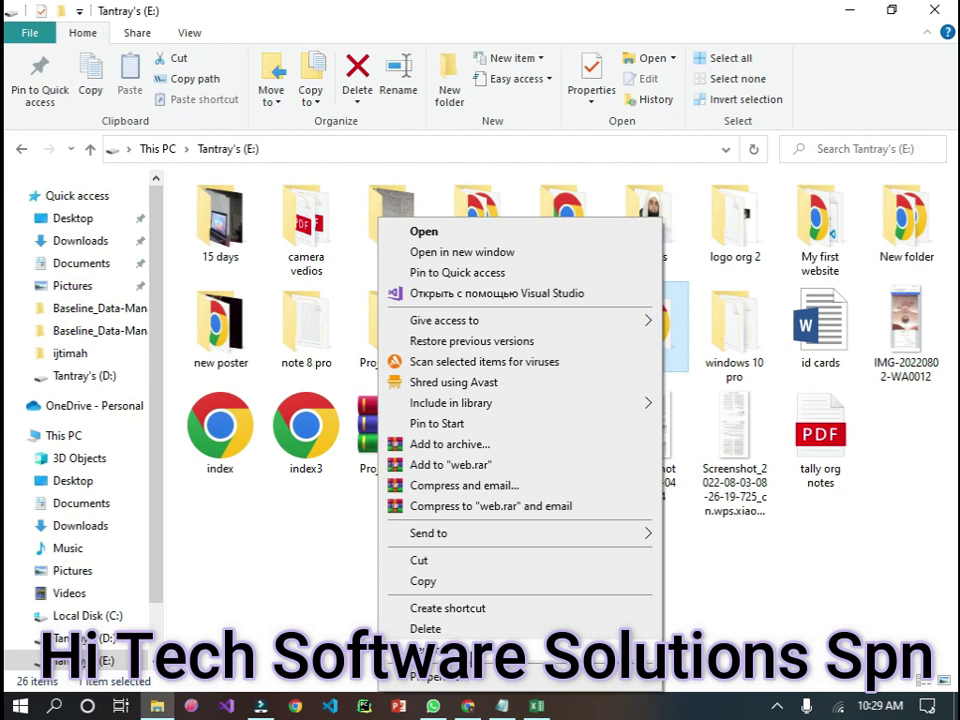
pyautogui.click(425, 650)
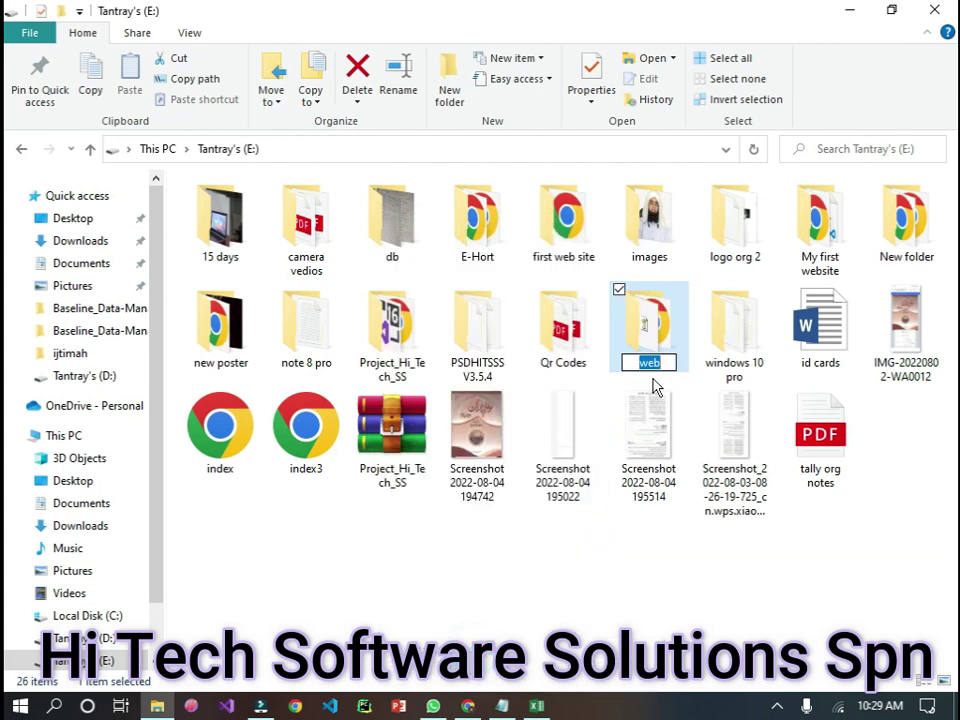
pyautogui.write('thi i')
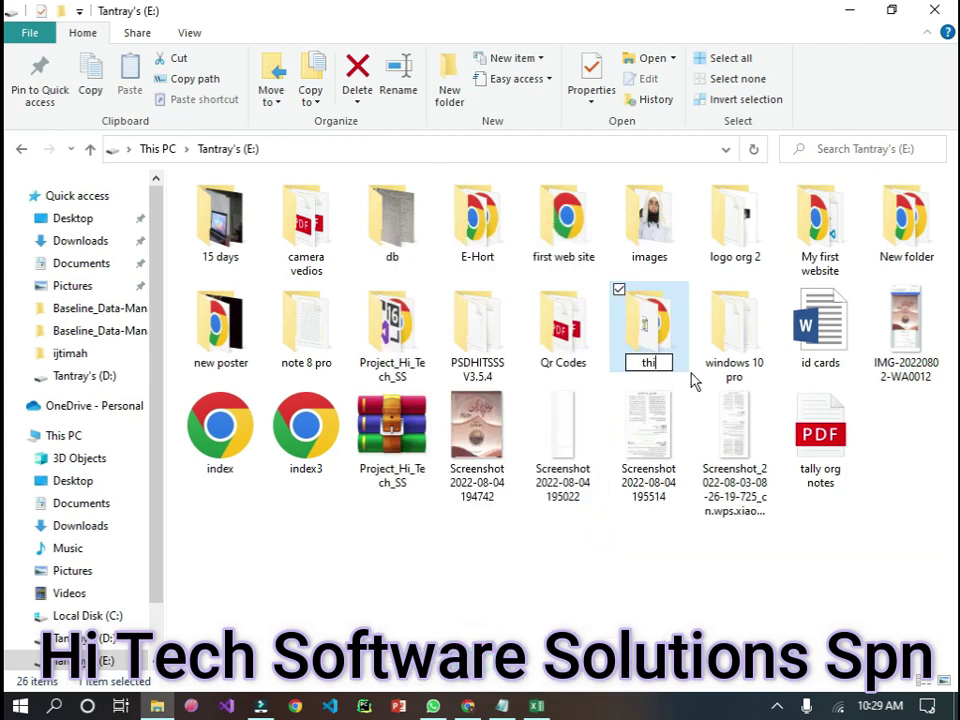
pyautogui.press('BackSpace')
pyautogui.press('BackSpace')
pyautogui.write('s i s')
pyautogui.press('BackSpace')
pyautogui.press('BackSpace')
pyautogui.write('s')
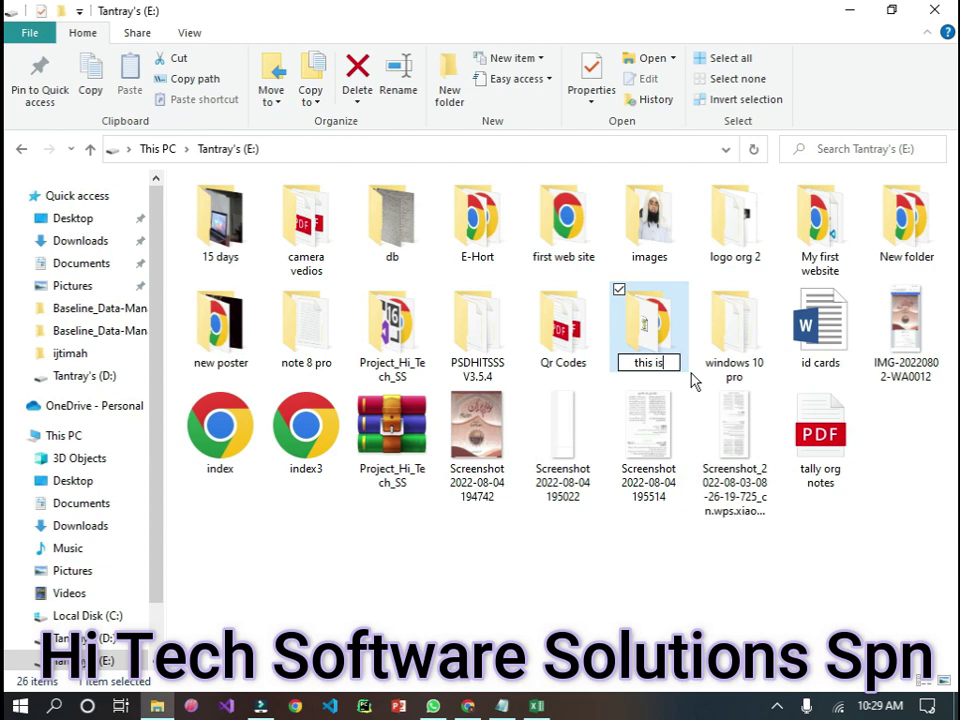
pyautogui.write(' web')
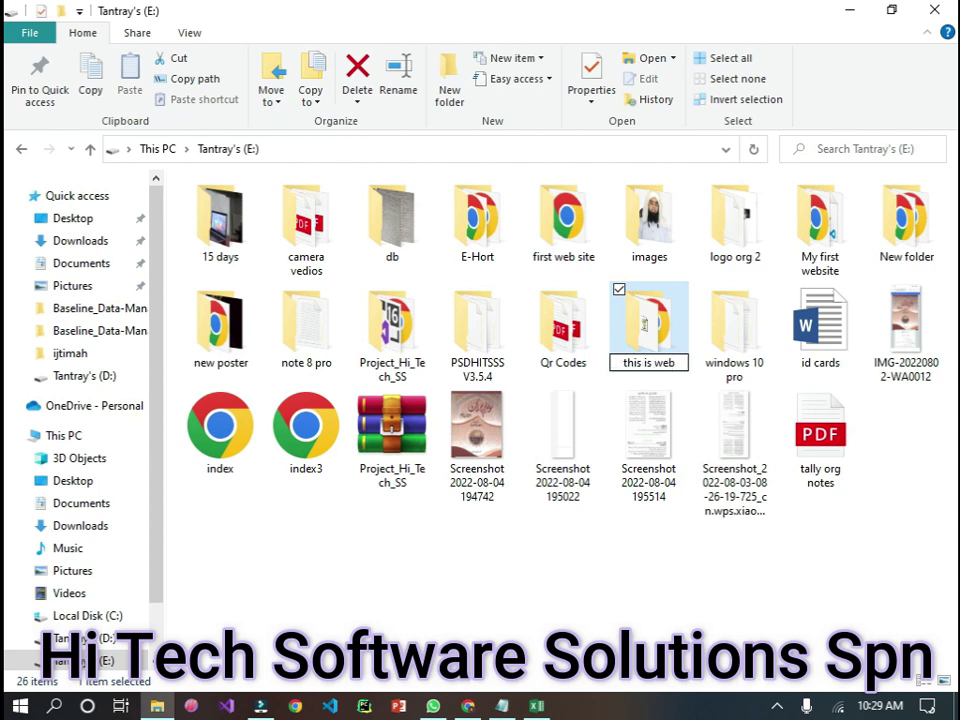
pyautogui.press('Return')
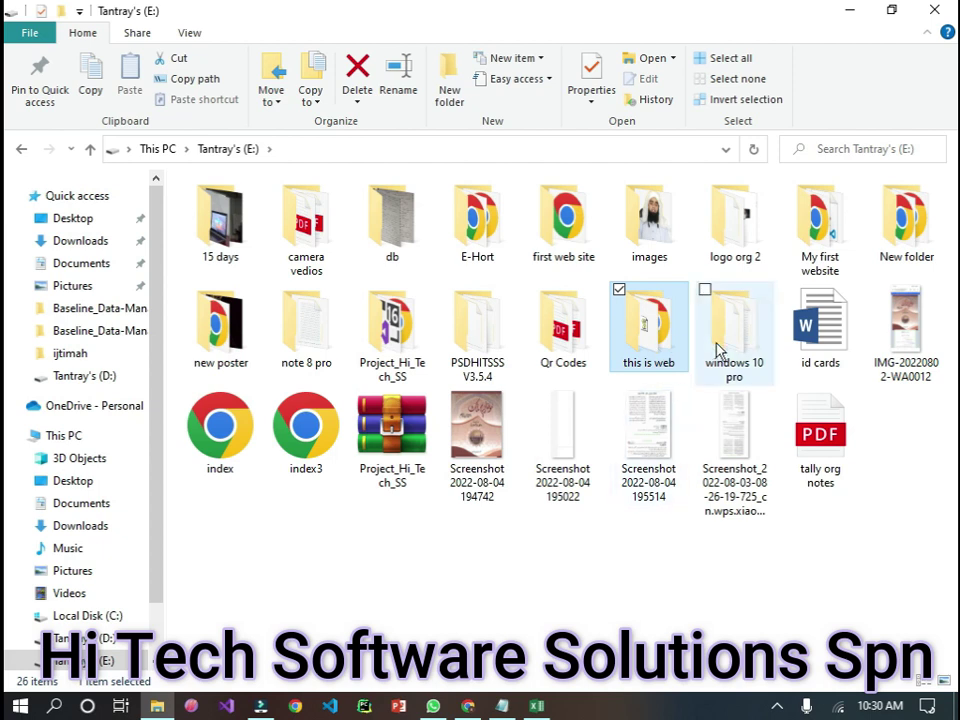
# Step: Rename the "this is web" folder as "WEB" by editing its name directly
pyautogui.moveTo(716, 350)
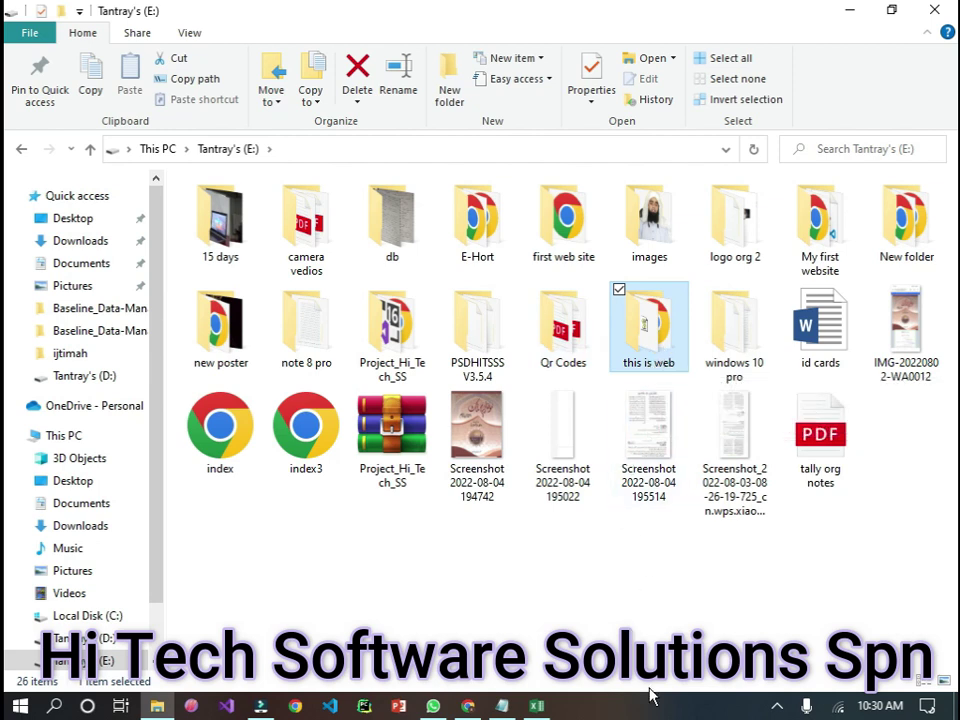
pyautogui.rightClick(672, 376)
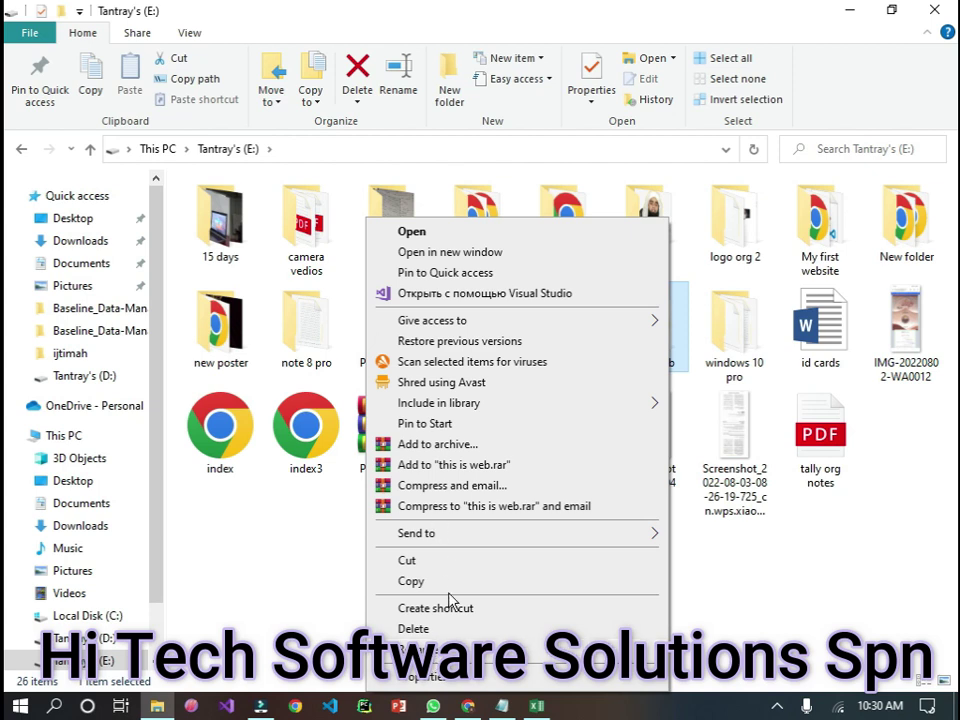
pyautogui.click(810, 595)
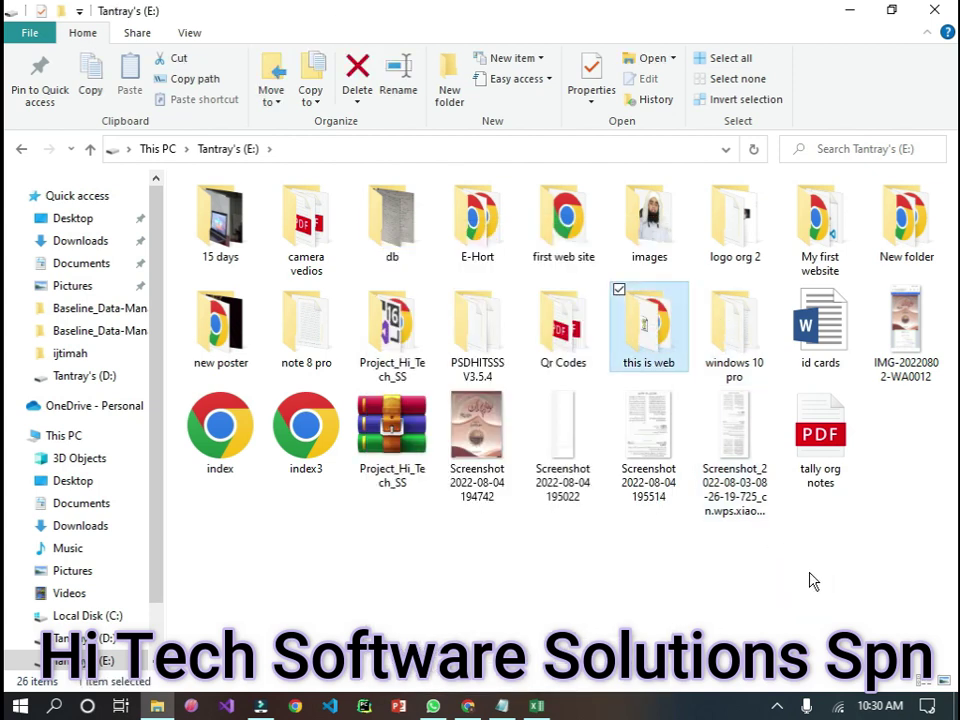
pyautogui.moveTo(627, 305)
pyautogui.press('F2')
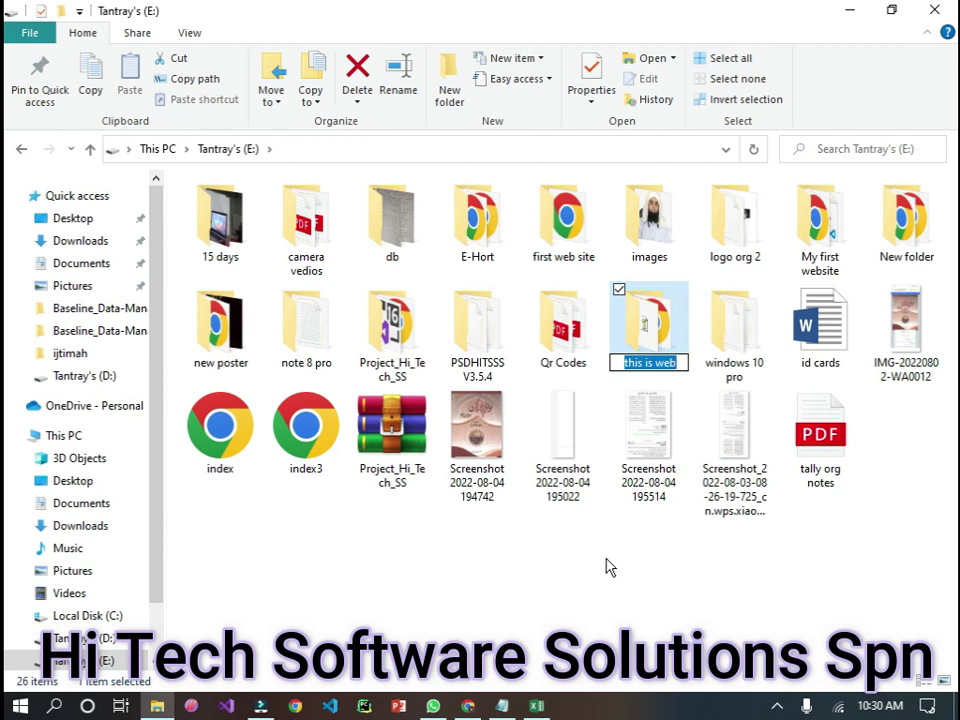
pyautogui.write('WEB')
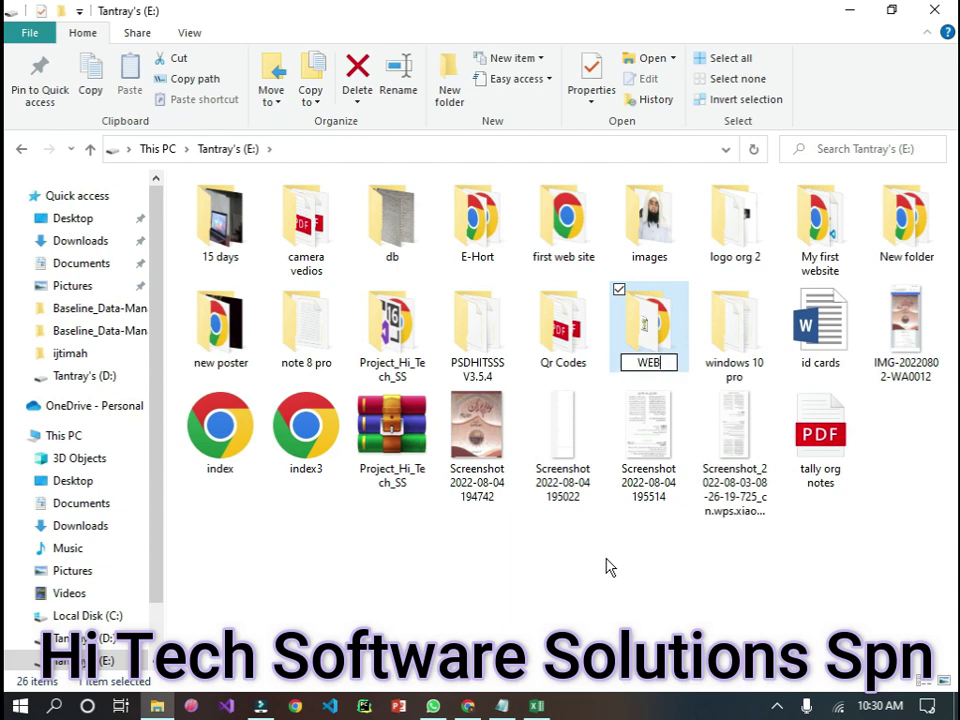
pyautogui.click(630, 352)
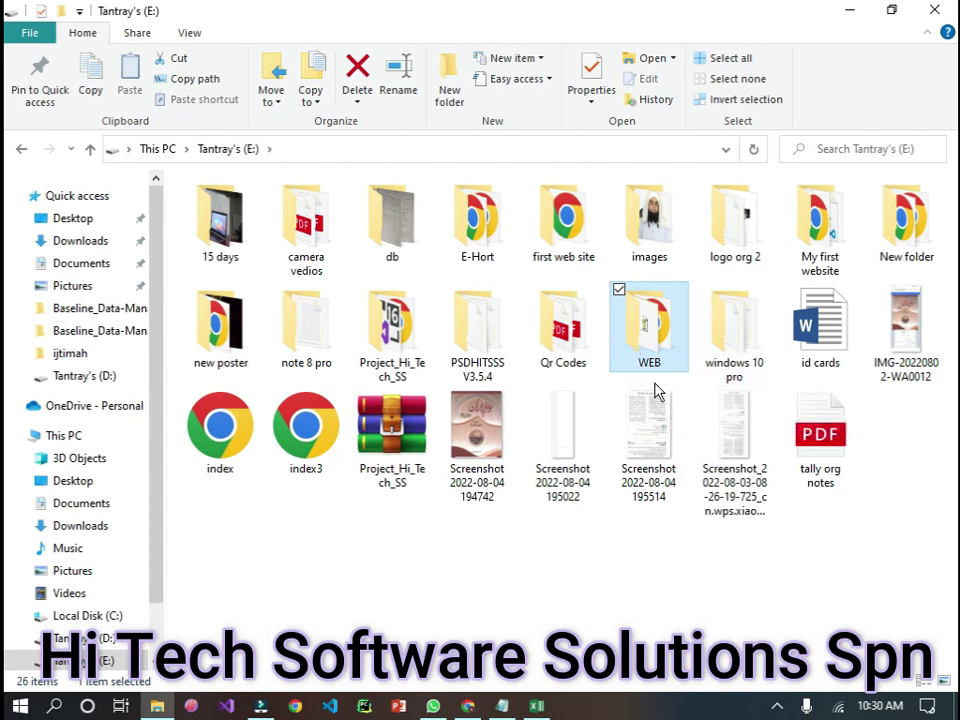
pyautogui.rightClick(671, 321)
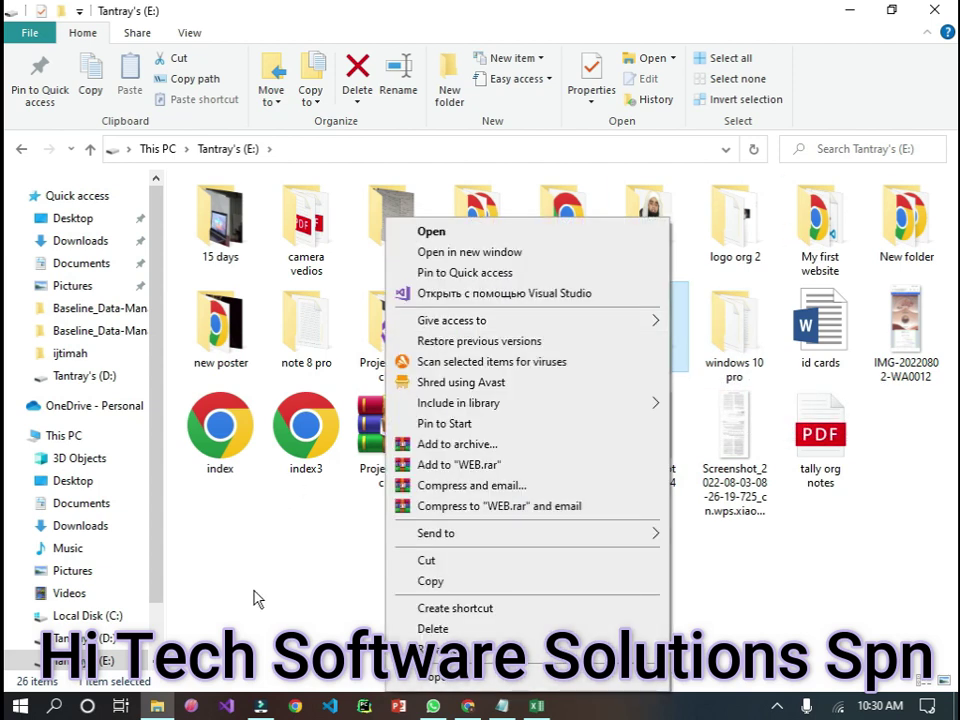
pyautogui.click(795, 613)
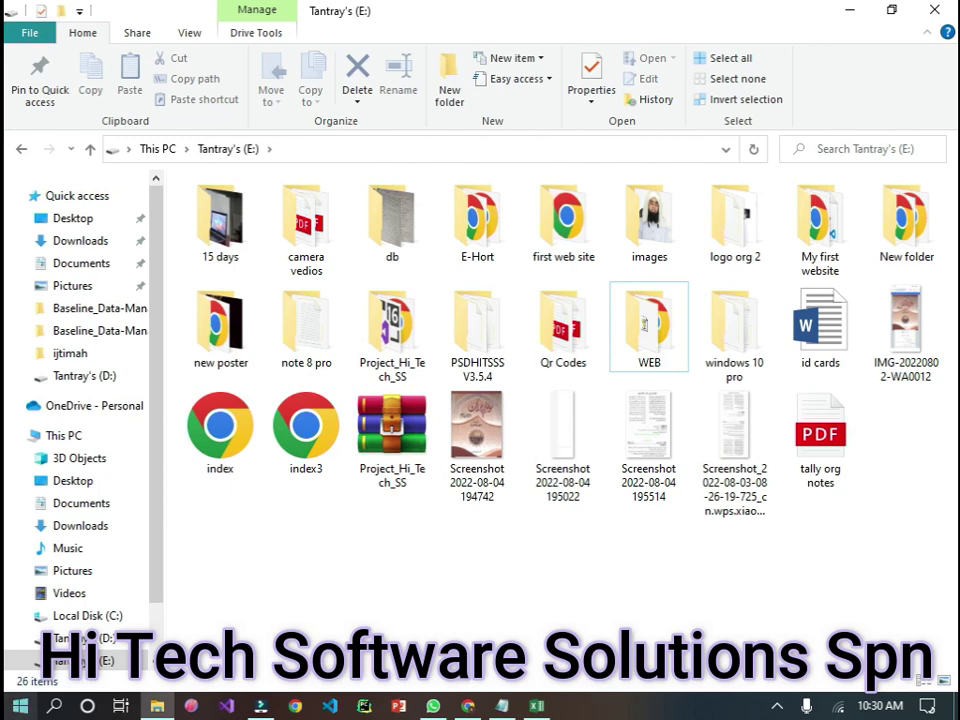
# Step: Open Word and enter "This is test" in the blank document
pyautogui.press('super')
pyautogui.write('w')
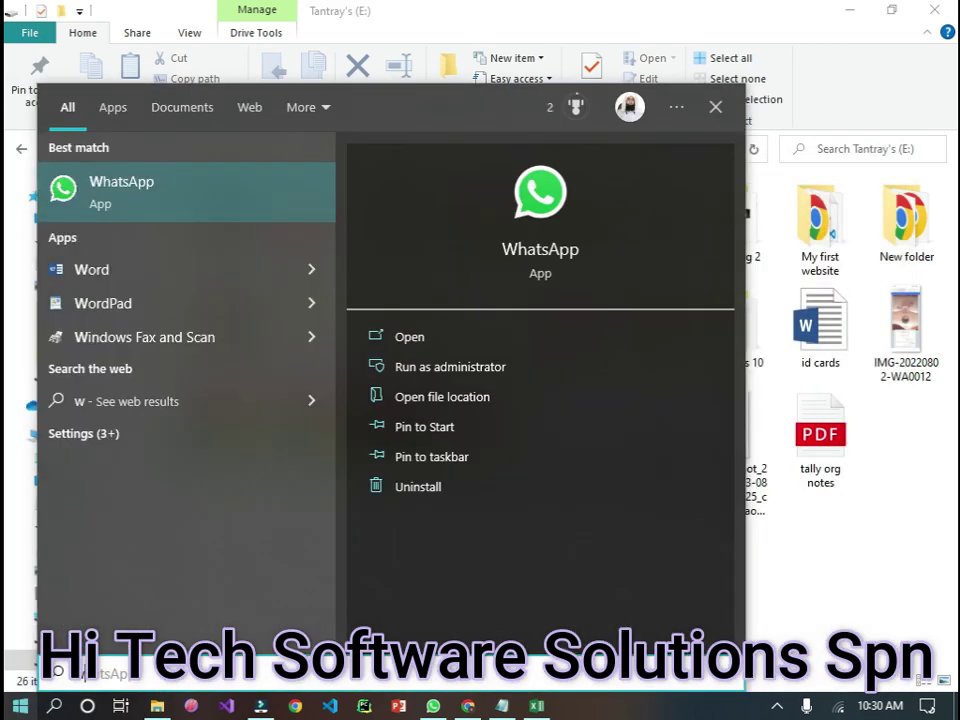
pyautogui.write('or')
pyautogui.press('Return')
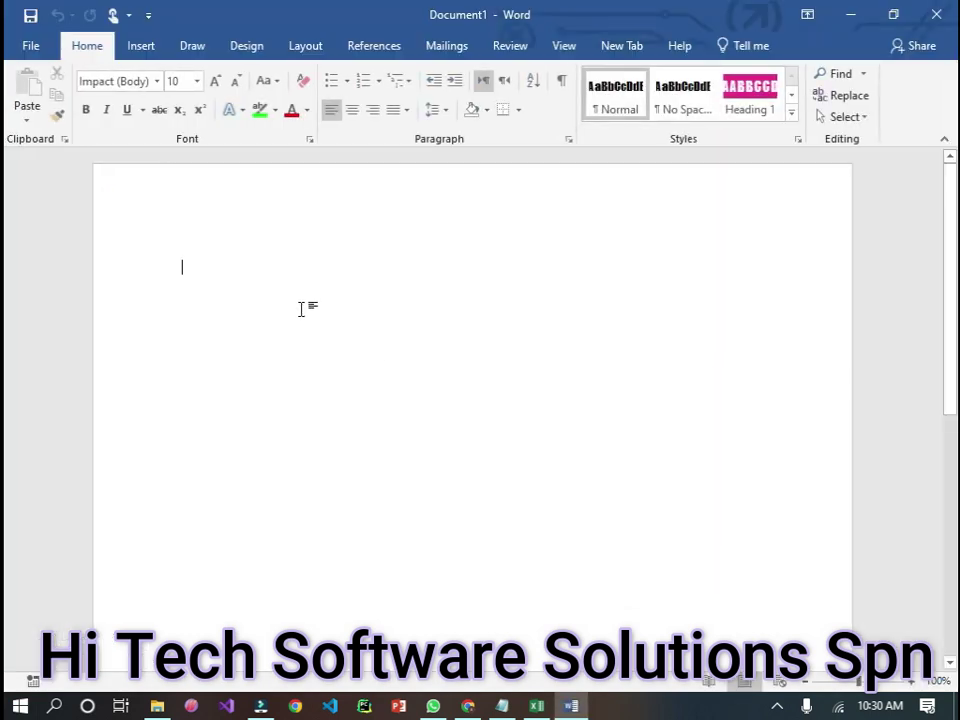
pyautogui.write('This is test')
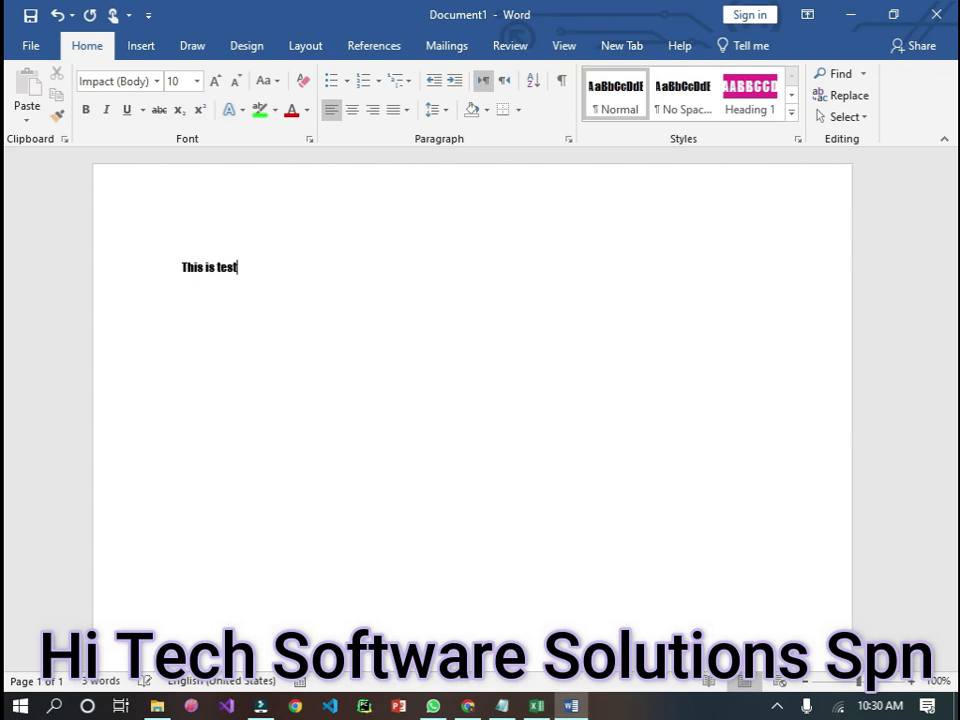
# Step: Change the document's theme to the one with blue headings and a light, plain body font
pyautogui.click(231, 47)
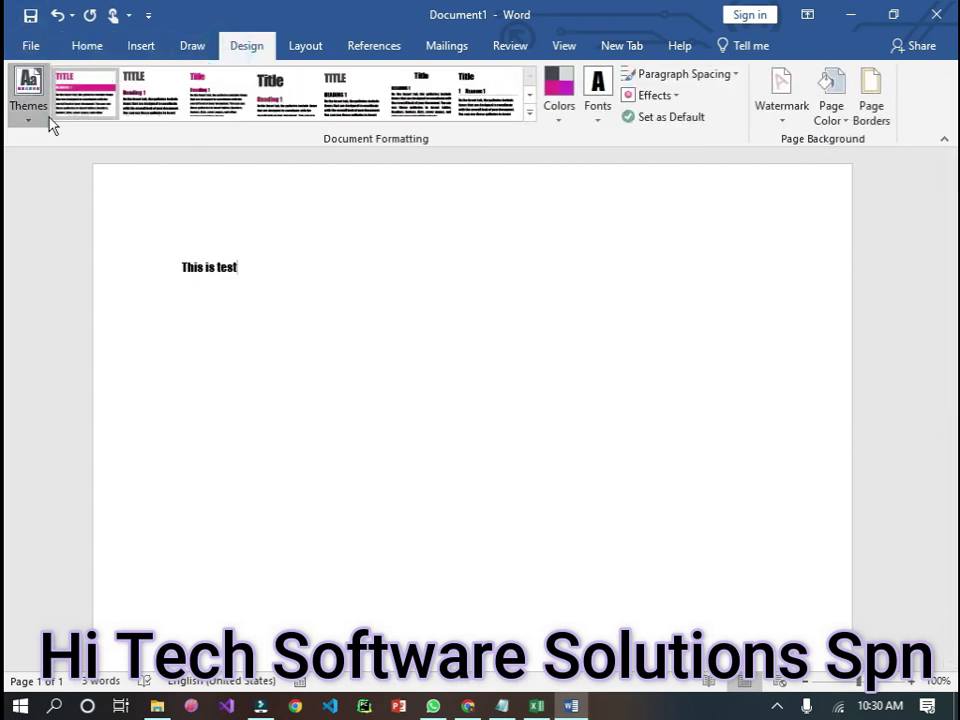
pyautogui.click(50, 122)
pyautogui.click(45, 182)
pyautogui.click(320, 299)
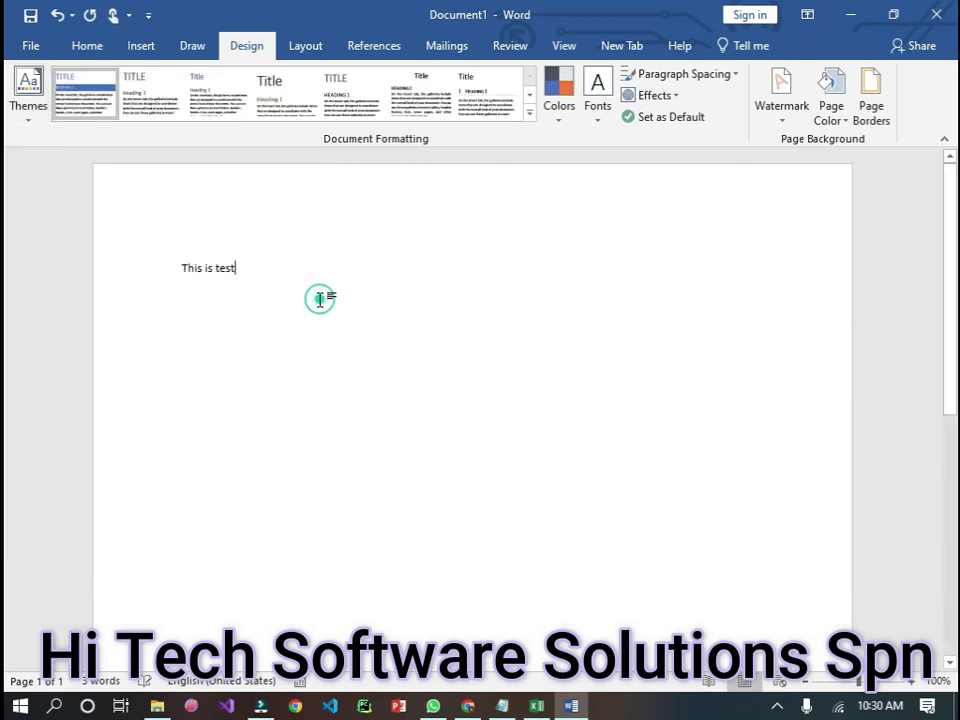
# Step: Enlarge the view of the "This is test" line to 220% zoom
pyautogui.moveTo(283, 288); pyautogui.dragTo(161, 266)
pyautogui.keyDown('ctrl'); pyautogui.scroll(4, 307, 343); pyautogui.keyUp('ctrl')
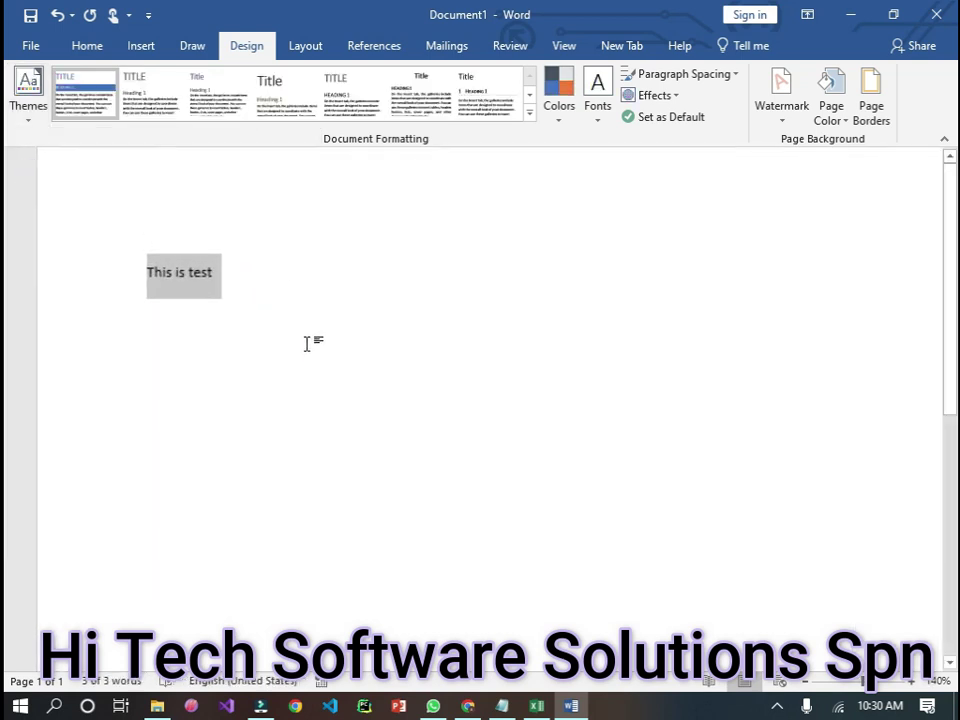
pyautogui.keyDown('ctrl'); pyautogui.scroll(8, 307, 343); pyautogui.keyUp('ctrl')
pyautogui.click(485, 333)
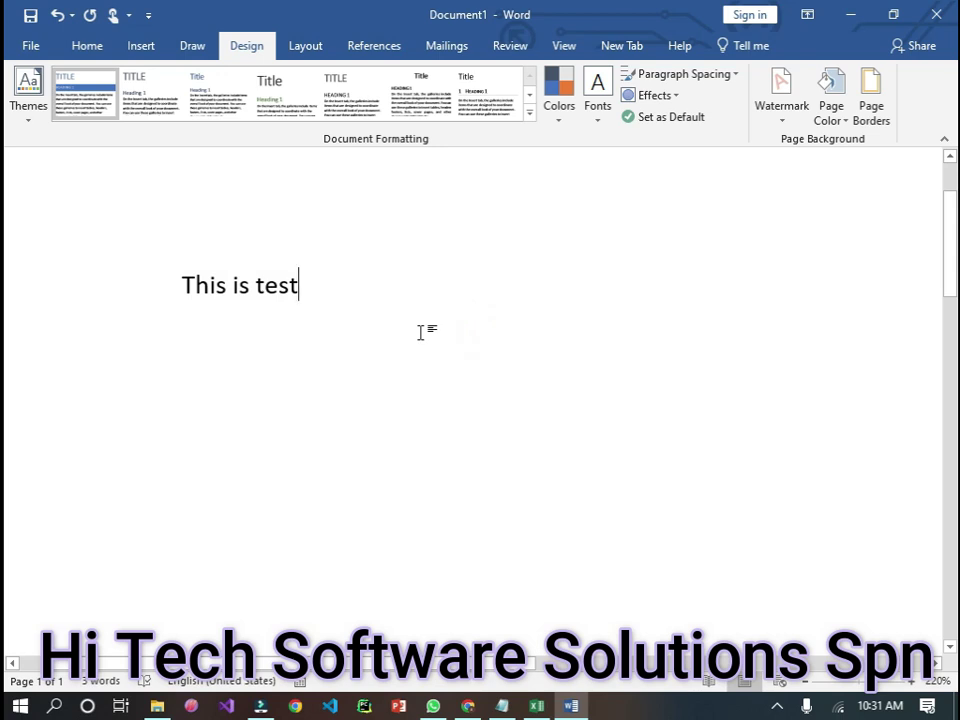
# Step: Open the document's print preview and return to the page, three times in all
pyautogui.hotkey('ctrl', 'p')
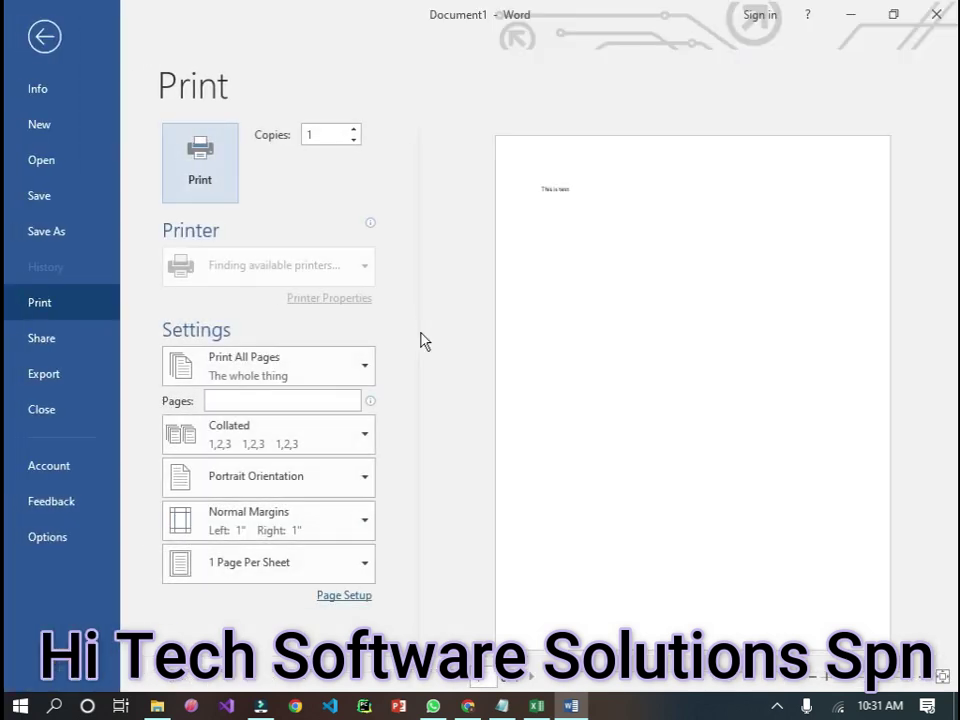
pyautogui.click(422, 337)
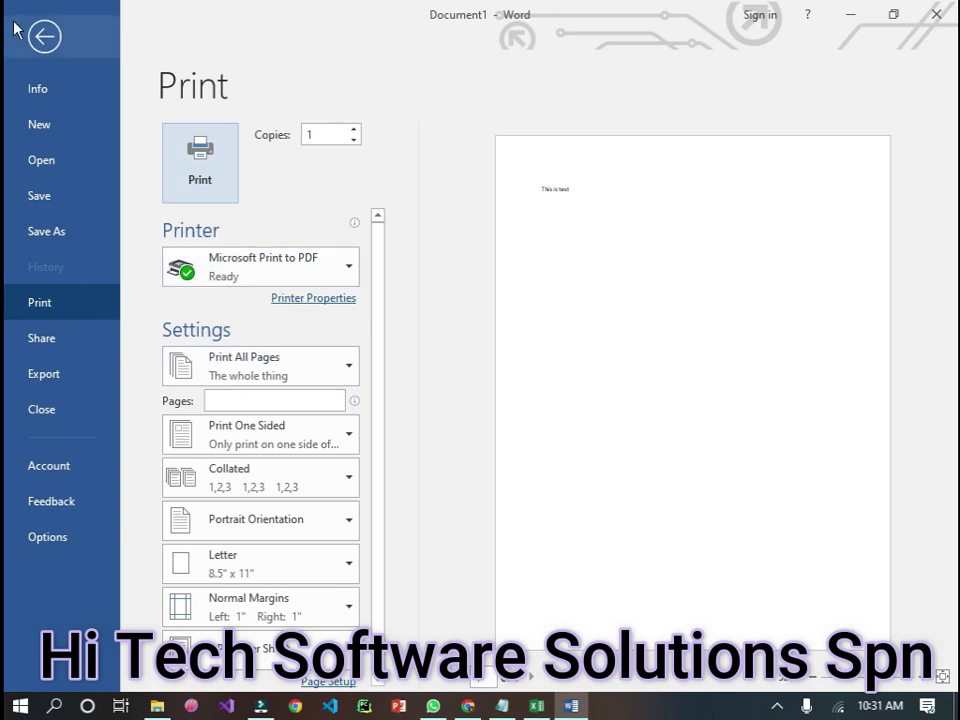
pyautogui.click(44, 38)
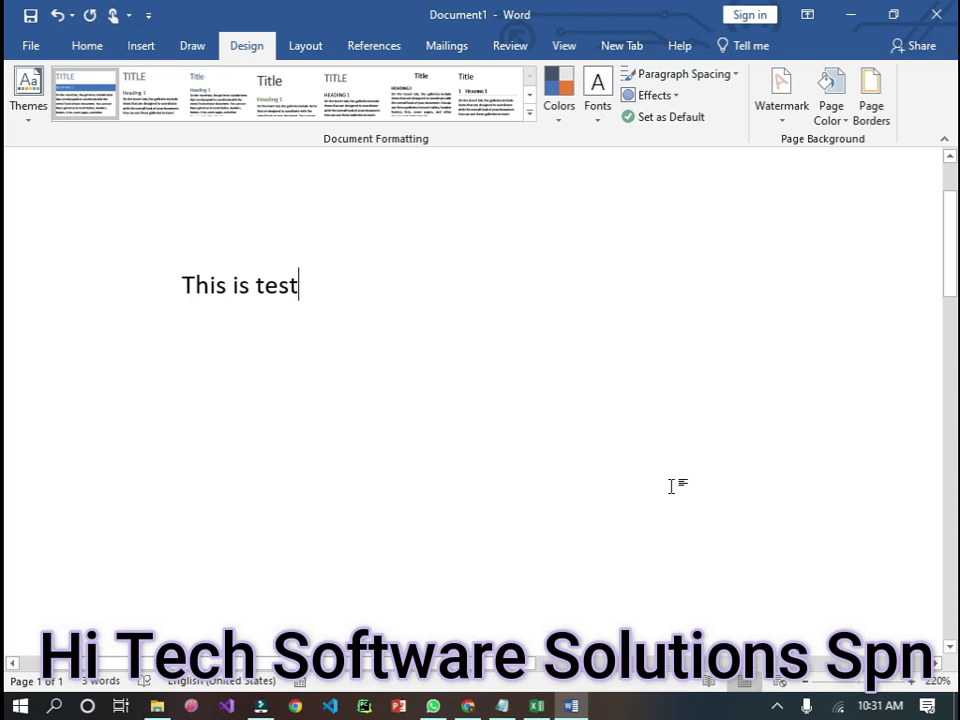
pyautogui.hotkey('ctrl', 'p')
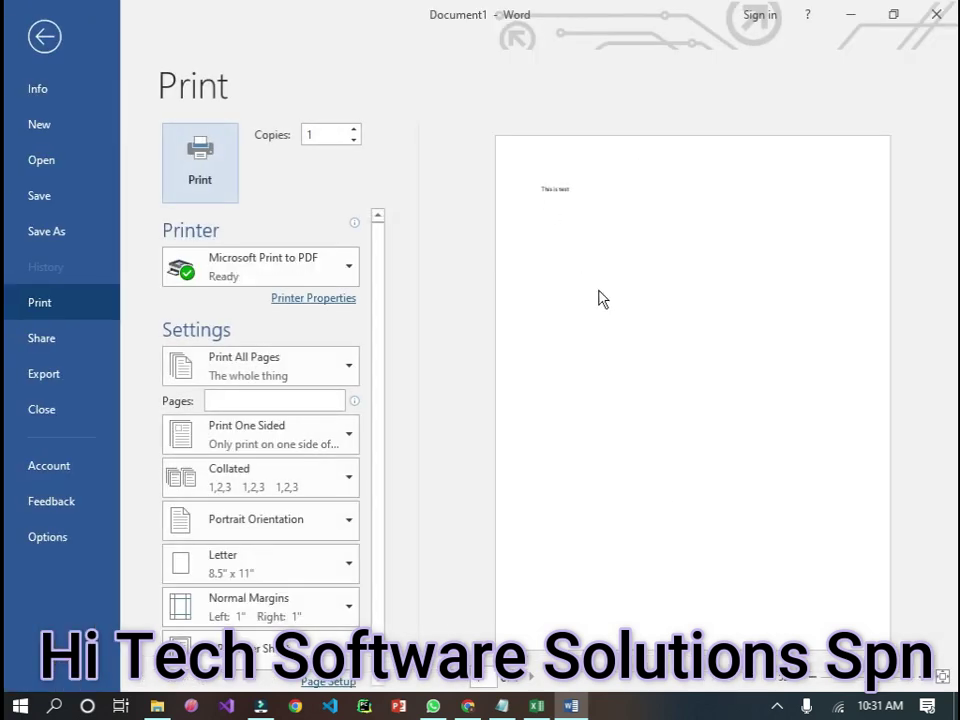
pyautogui.click(15, 54)
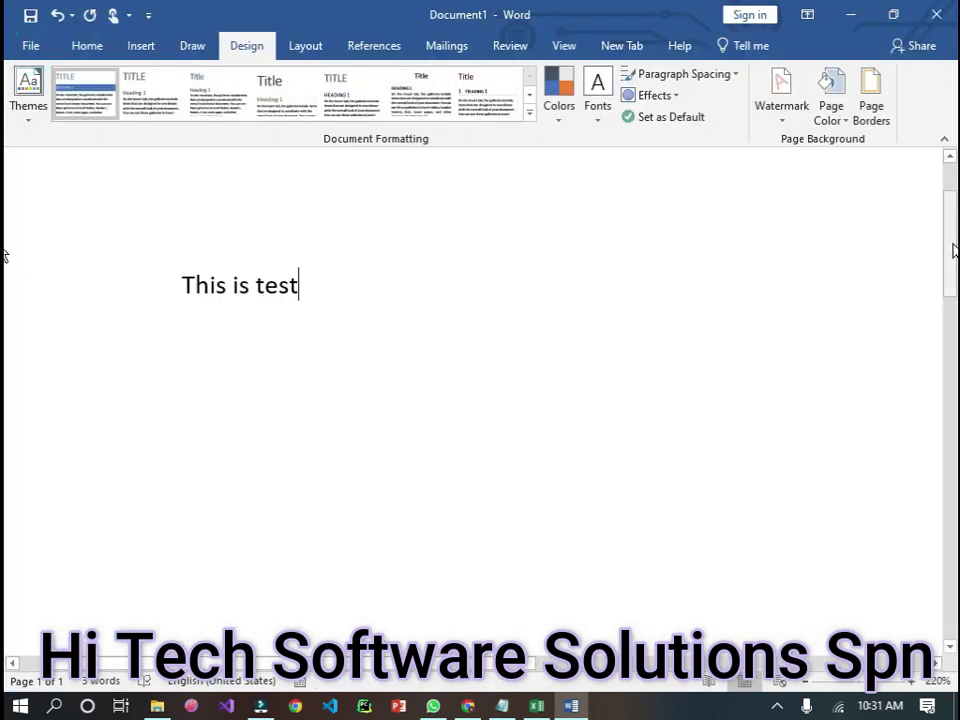
pyautogui.hotkey('ctrl', 'p')
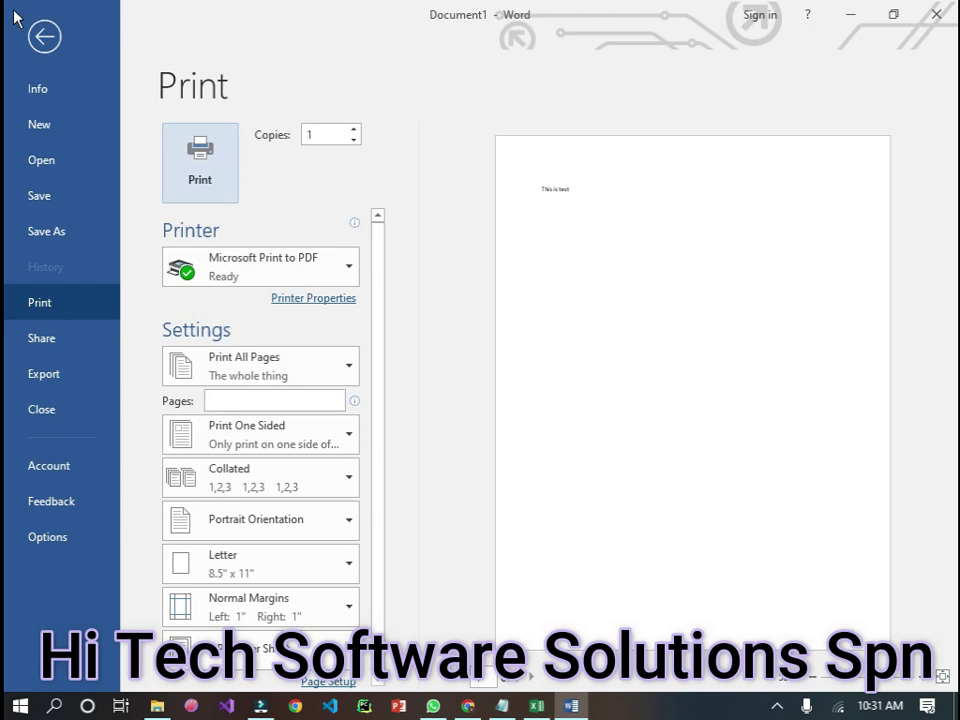
pyautogui.click(26, 42)
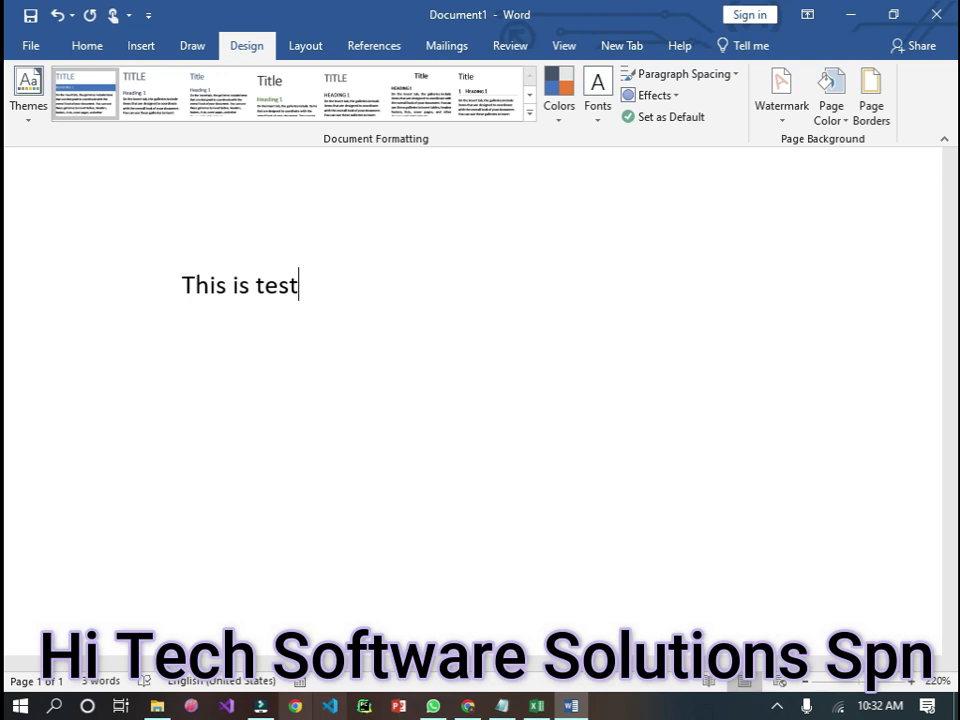
# Step: Switch to File Explorer and jump by first letter to the items beginning with "f" and "s", clearing each selection
pyautogui.hotkey('alt', 'Tab')
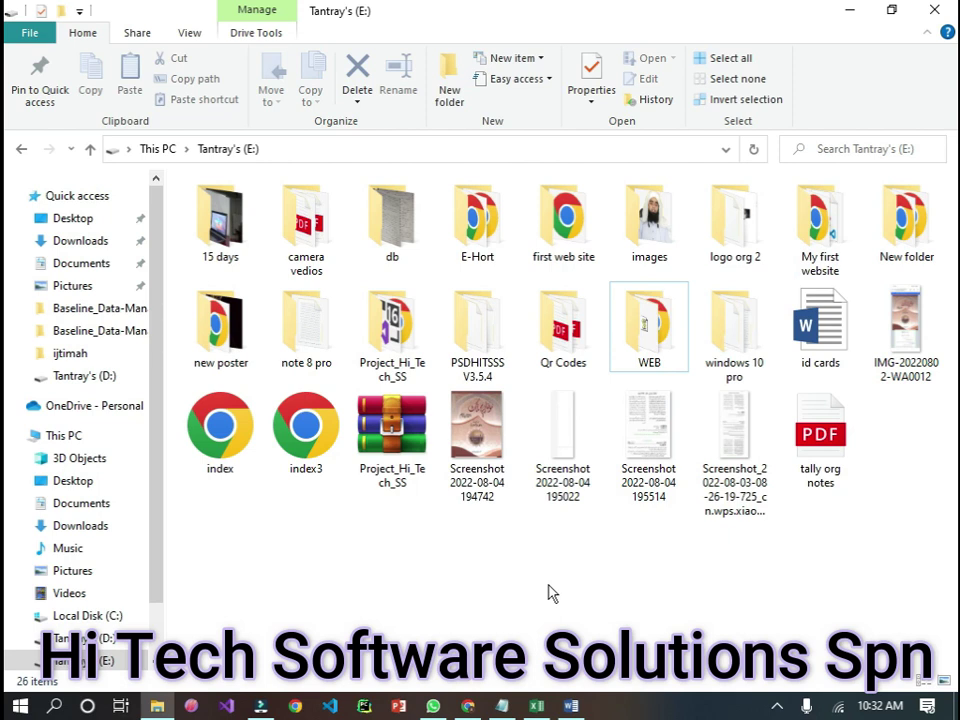
pyautogui.hotkey('ctrl', 'e')
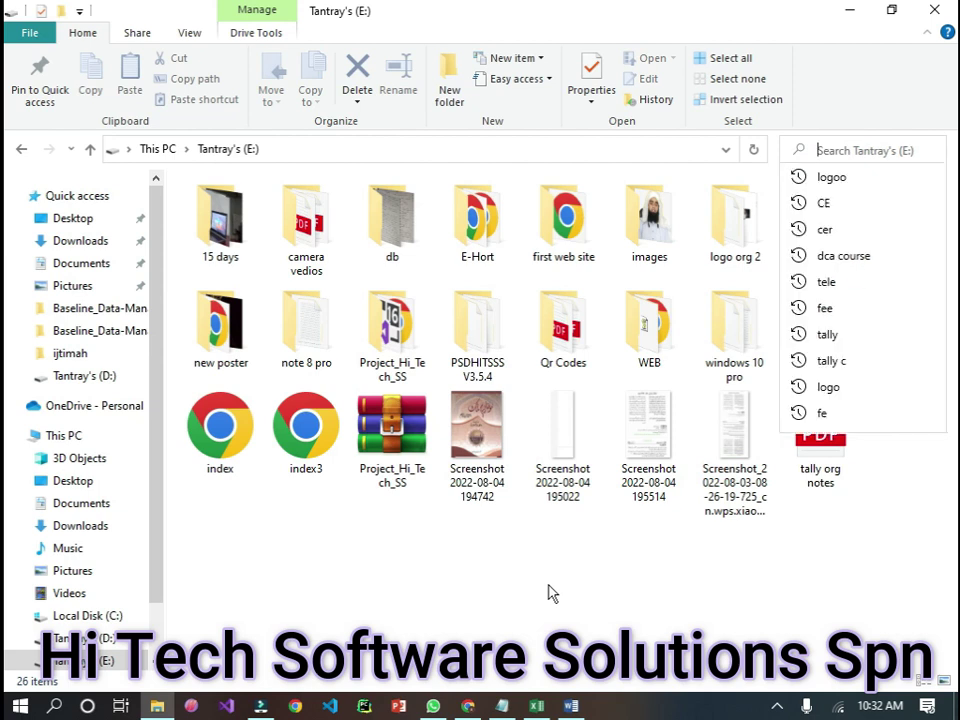
pyautogui.click(334, 561)
pyautogui.press('f')
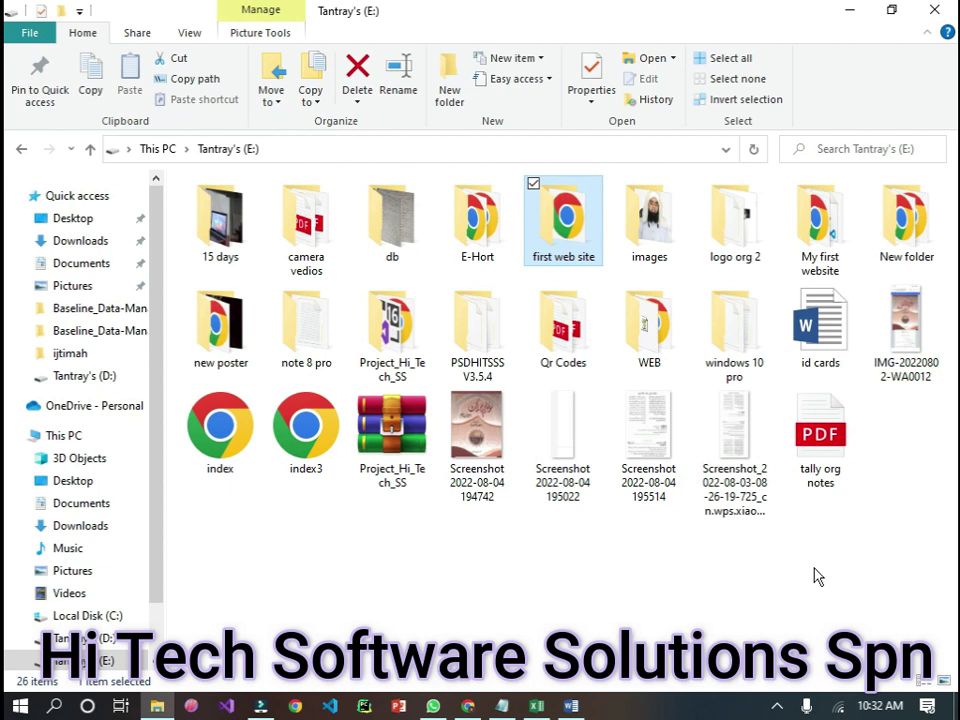
pyautogui.click(530, 599)
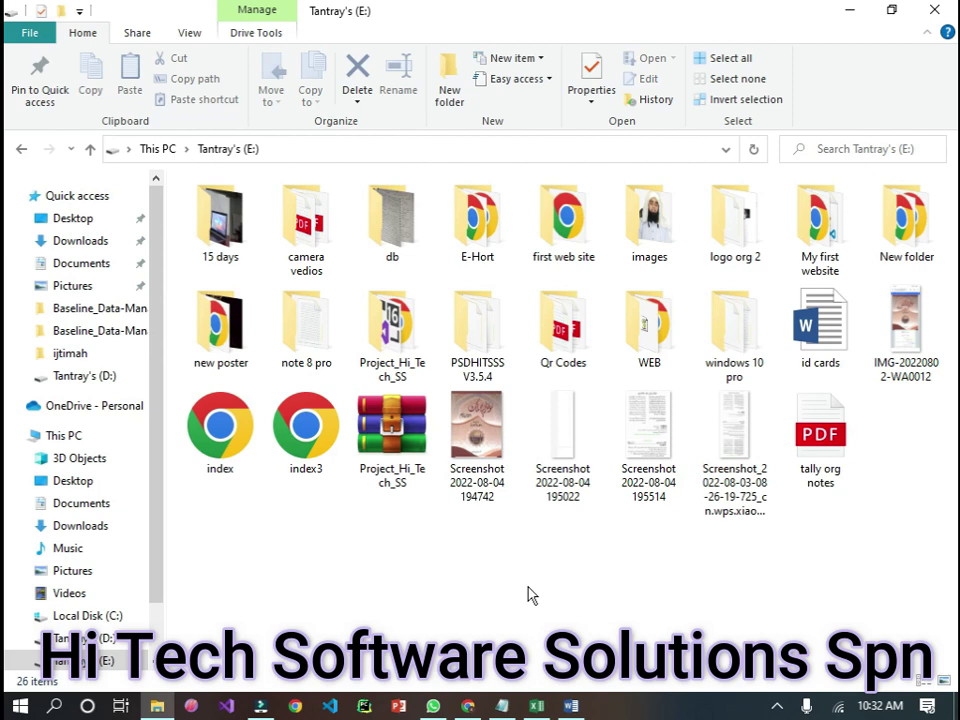
pyautogui.press('s')
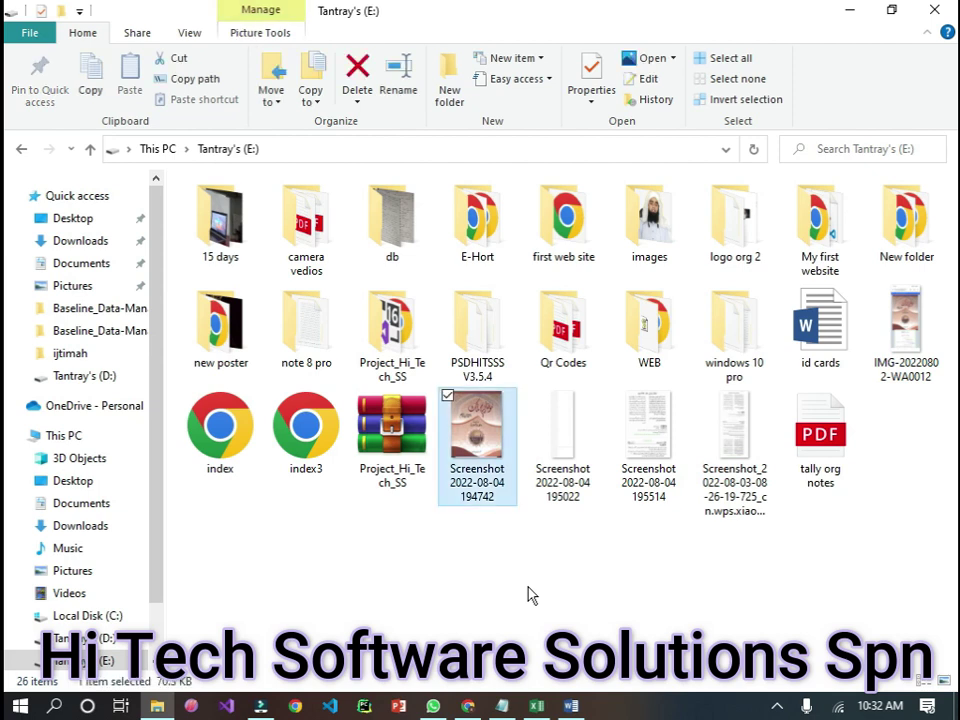
pyautogui.click(652, 588)
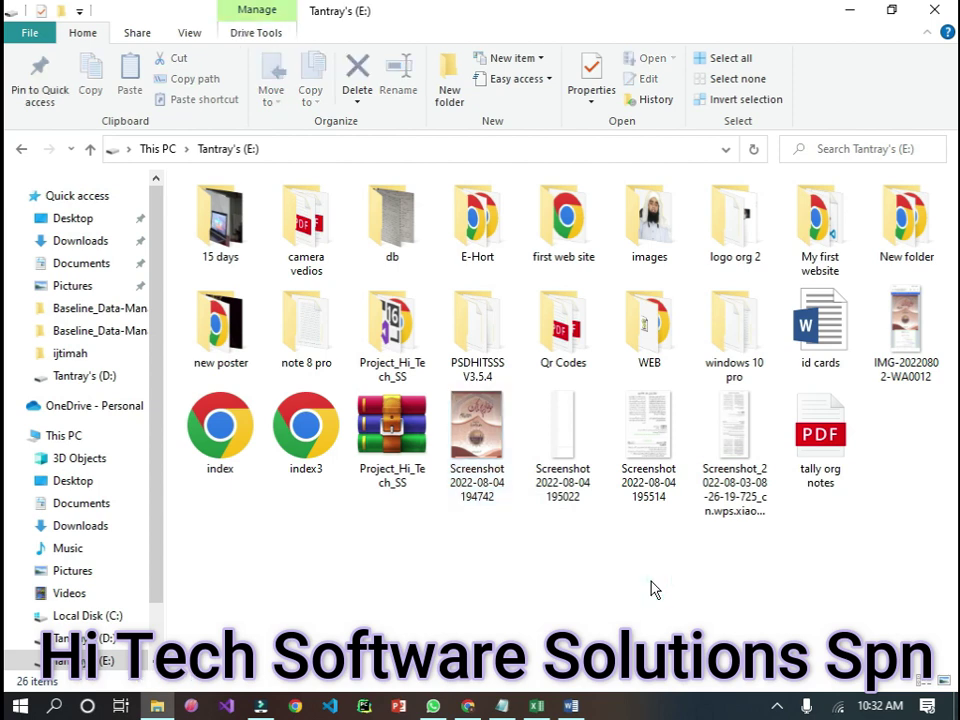
# Step: Search the E: drive for "index"
pyautogui.hotkey('ctrl', 'f')
pyautogui.write('this')
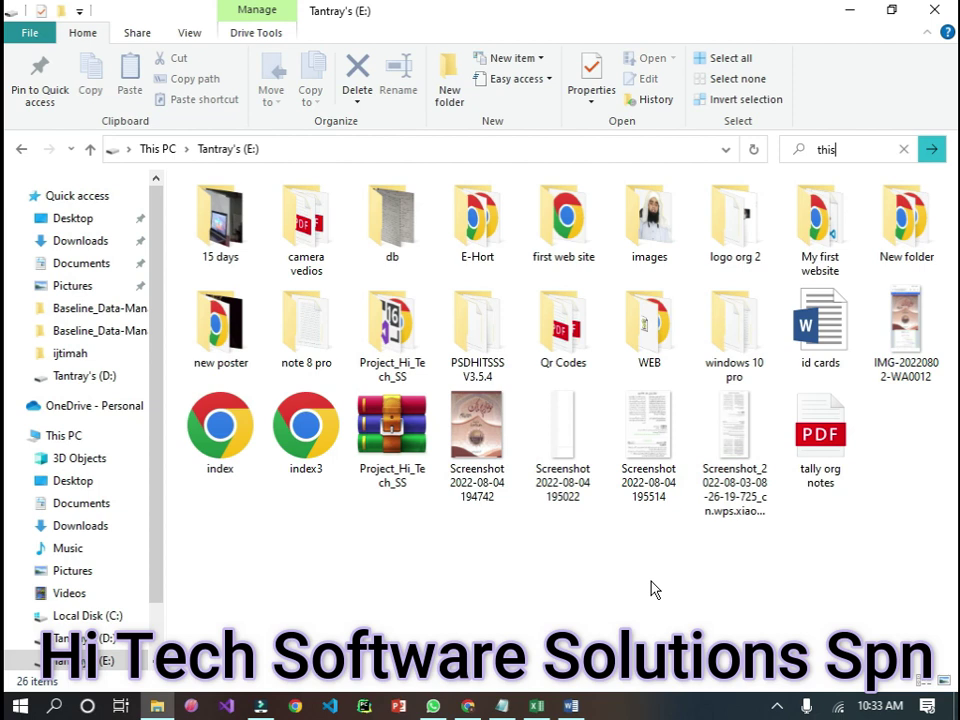
pyautogui.click(857, 149)
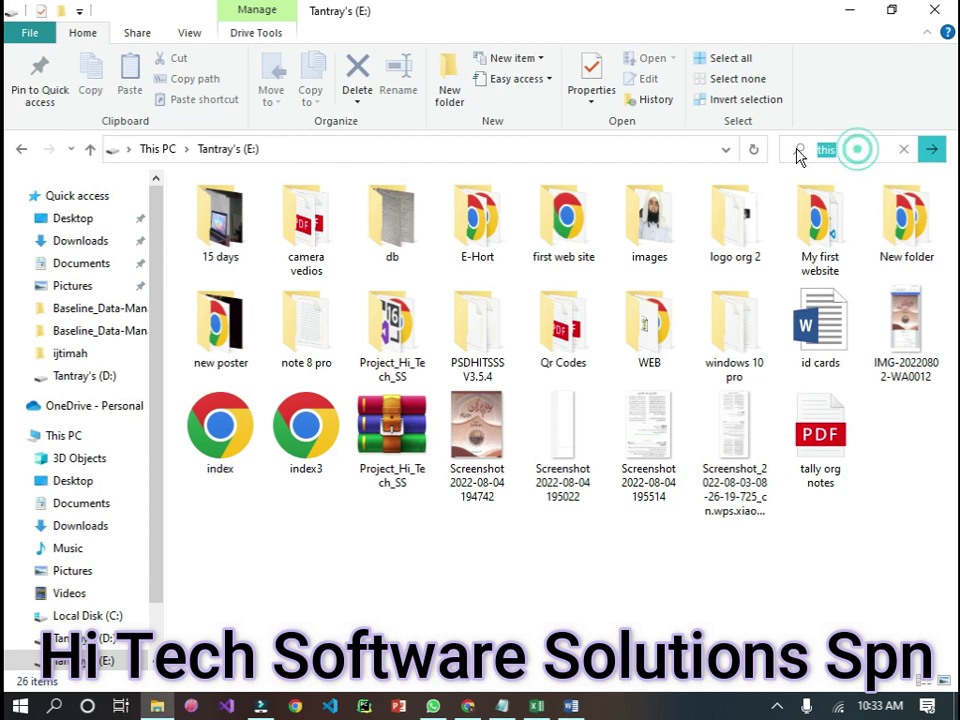
pyautogui.press('BackSpace')
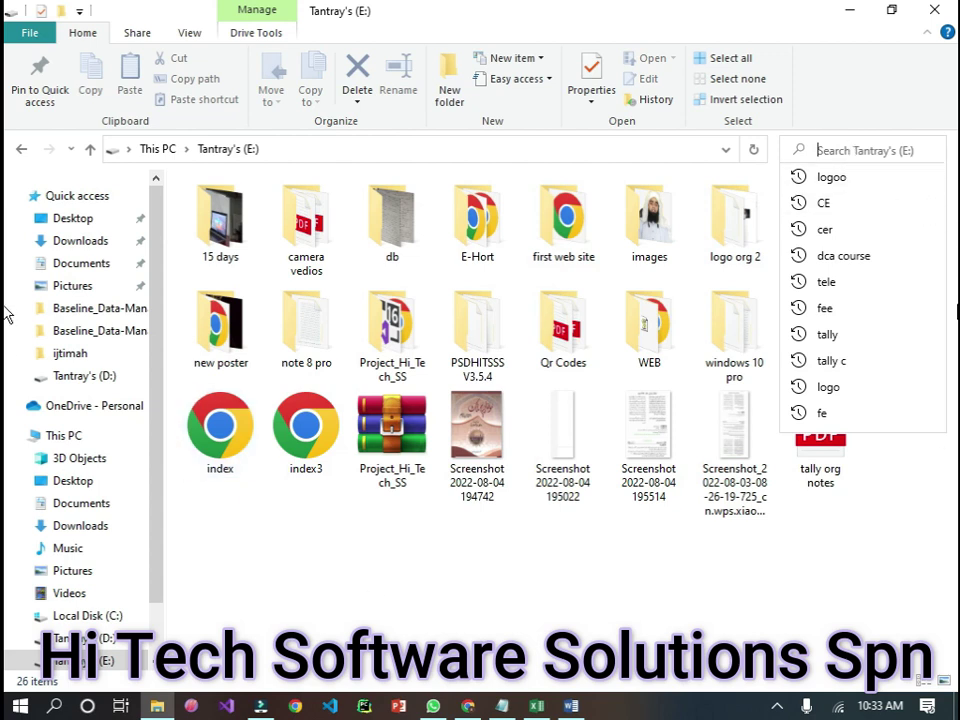
pyautogui.write('index')
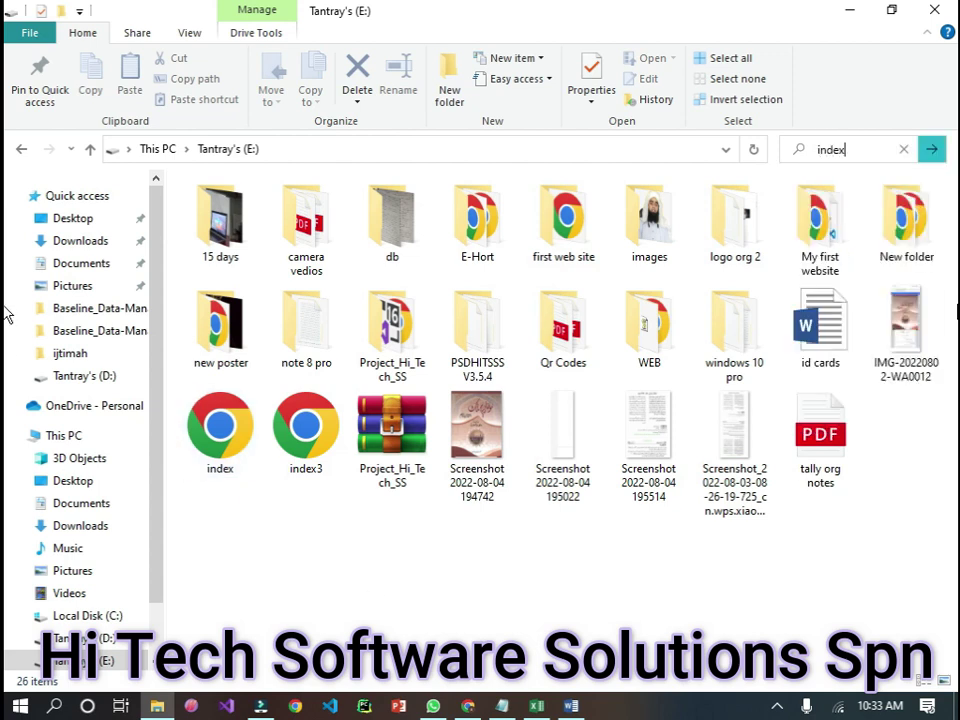
pyautogui.click(930, 150)
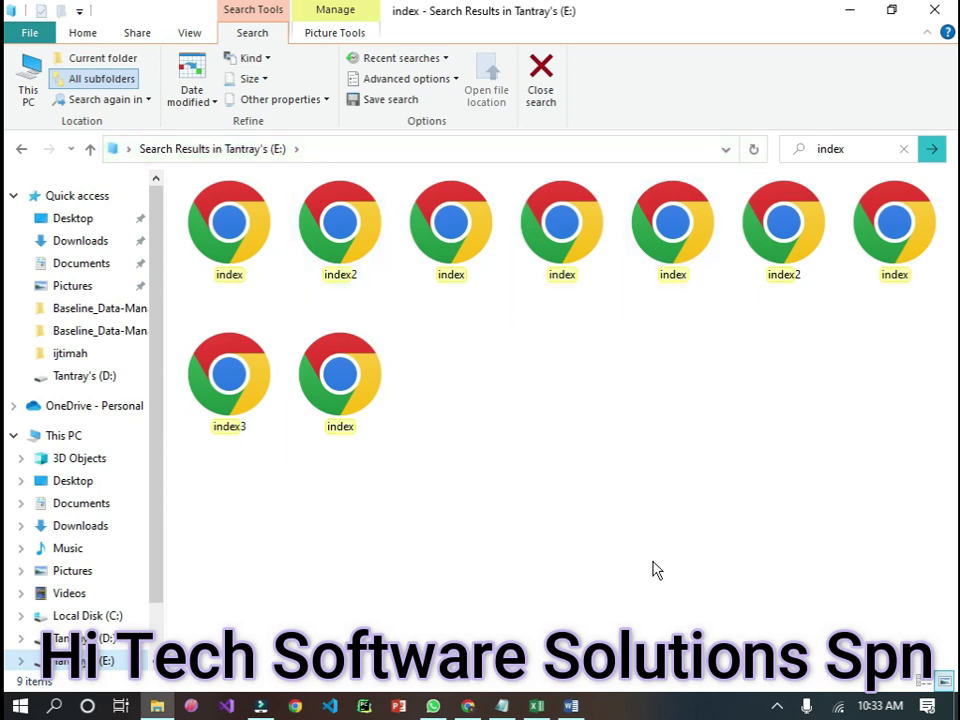
# Step: Refine the search to "index2", view the second file's details, and clear the search term
pyautogui.click(866, 148)
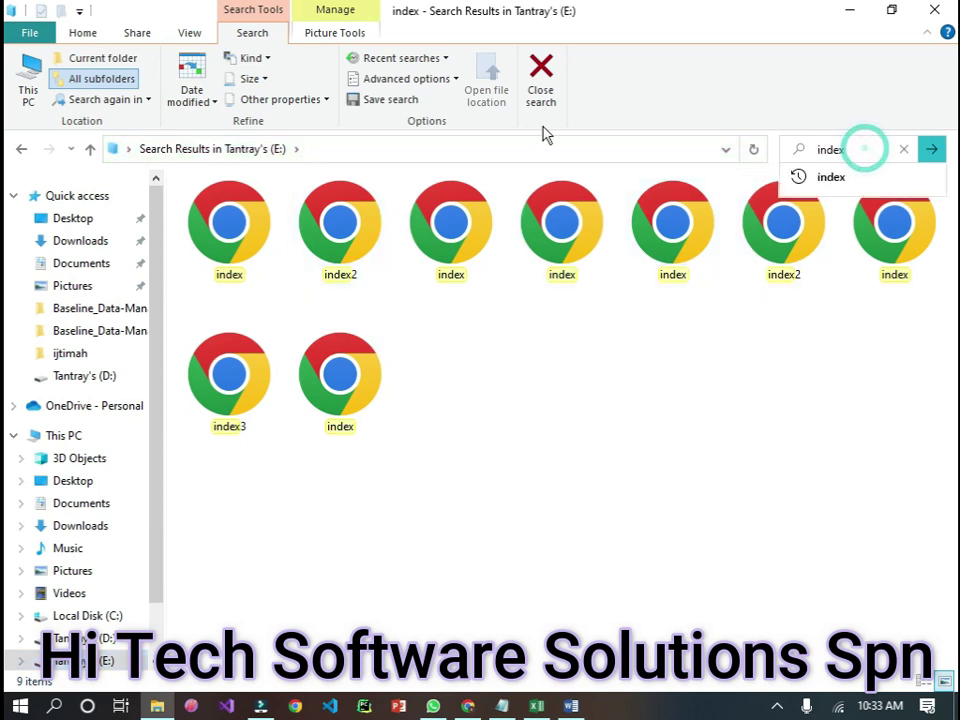
pyautogui.doubleClick(858, 150)
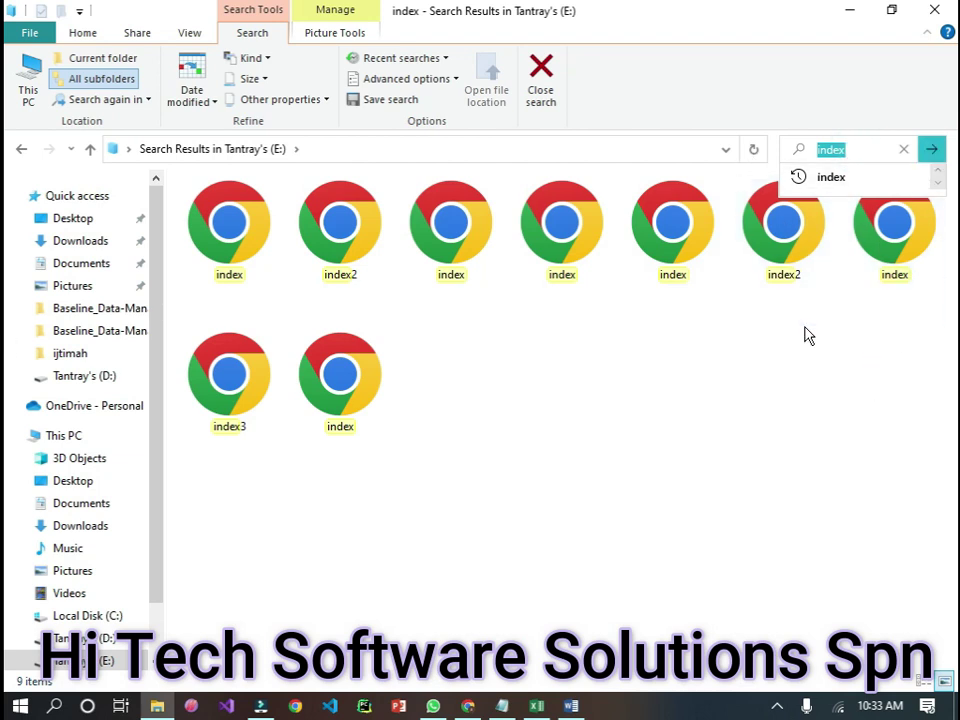
pyautogui.click(852, 151)
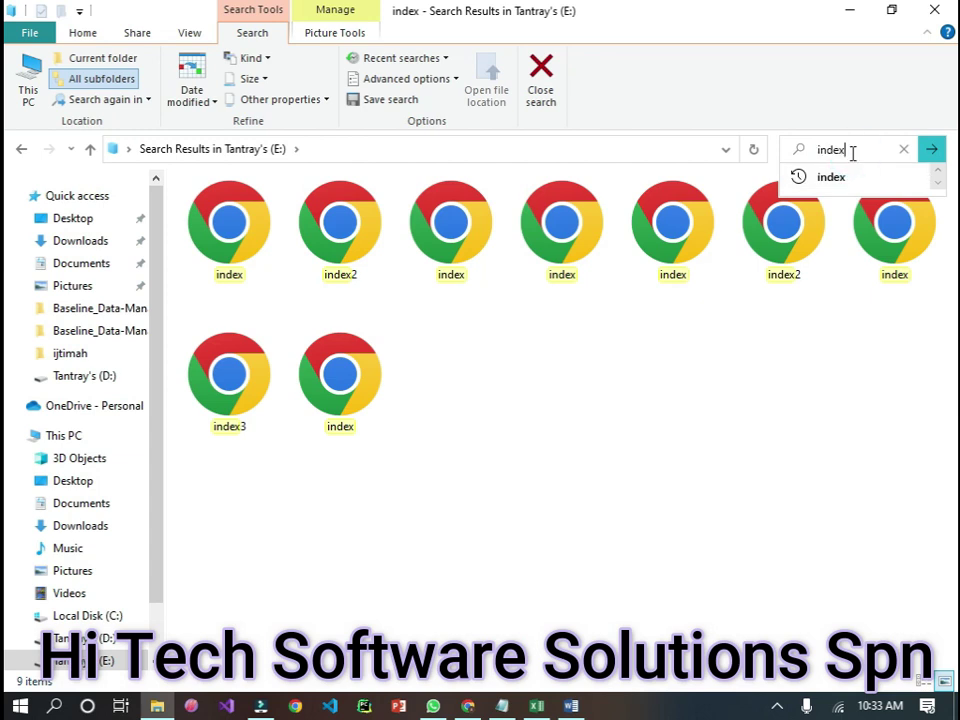
pyautogui.click(852, 151)
pyautogui.write('2')
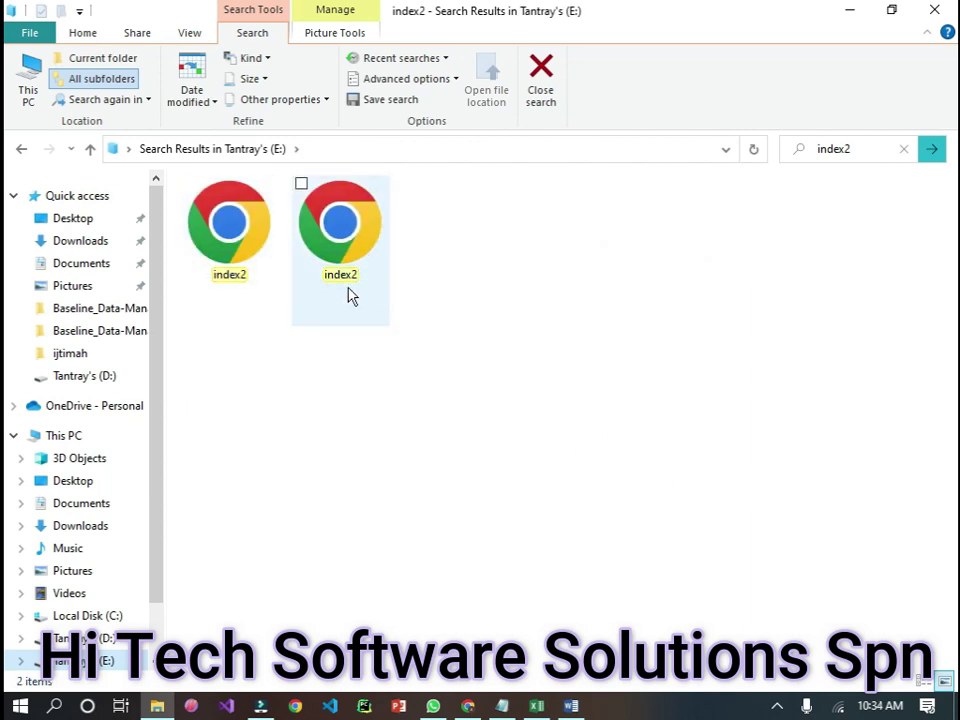
pyautogui.moveTo(350, 294)
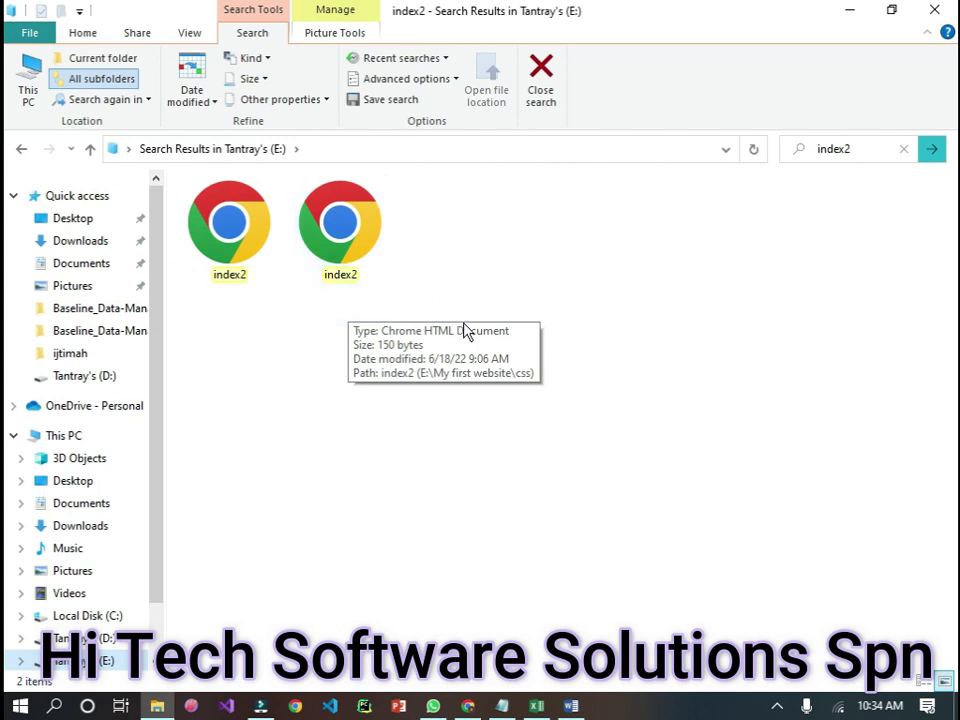
pyautogui.click(904, 151)
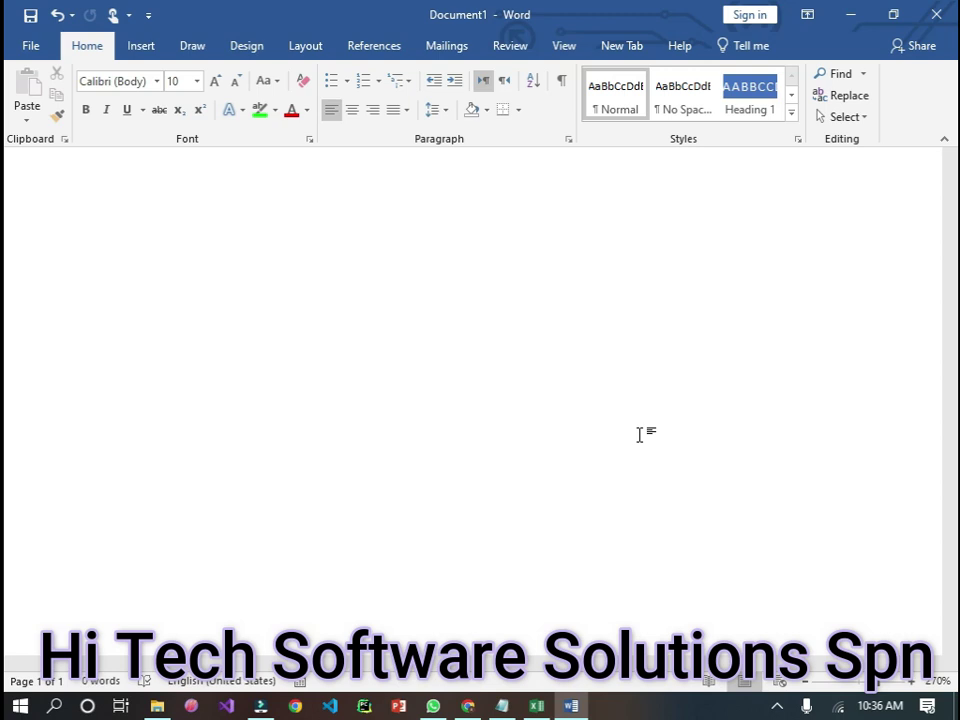
# Step: Restore the deleted line "this is the text" in Word, cycle its letter case to all uppercase, and deselect it
pyautogui.hotkey('ctrl', 'z')
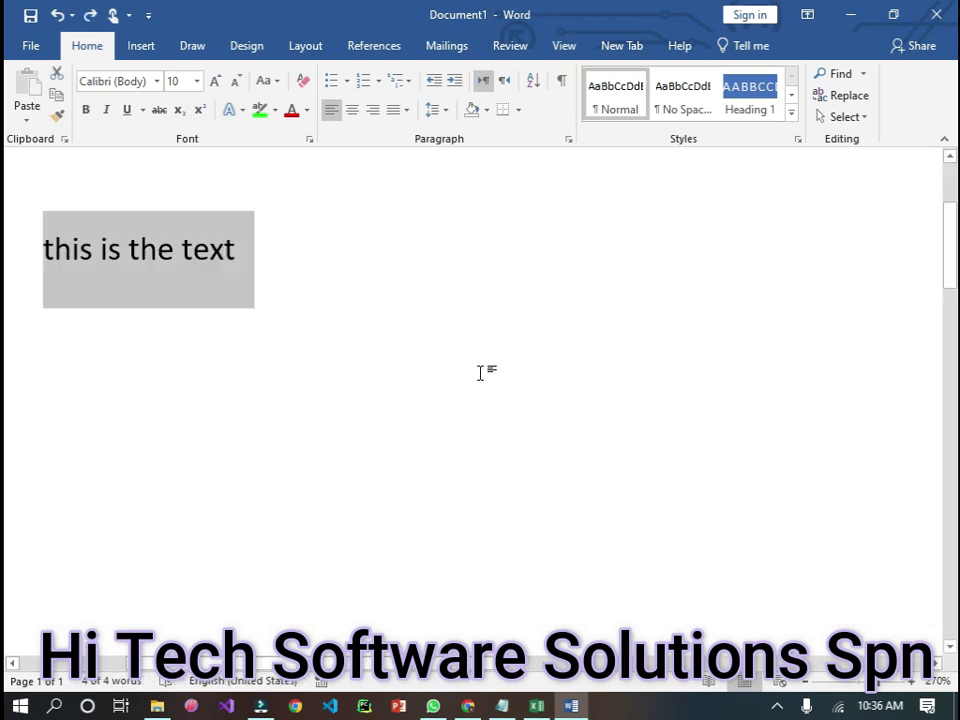
pyautogui.hotkey('shift', 'F3')
pyautogui.hotkey('shift', 'F3')
pyautogui.hotkey('shift', 'F3')
pyautogui.hotkey('shift', 'F3')
pyautogui.hotkey('shift', 'F3')
pyautogui.hotkey('shift', 'F3')
pyautogui.hotkey('shift', 'F3')
pyautogui.hotkey('shift', 'F3')
pyautogui.hotkey('shift', 'F3')
pyautogui.hotkey('shift', 'F3')
pyautogui.hotkey('shift', 'F3')
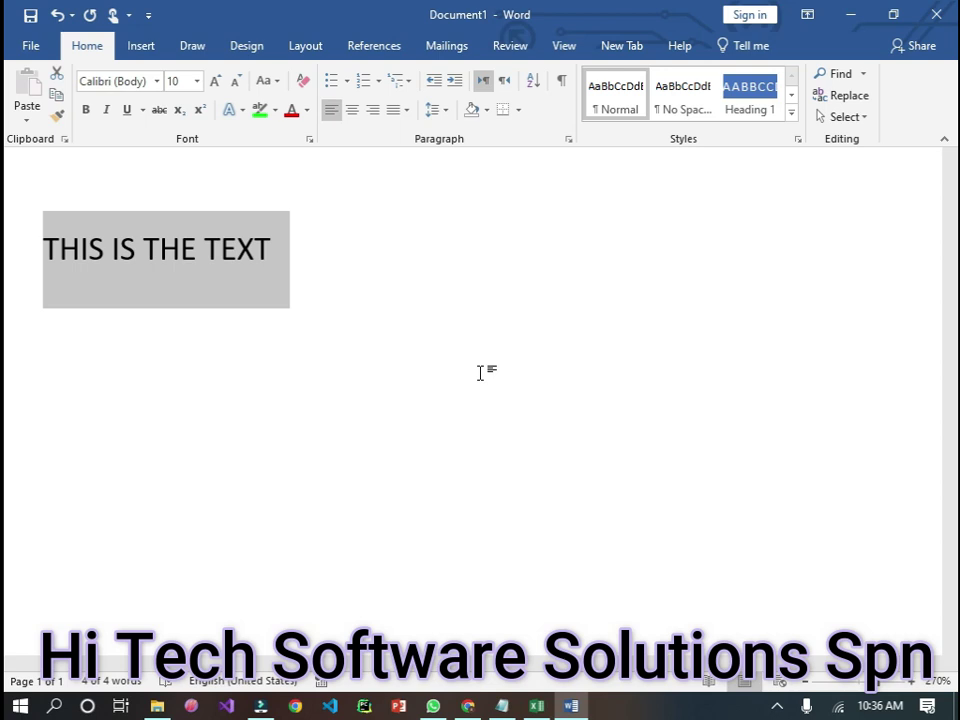
pyautogui.hotkey('shift', 'F3')
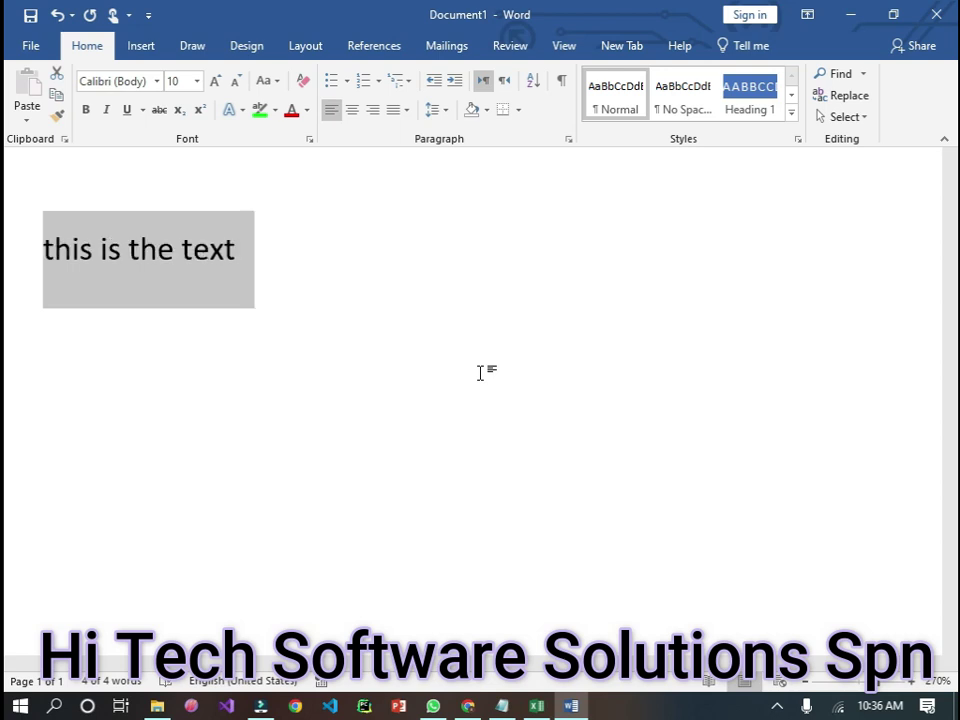
pyautogui.hotkey('shift', 'F3')
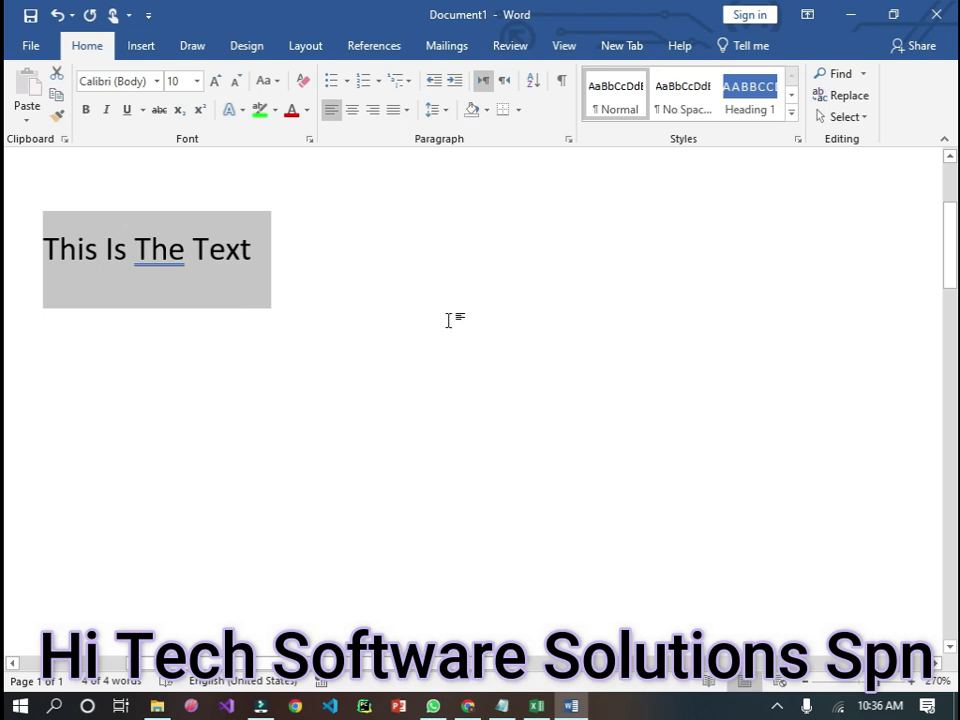
pyautogui.hotkey('shift', 'F3')
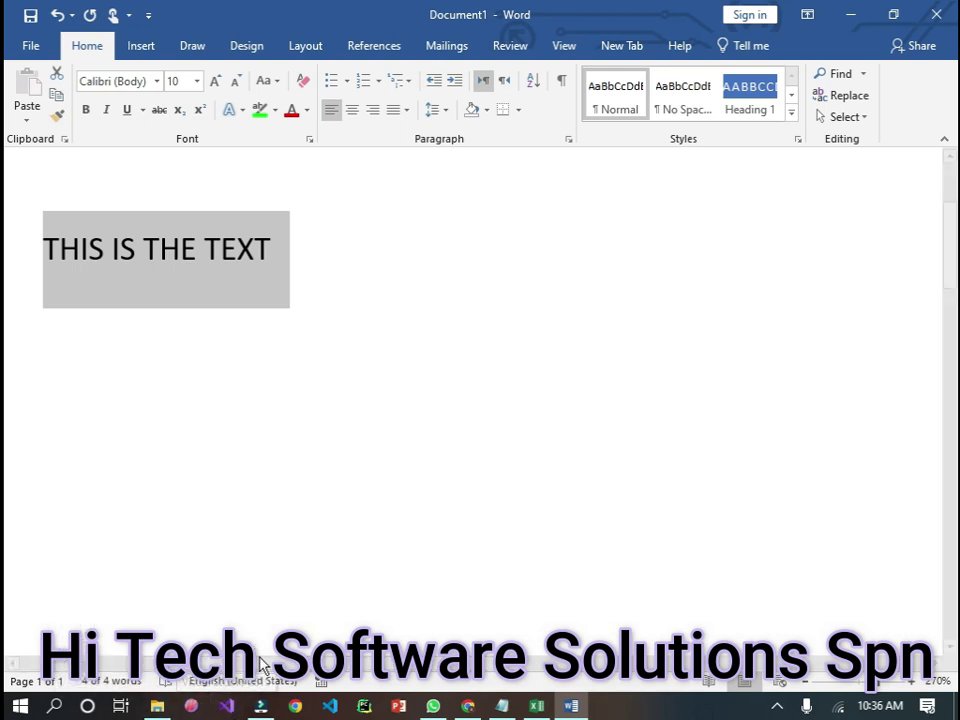
pyautogui.moveTo(507, 708)
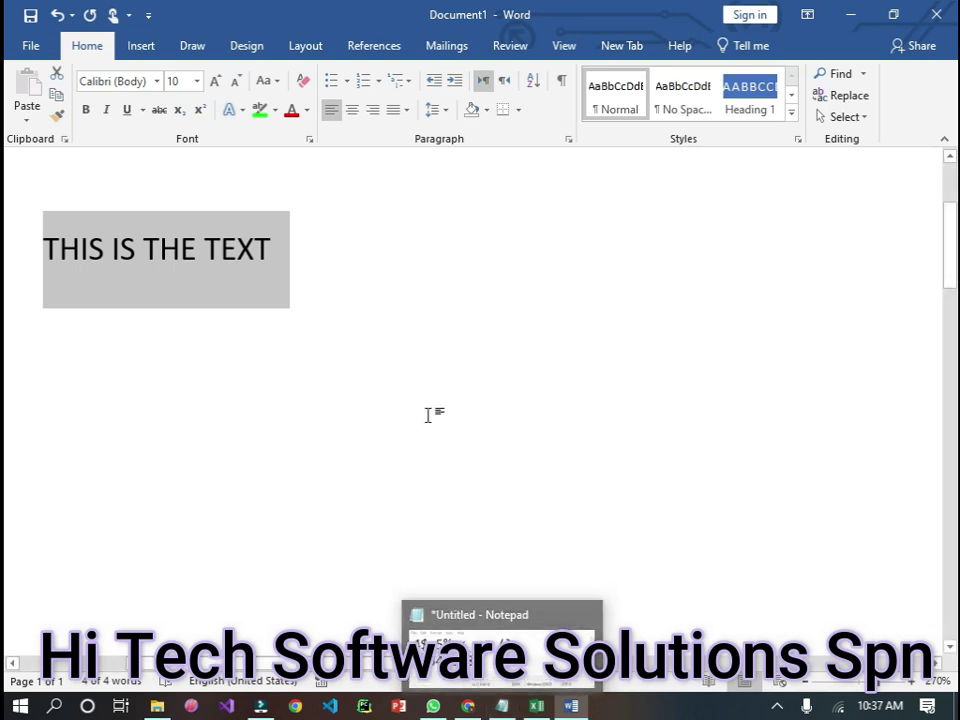
pyautogui.click(439, 459)
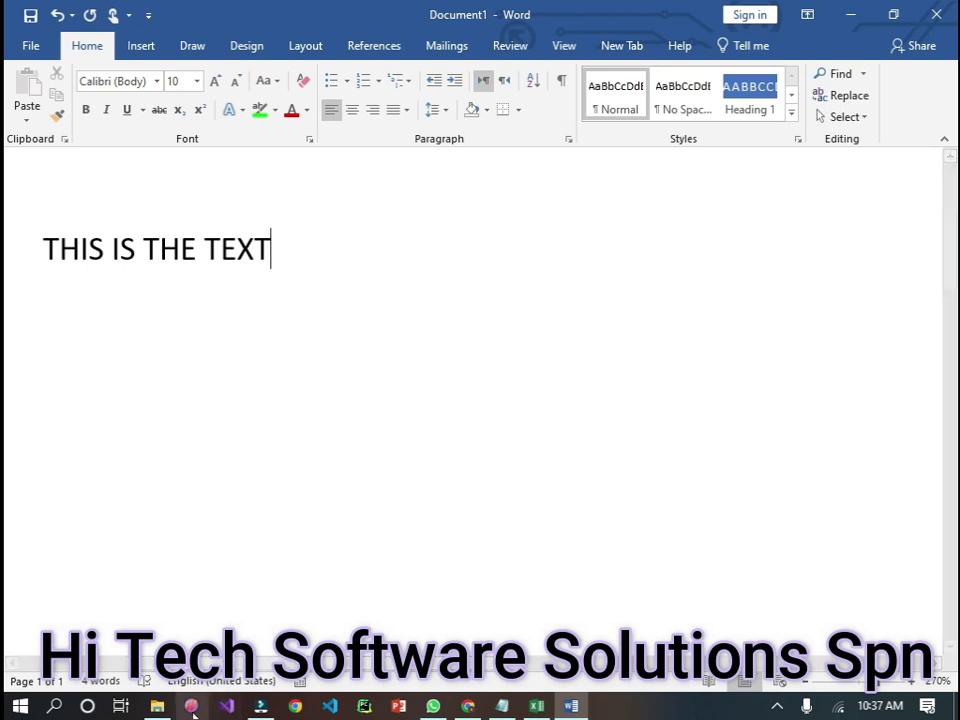
# Step: Switch to File Explorer and close the "index2" search results window
pyautogui.click(162, 706)
pyautogui.click(491, 287)
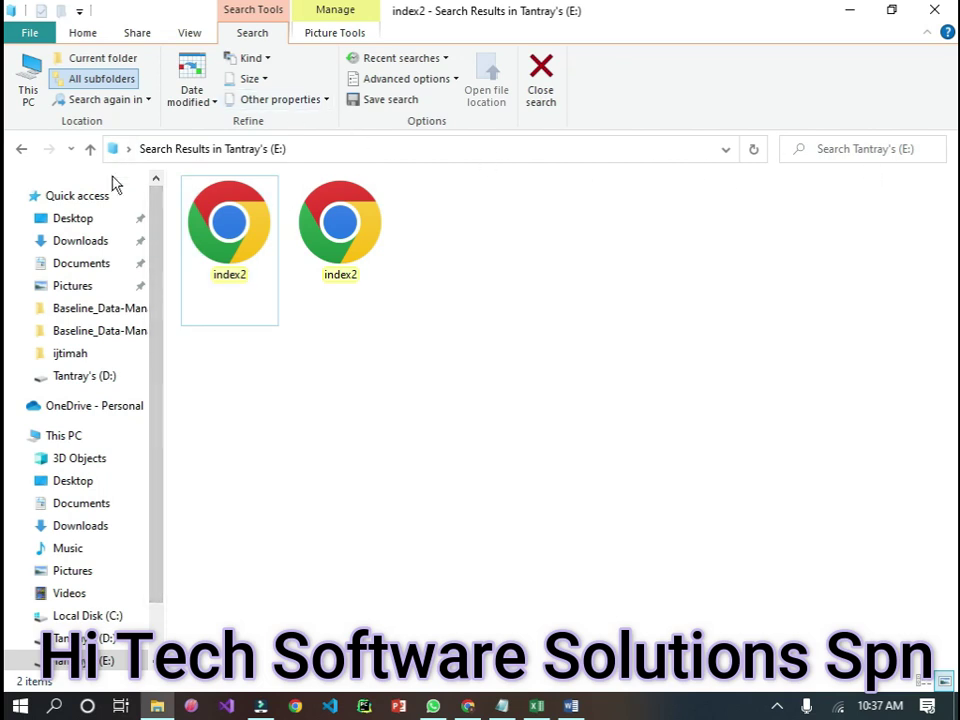
pyautogui.click(950, 12)
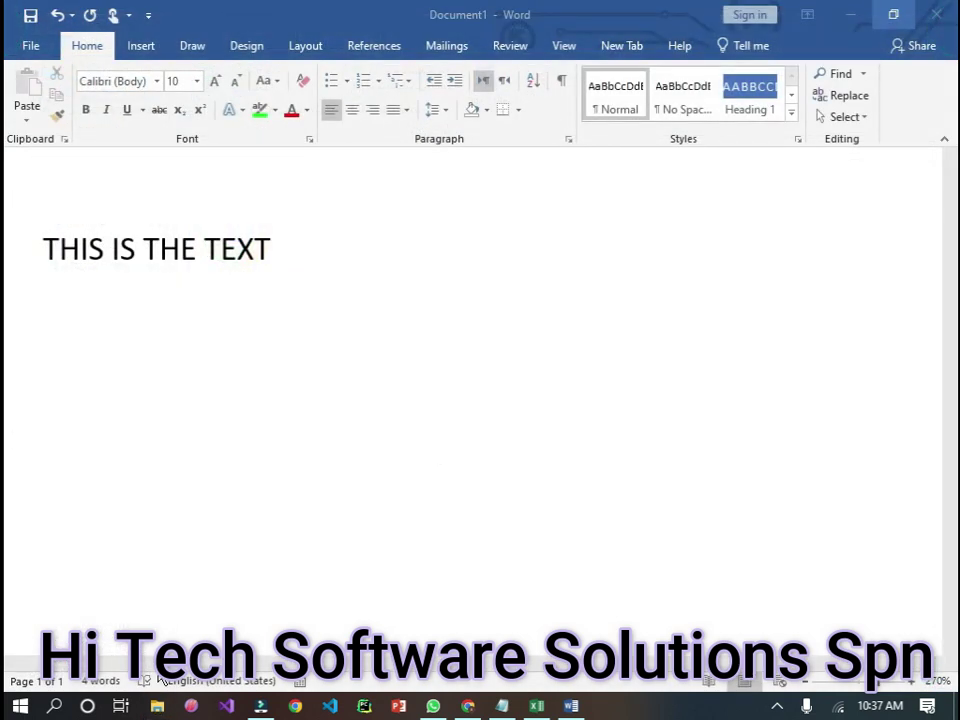
# Step: Open the D: drive in a new File Explorer window and go to C:\Program Files\Tally.ERP9 from the recent addresses
pyautogui.press('super+e')
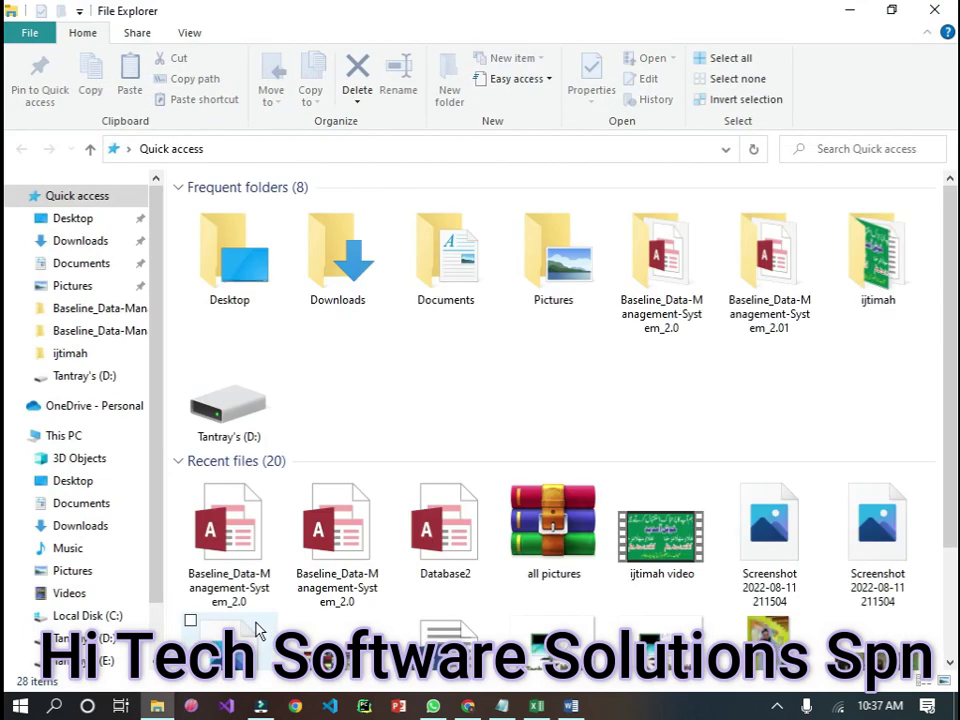
pyautogui.click(80, 638)
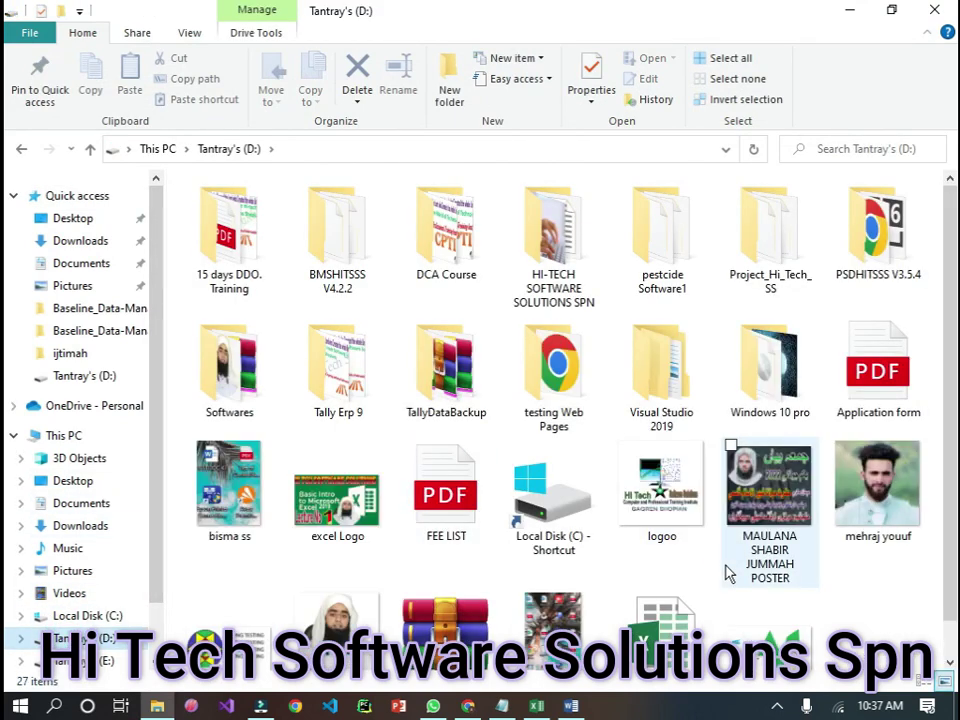
pyautogui.press('F4')
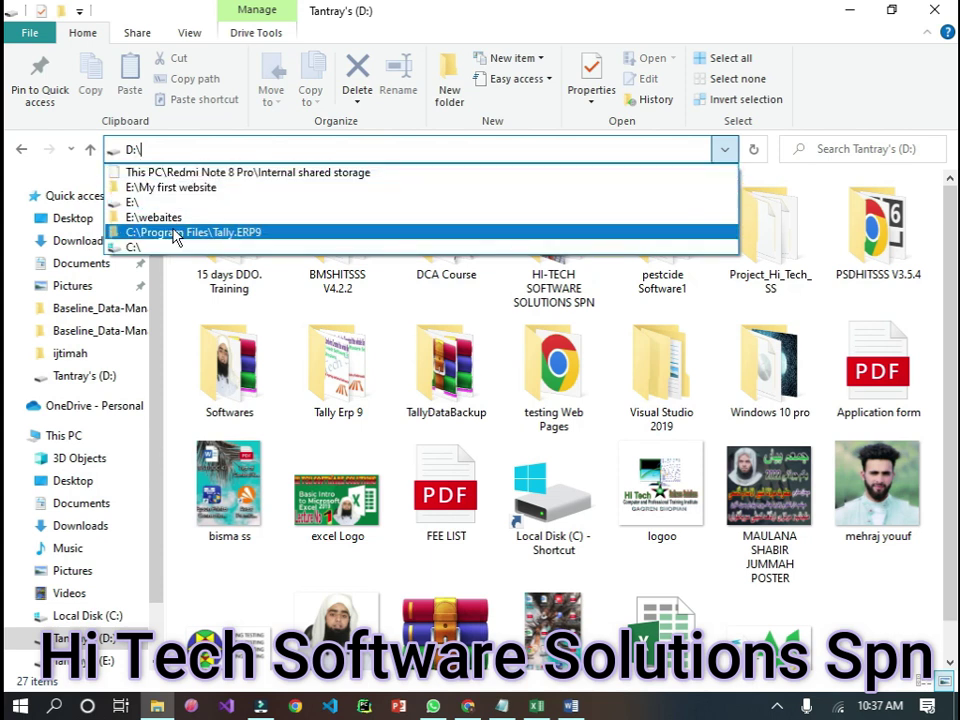
pyautogui.click(176, 236)
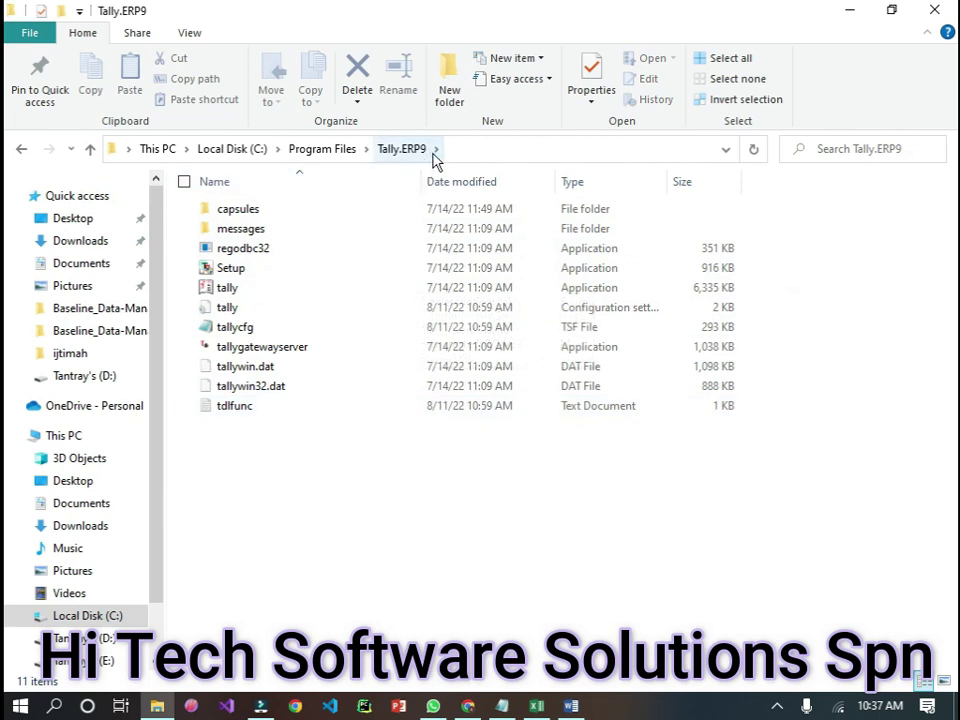
# Step: Inspect the Tally.ERP9 folder's address and go to E:\ from the list of recent addresses
pyautogui.click(495, 150)
pyautogui.click(491, 150)
pyautogui.click(406, 546)
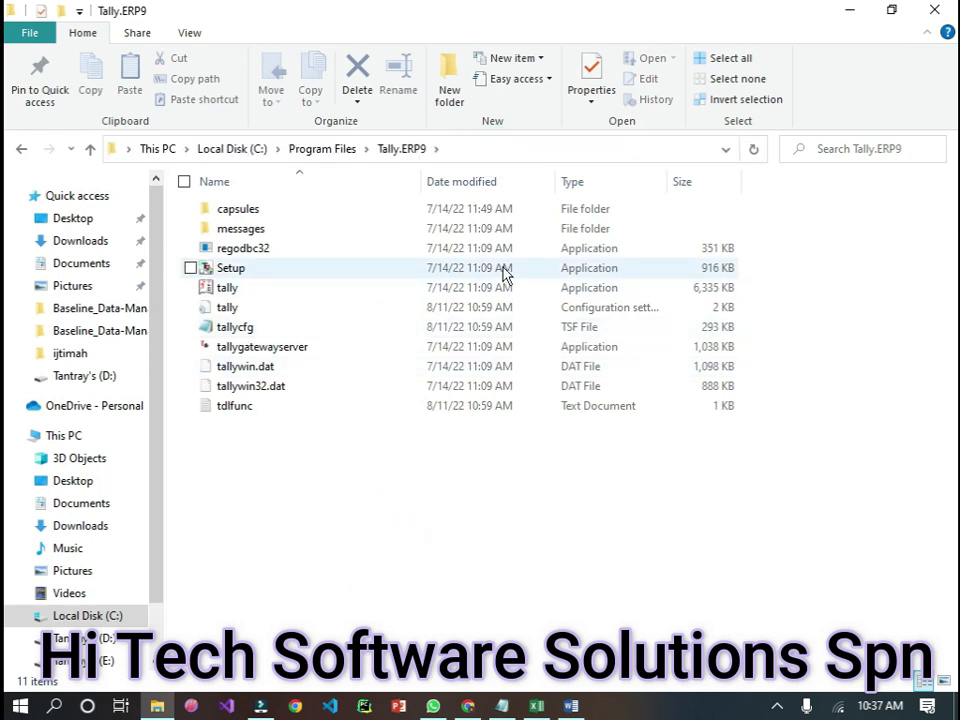
pyautogui.press('F4')
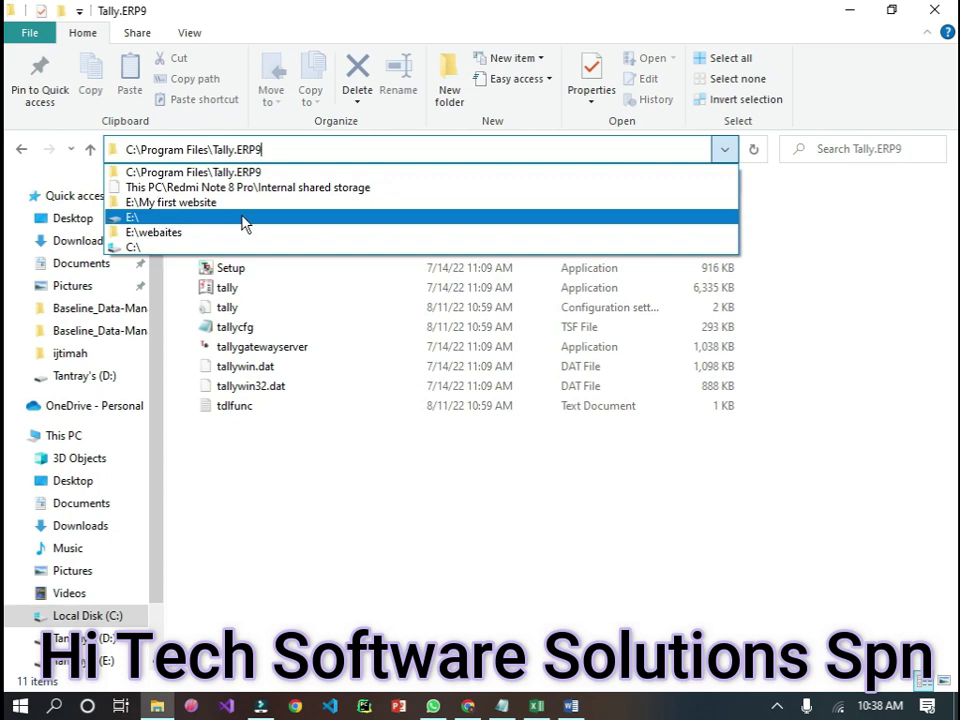
pyautogui.click(213, 218)
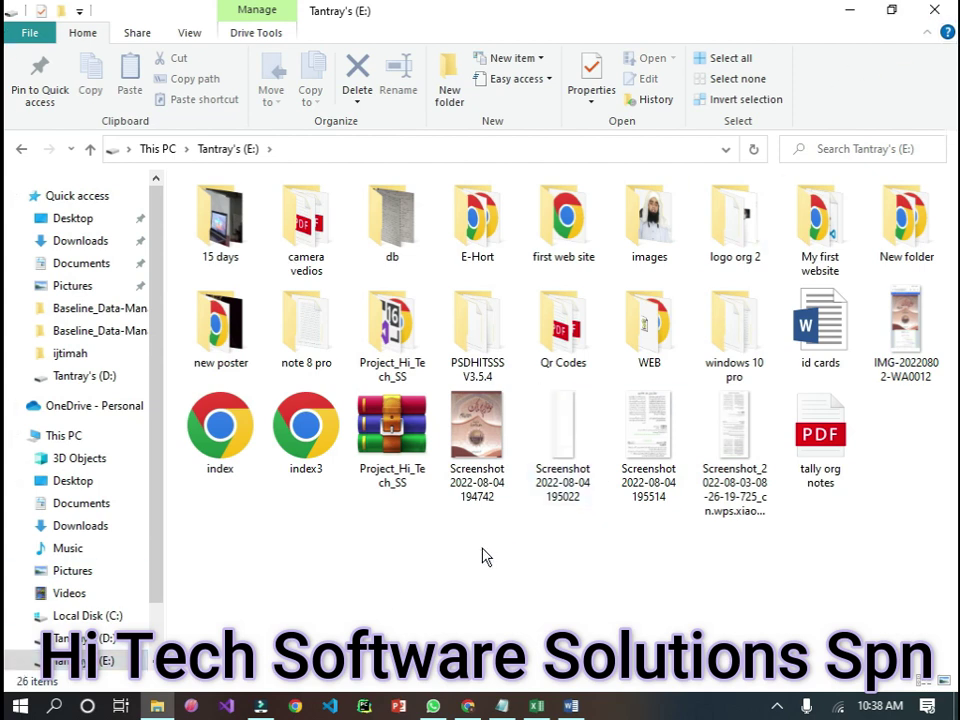
# Step: Close the E: drive window, bring up the Shut Down Windows dialog, and cancel it
pyautogui.hotkey('alt', 'Tab')
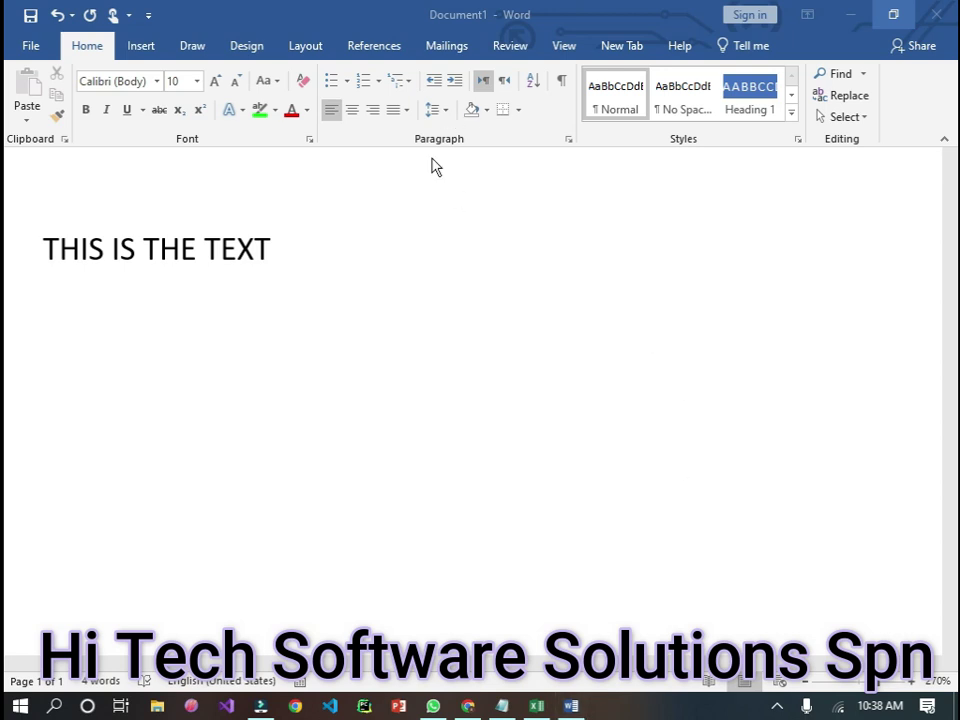
pyautogui.hotkey('alt', 'F4')
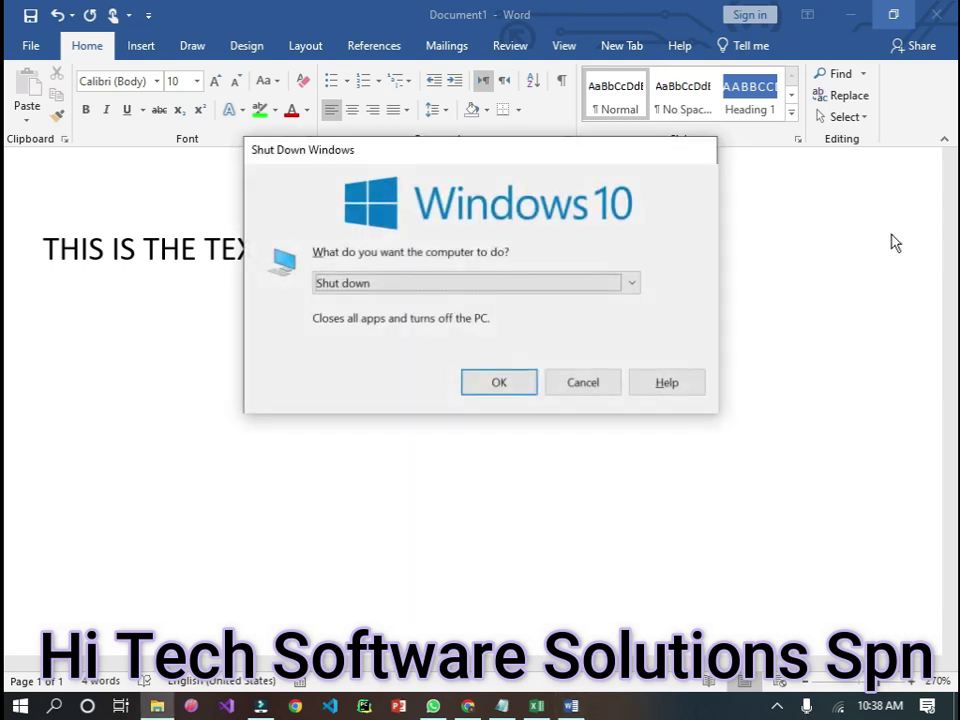
pyautogui.click(574, 384)
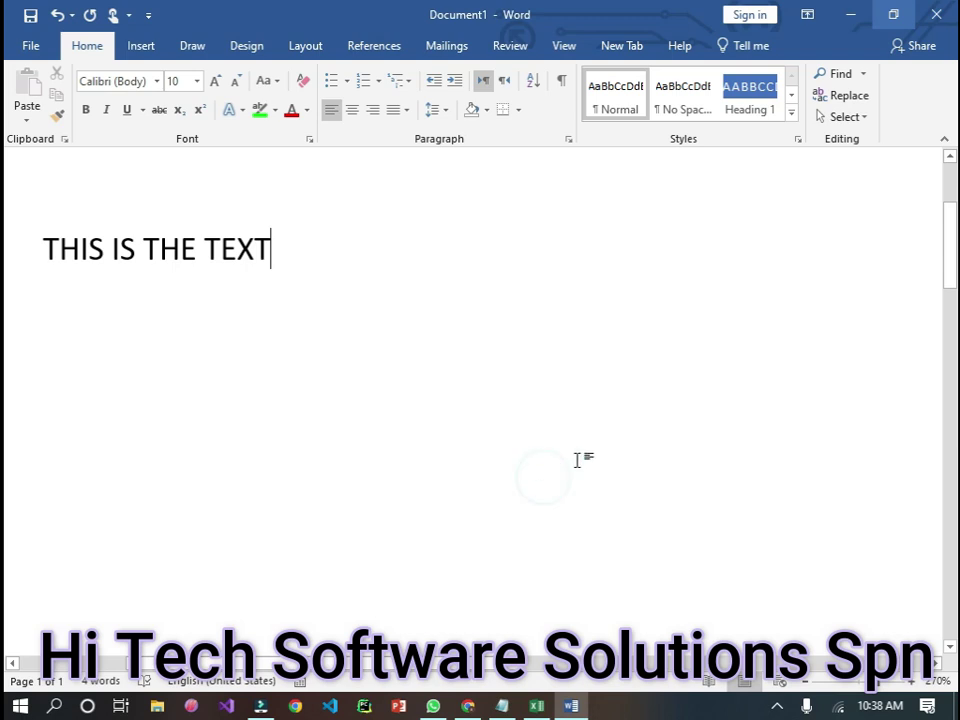
# Step: Close the Word document Document1 and the Excel workbook Book1, answering their save prompts
pyautogui.hotkey('alt', 'F4')
pyautogui.click(482, 391)
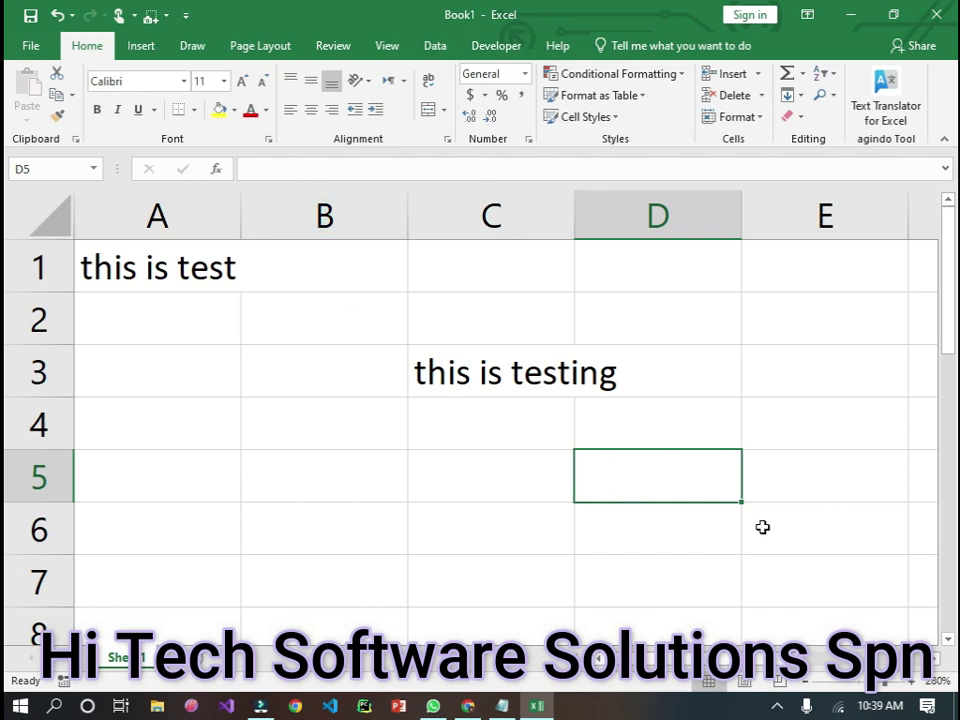
pyautogui.hotkey('alt', 'F4')
pyautogui.click(492, 391)
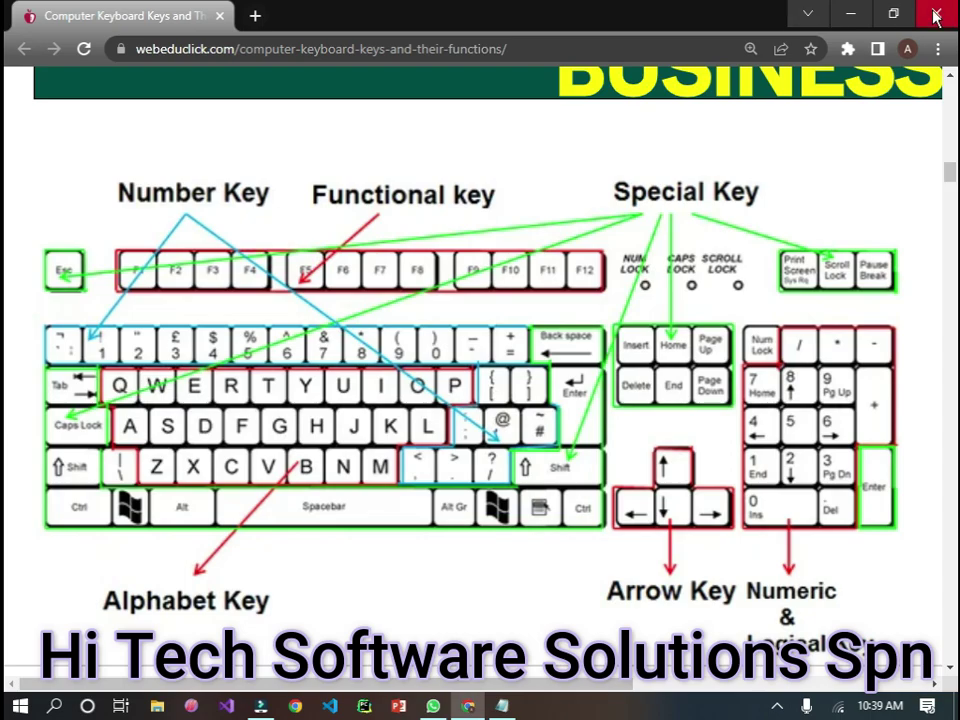
# Step: Minimize the browser window with the keyboard keys page to show the desktop
pyautogui.click(851, 14)
pyautogui.press('super+d')
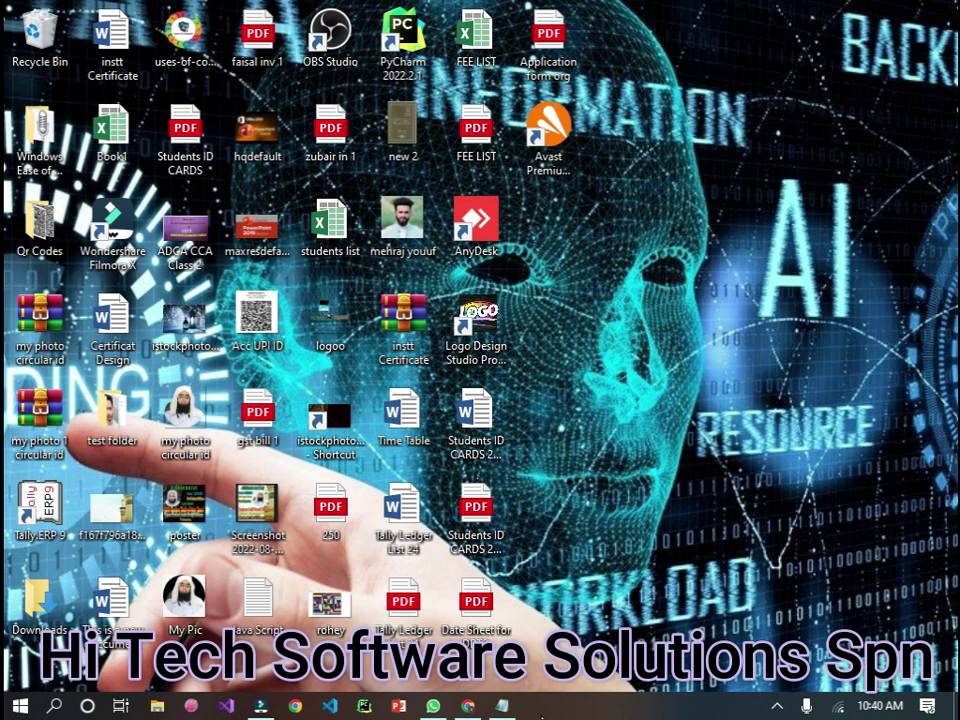
pyautogui.moveTo(501, 706)
pyautogui.rightClick(690, 413)
pyautogui.click(495, 182)
# Step: Bring up the Shut Down Windows dialog from the desktop, view its list of power options, and cancel it
pyautogui.hotkey('alt', 'F4')
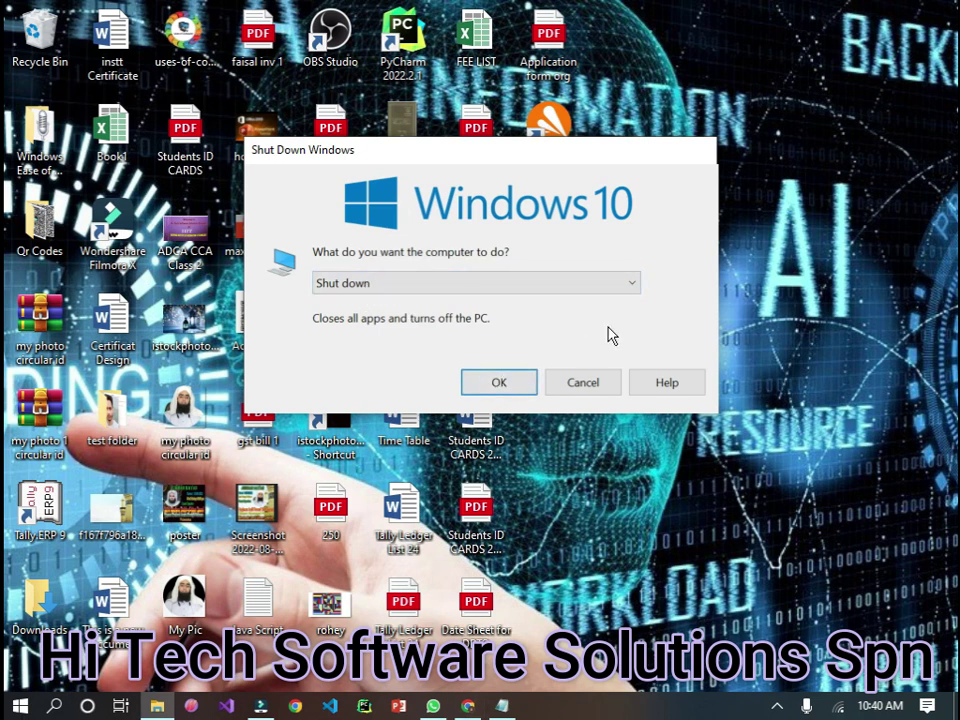
pyautogui.click(630, 285)
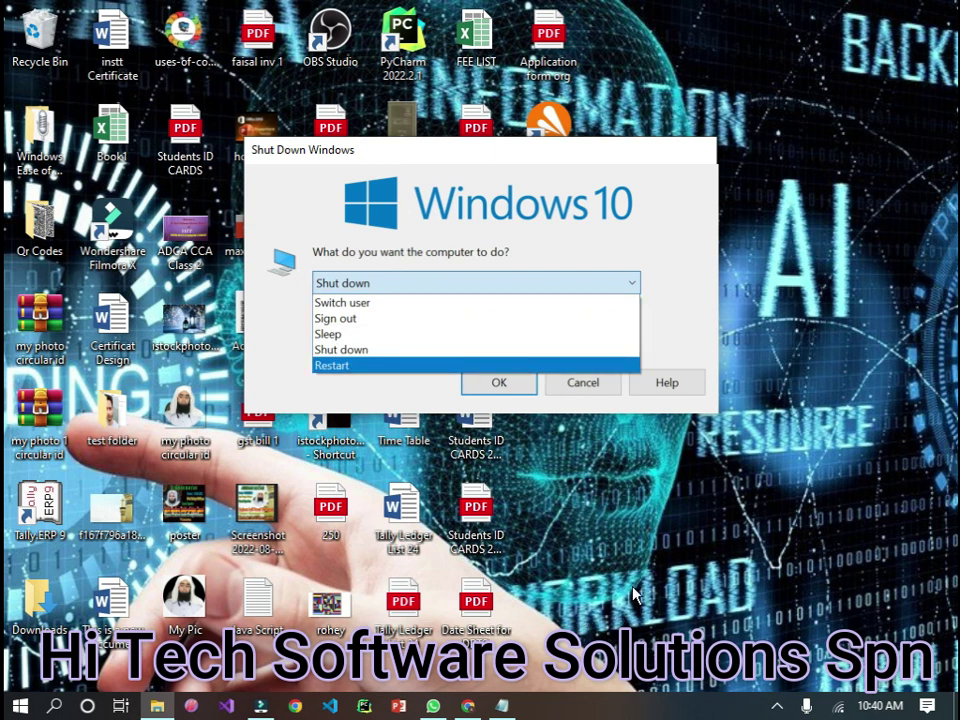
pyautogui.press('Escape')
pyautogui.press('Escape')
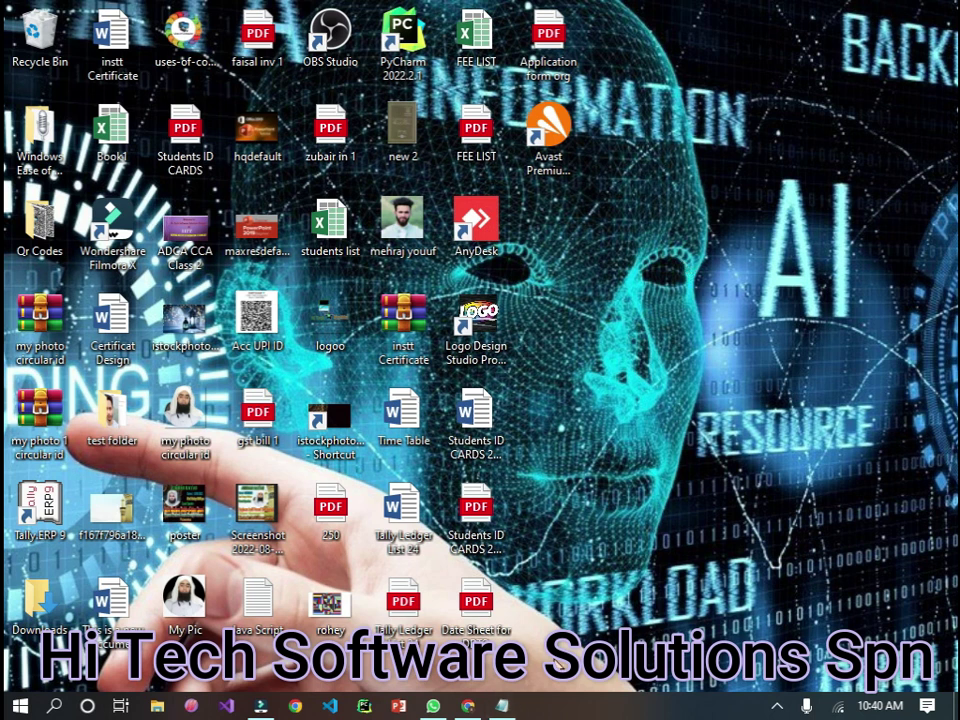
# Step: Restore the browser with the keyboard keys page and open a new Chrome window under a user profile
pyautogui.click(477, 714)
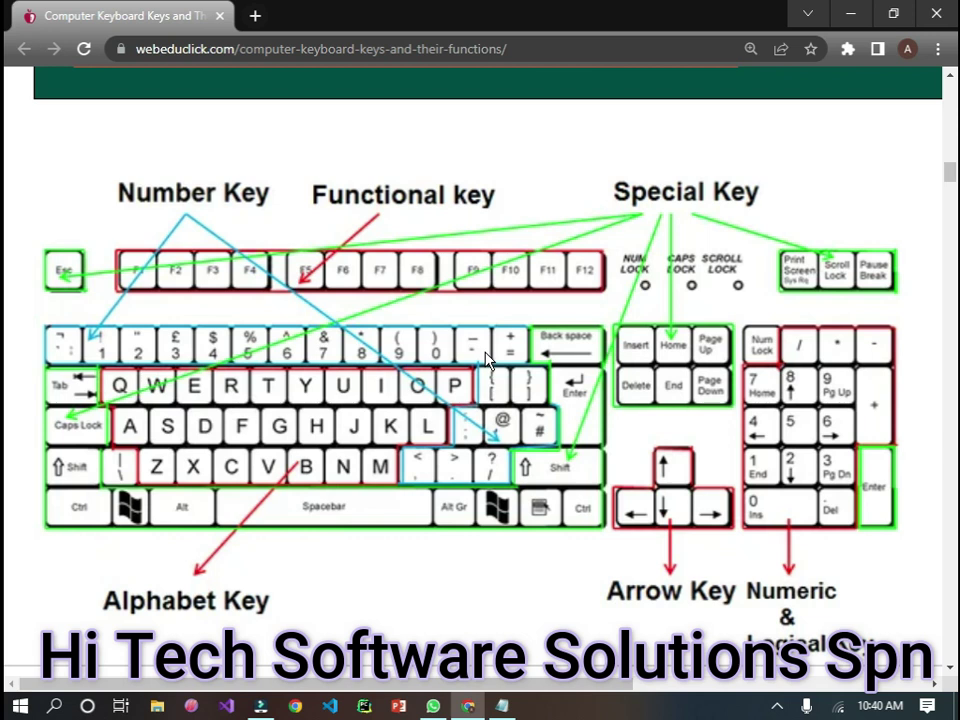
pyautogui.press('super')
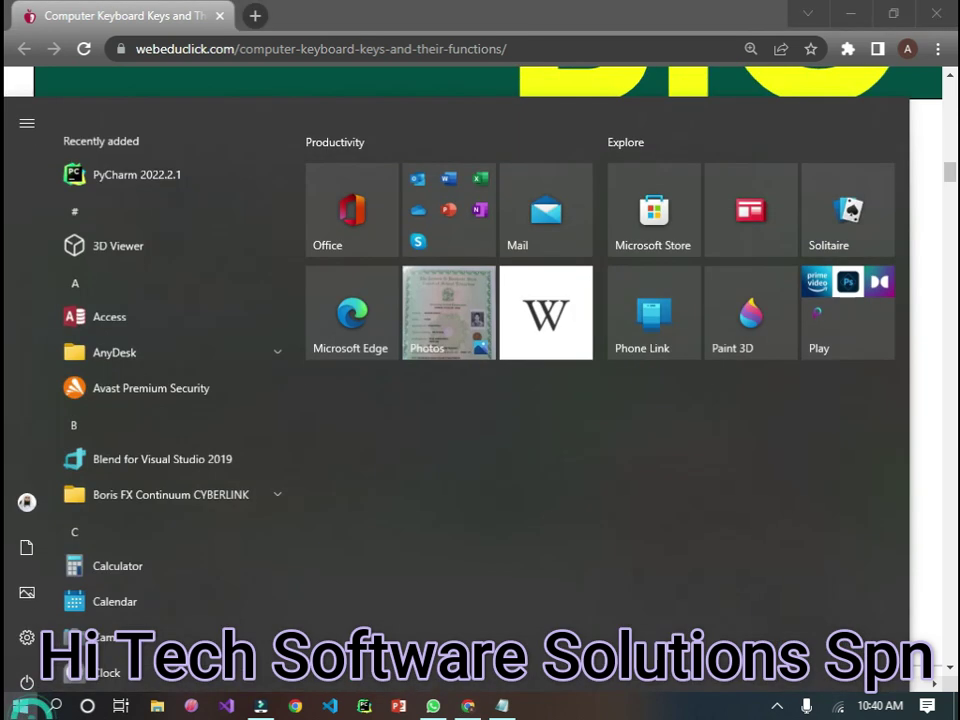
pyautogui.click(293, 706)
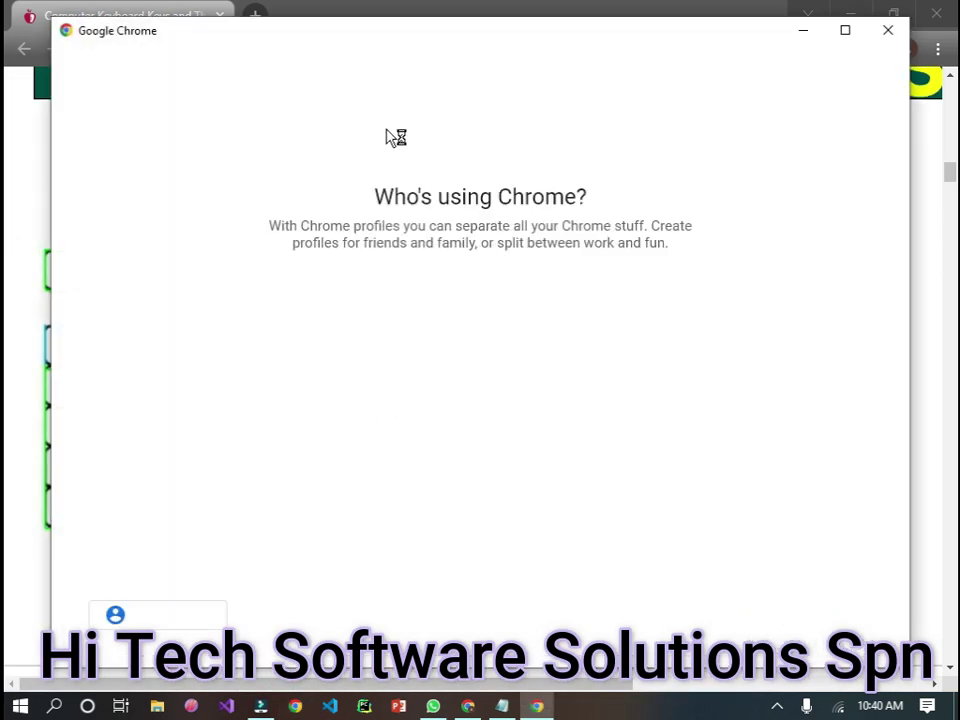
pyautogui.click(479, 300)
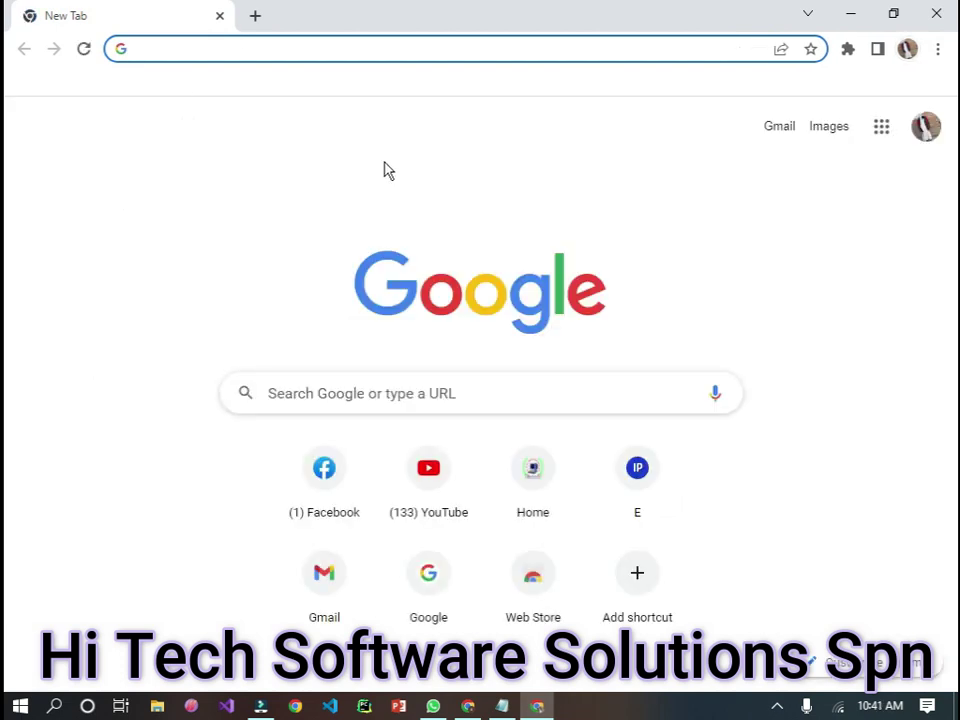
# Step: Search Google for "caddway.com" and open the CADDWAY website from the results
pyautogui.write('cadd')
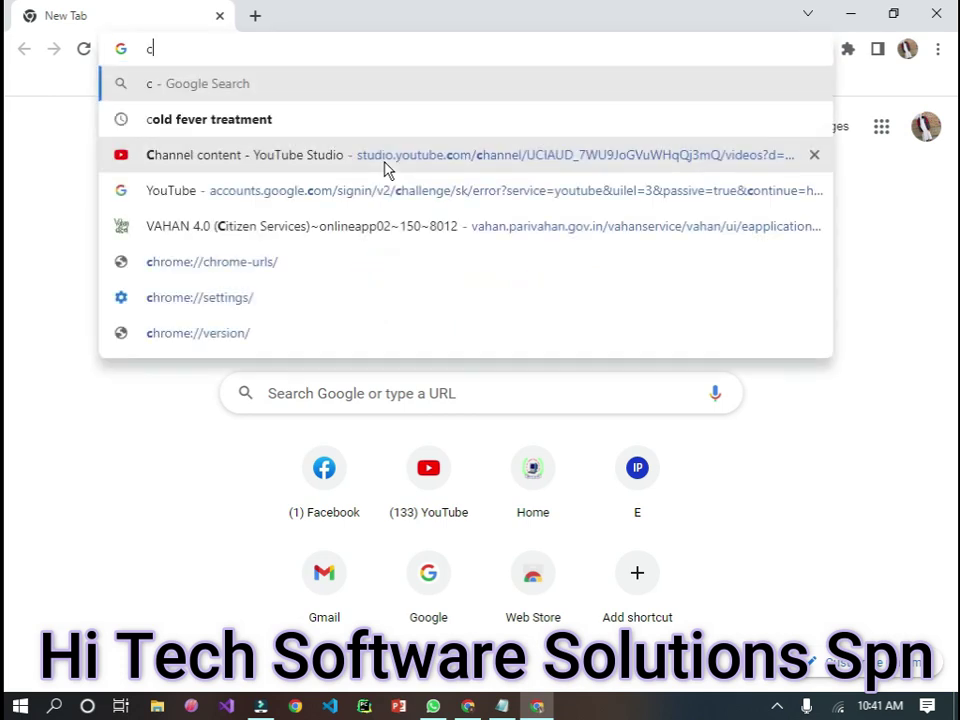
pyautogui.press('Down')
pyautogui.press('Down')
pyautogui.press('Up')
pyautogui.press('Down')
pyautogui.press('Return')
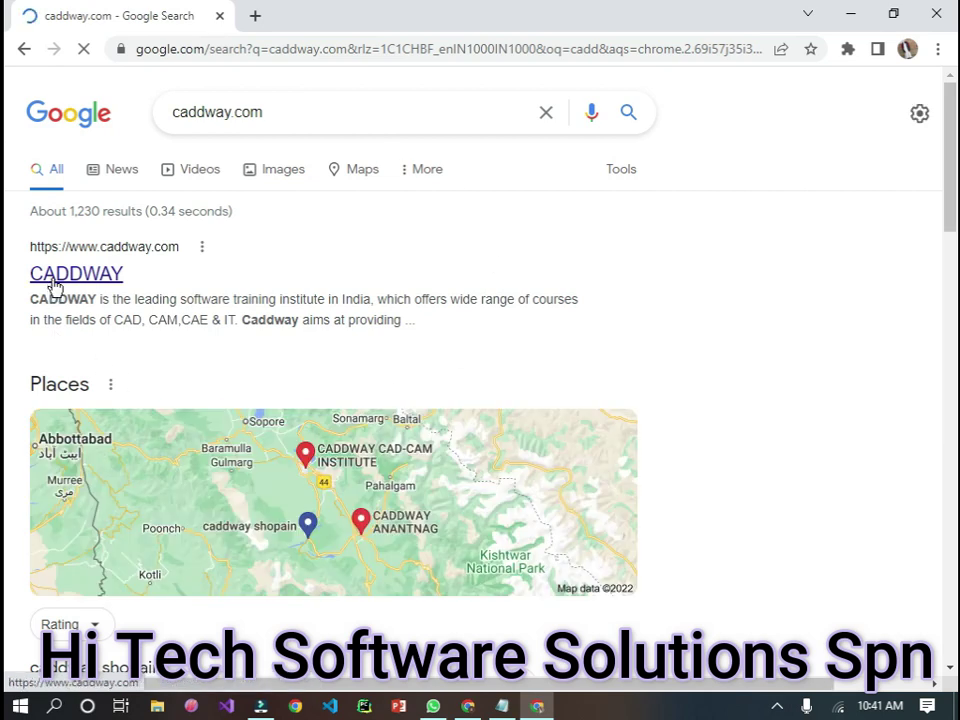
pyautogui.click(52, 278)
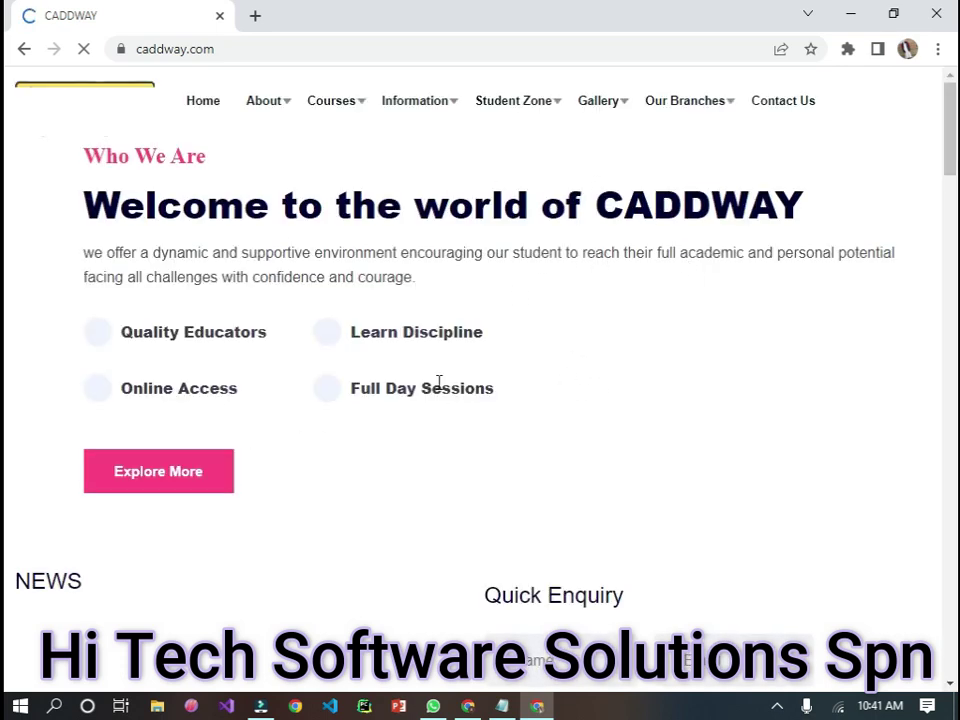
# Step: Stop the CADDWAY home page while it is loading and look through the partly loaded content
pyautogui.scroll(-6, 482, 516)
pyautogui.scroll(6, 461, 538)
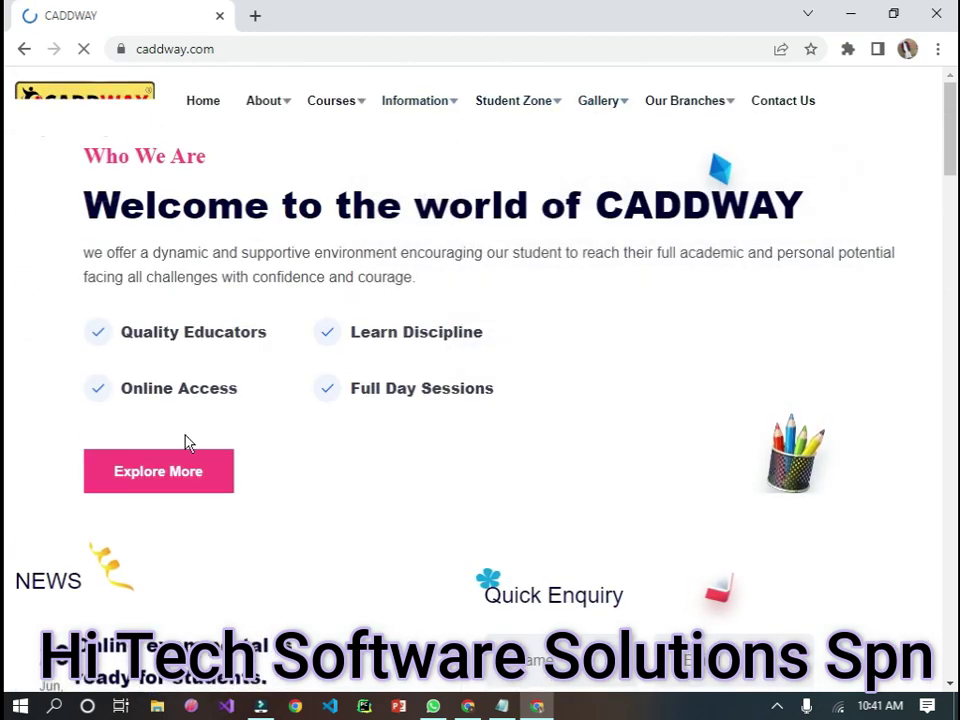
pyautogui.moveTo(581, 121)
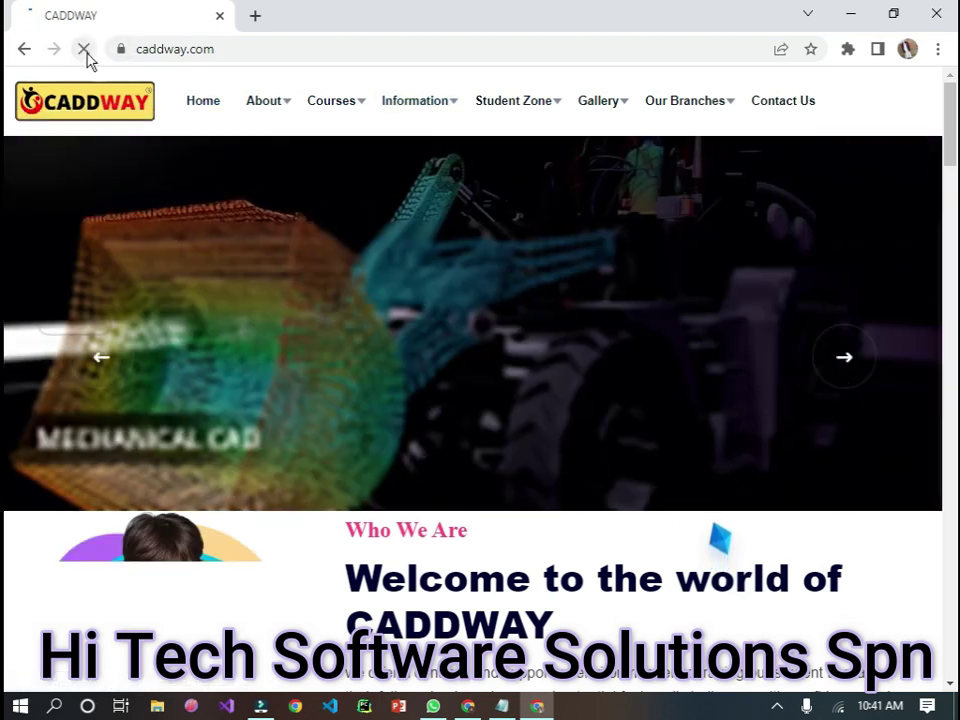
pyautogui.click(86, 58)
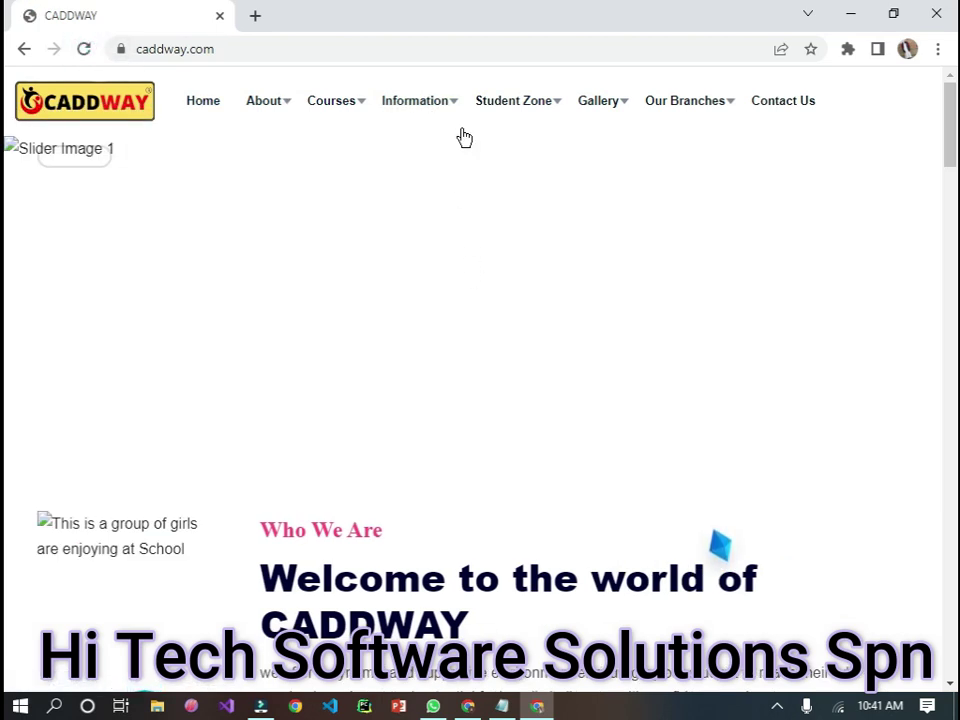
pyautogui.scroll(-10, 435, 465)
pyautogui.scroll(5, 435, 454)
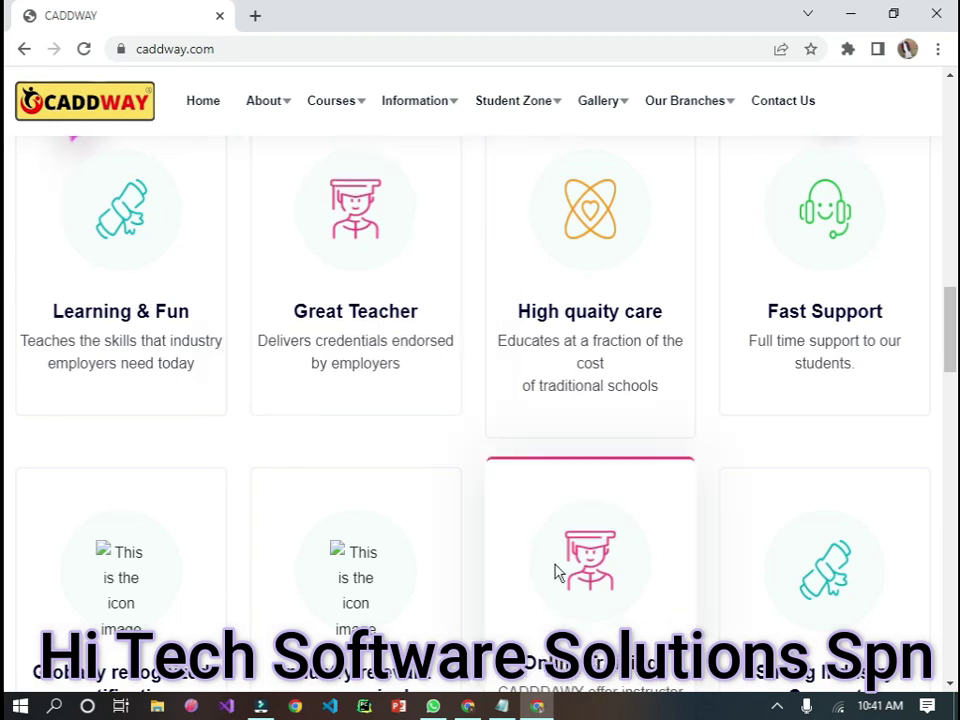
pyautogui.scroll(-1, 557, 572)
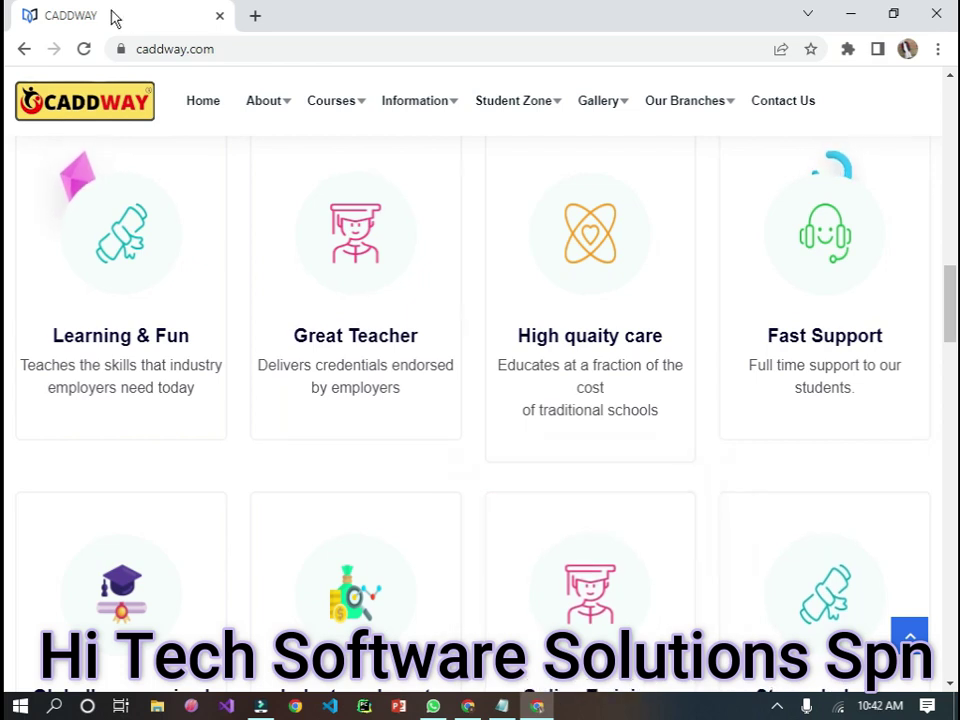
# Step: Reload the CADDWAY page twice and look over the refreshed content up to the Quick Enquiry form
pyautogui.moveTo(300, 92)
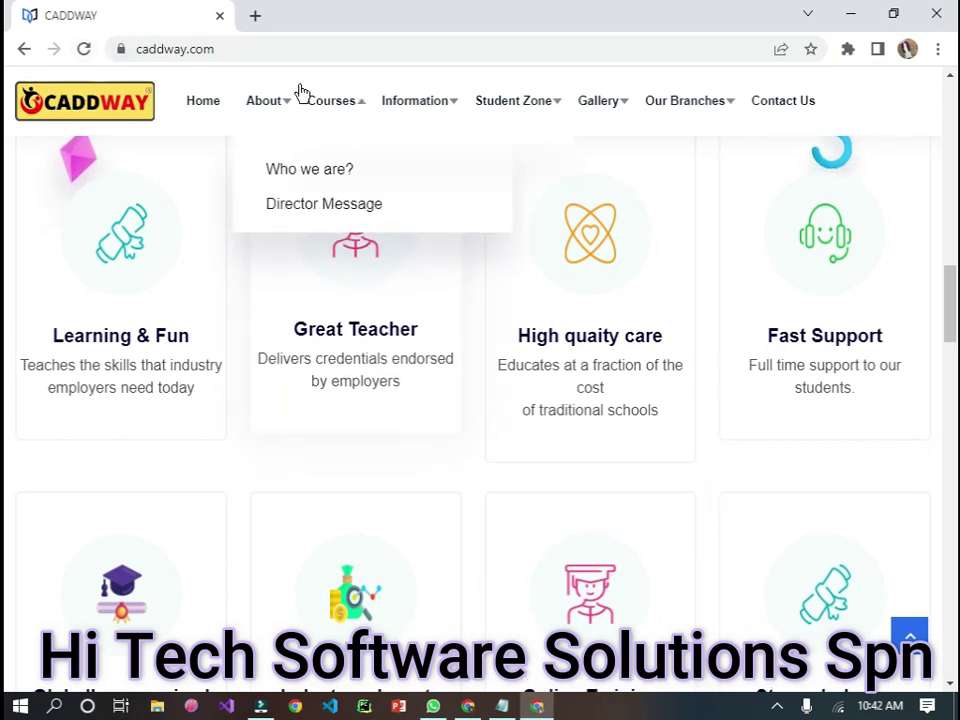
pyautogui.click(85, 50)
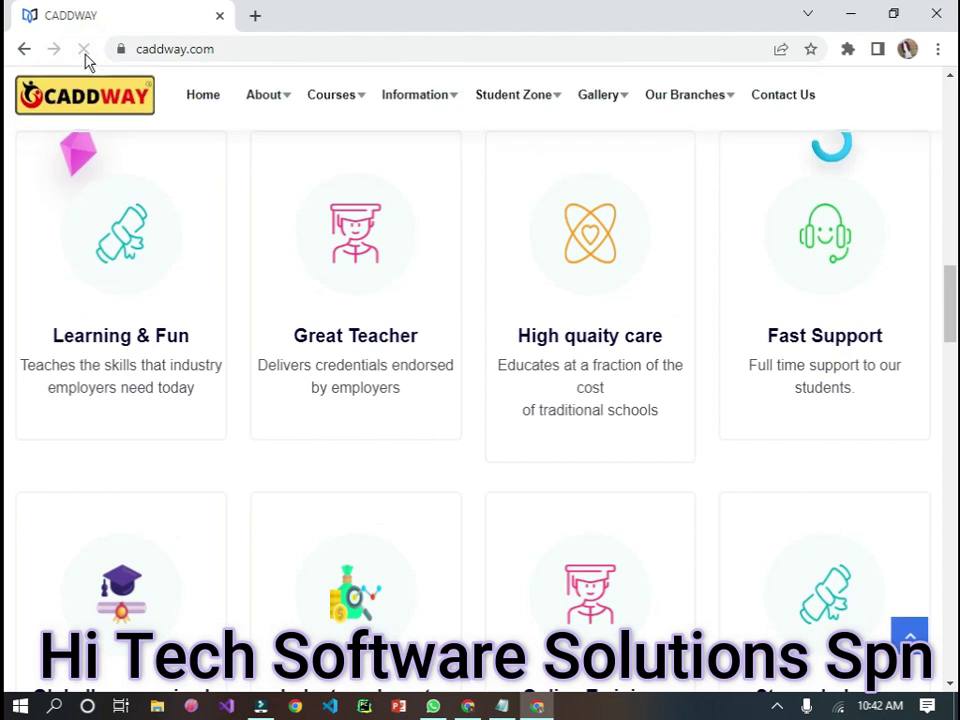
pyautogui.press('F5')
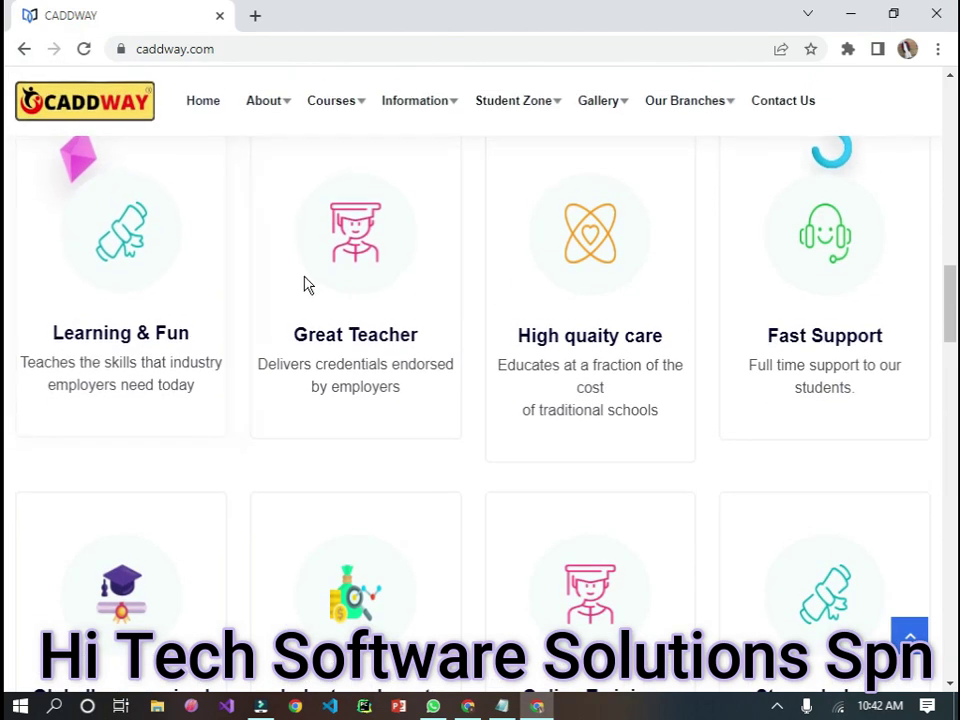
pyautogui.scroll(5, 800, 250)
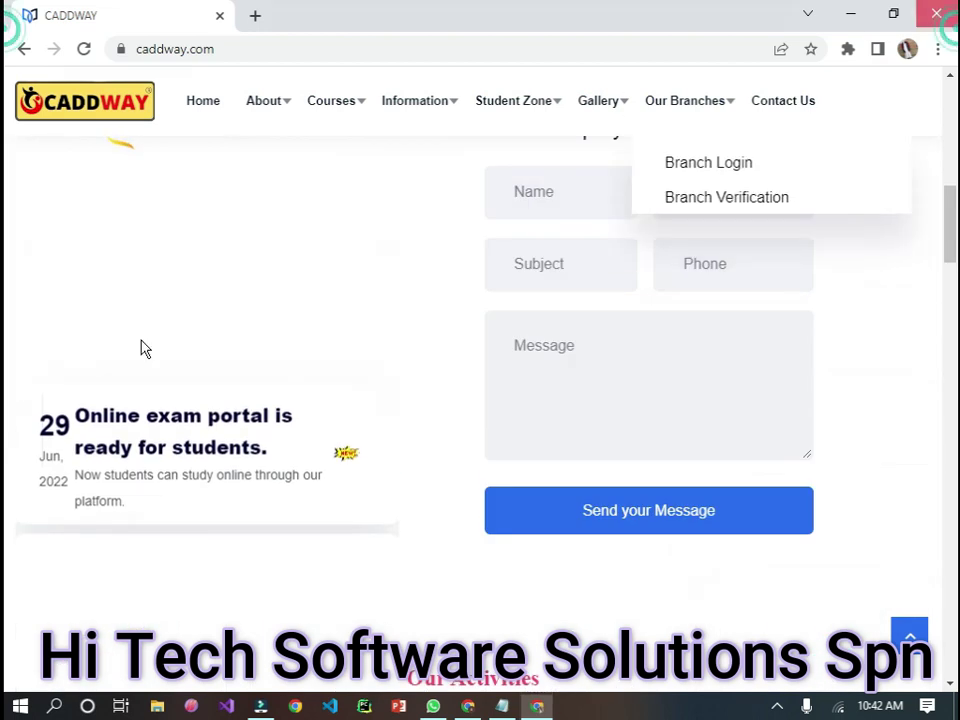
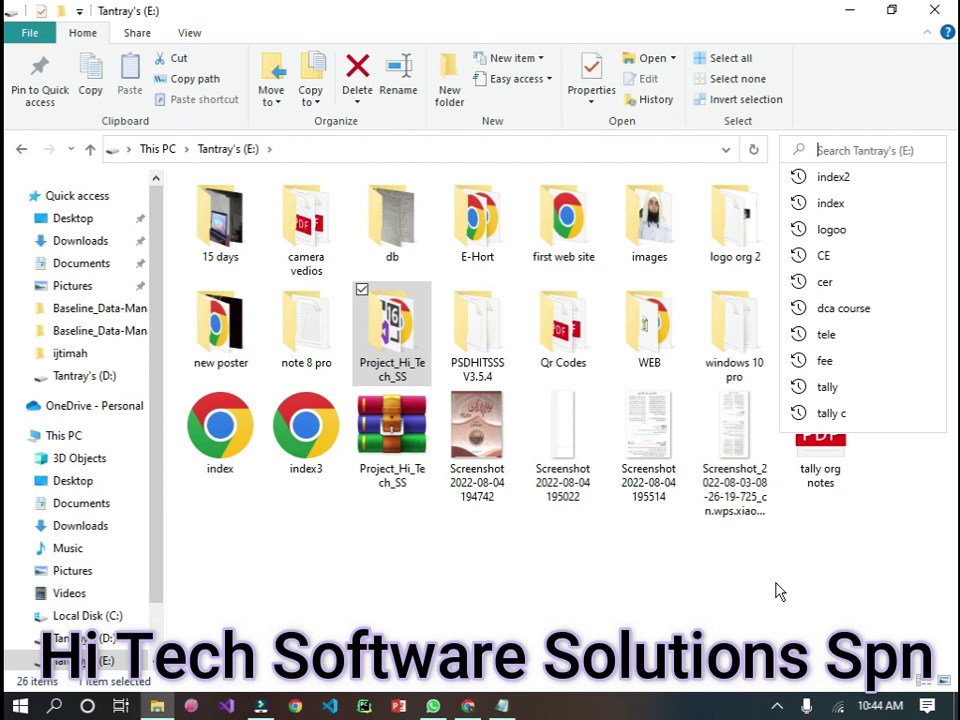
# Step: Dismiss the search history of the E: drive in File Explorer and minimize the window
pyautogui.click(779, 591)
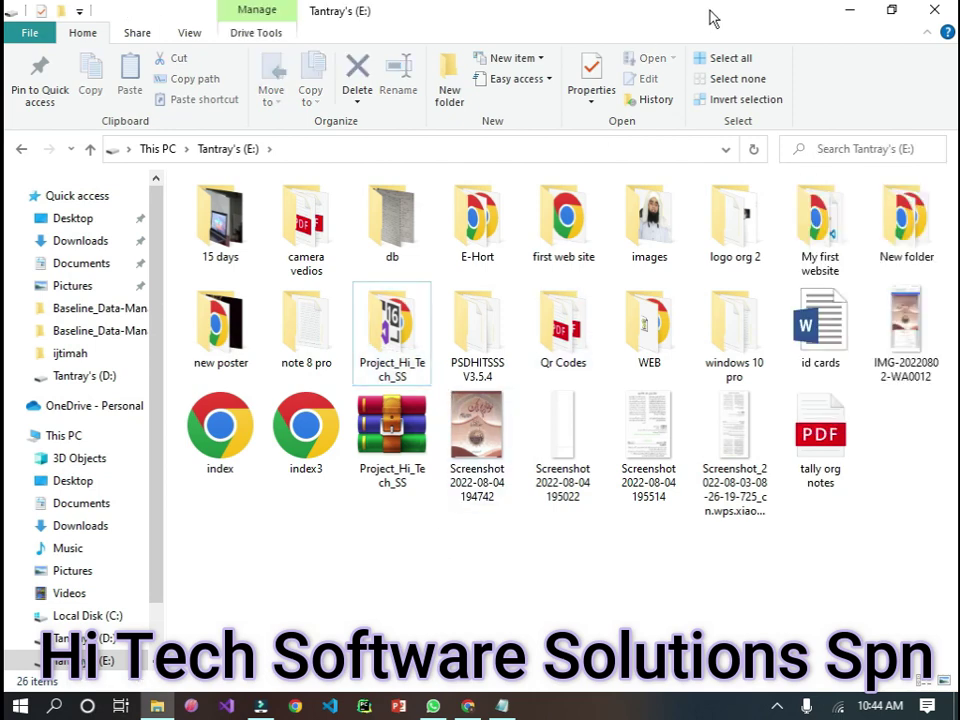
pyautogui.click(849, 11)
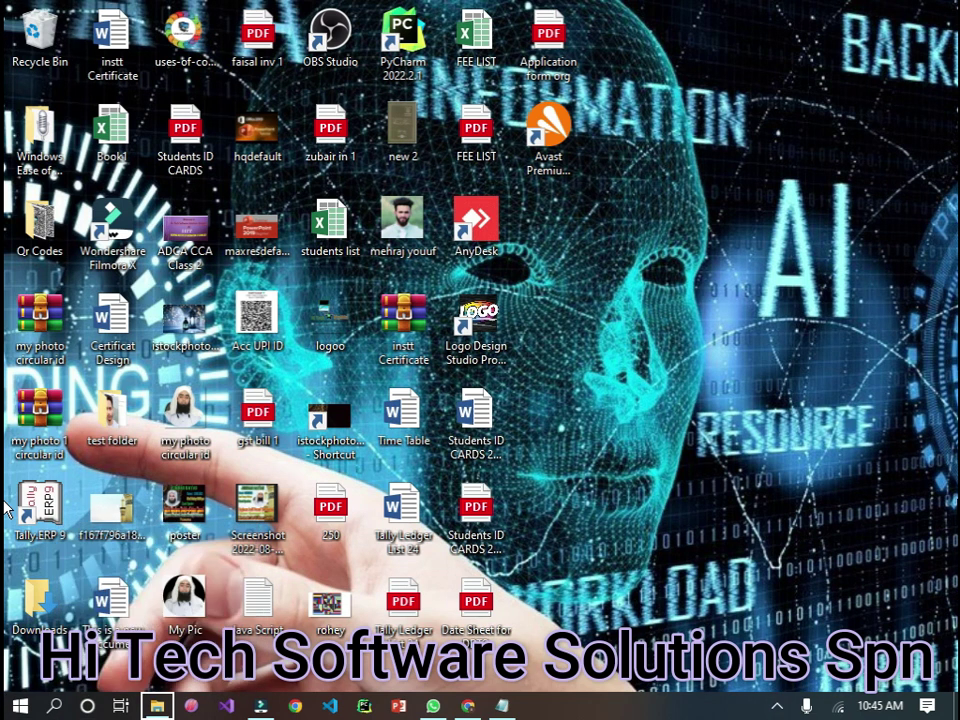
# Step: Move the focus along the taskbar and restore the minimized E: drive window in File Explorer
pyautogui.press('super+t')
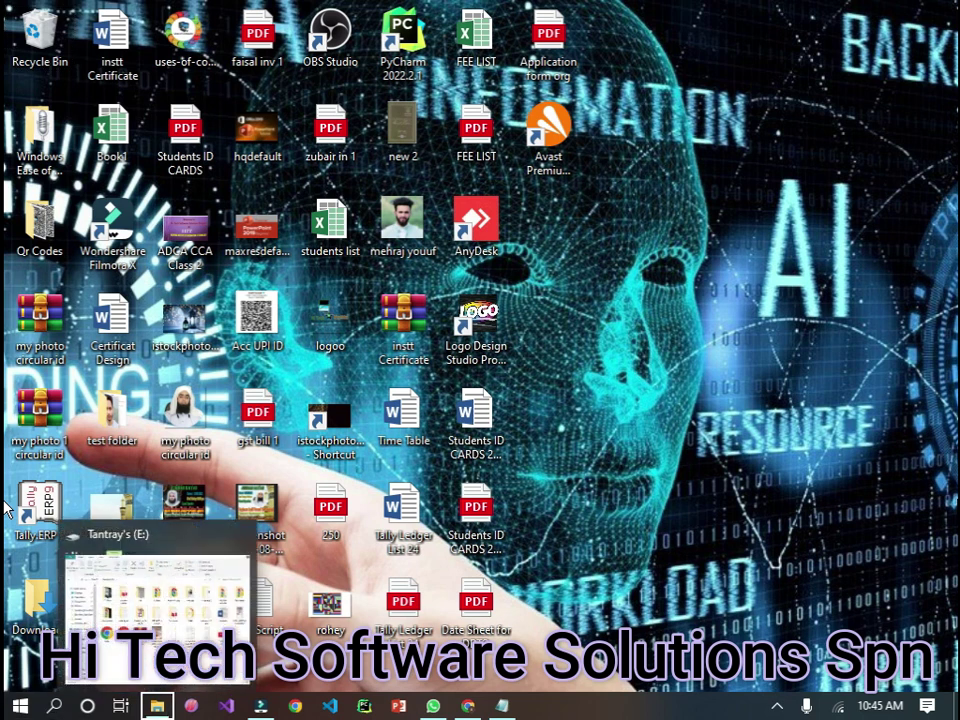
pyautogui.press('super')
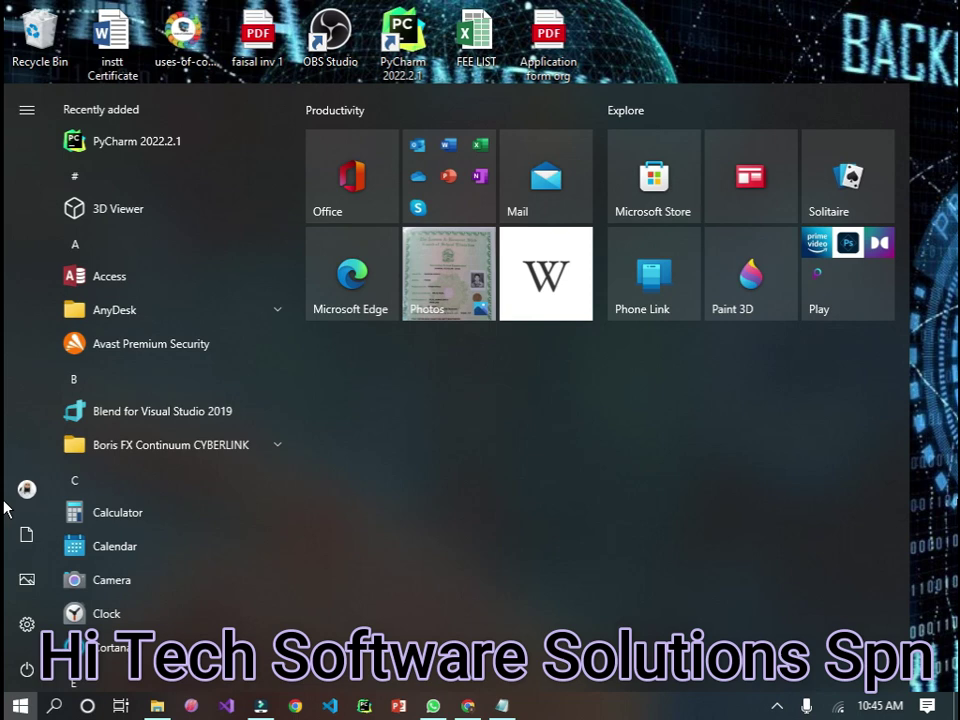
pyautogui.press('super')
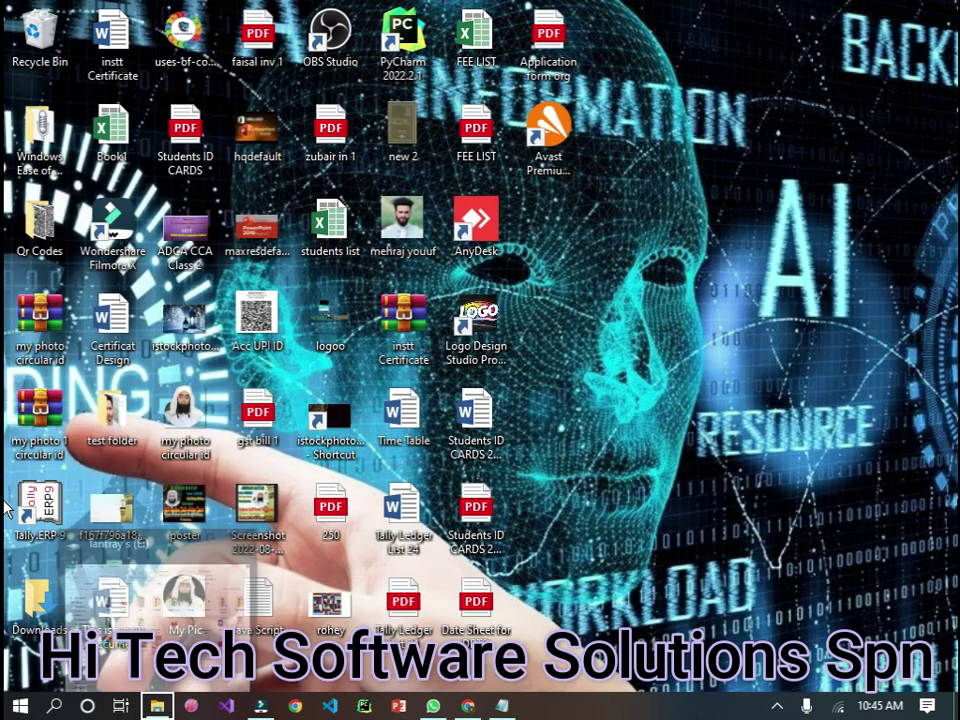
pyautogui.press('Tab')
pyautogui.press('Right')
pyautogui.press('Right')
pyautogui.press('Right')
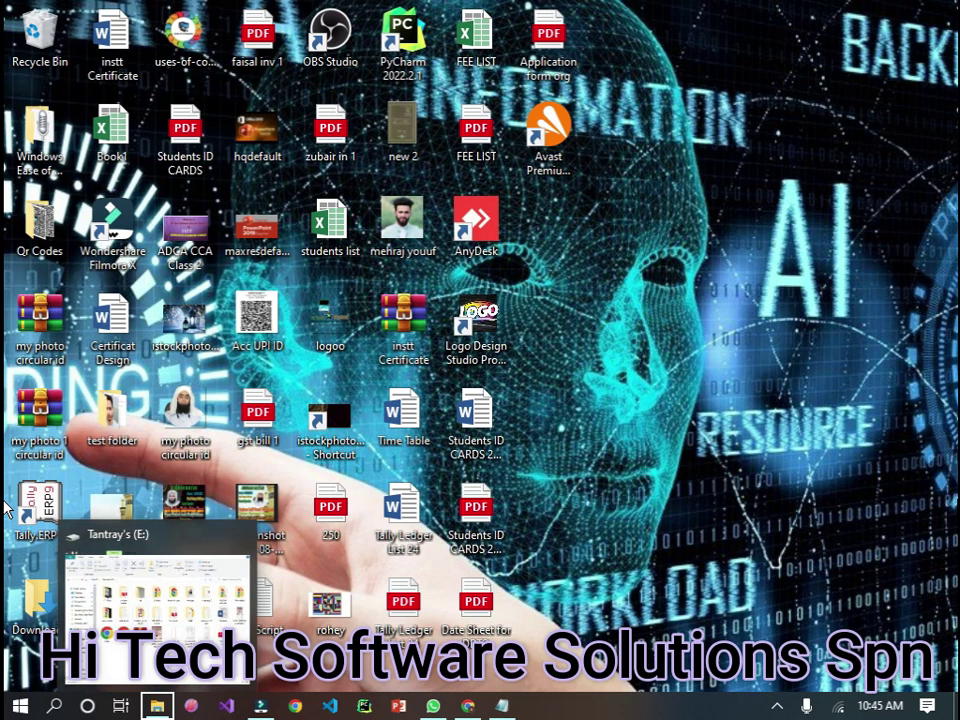
pyautogui.press('Return')
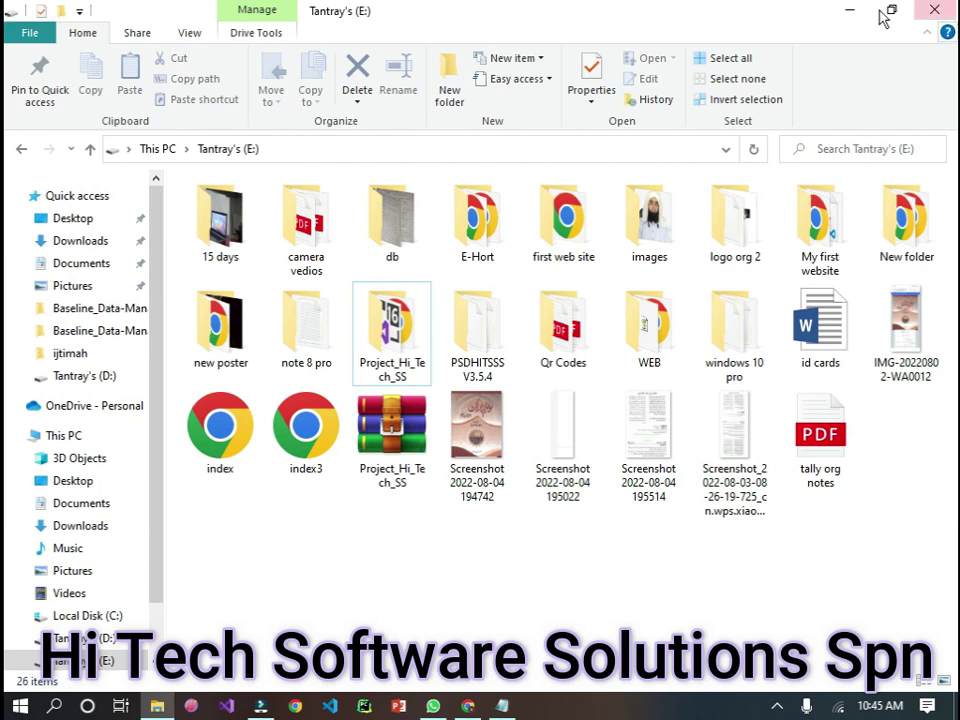
pyautogui.moveTo(156, 710)
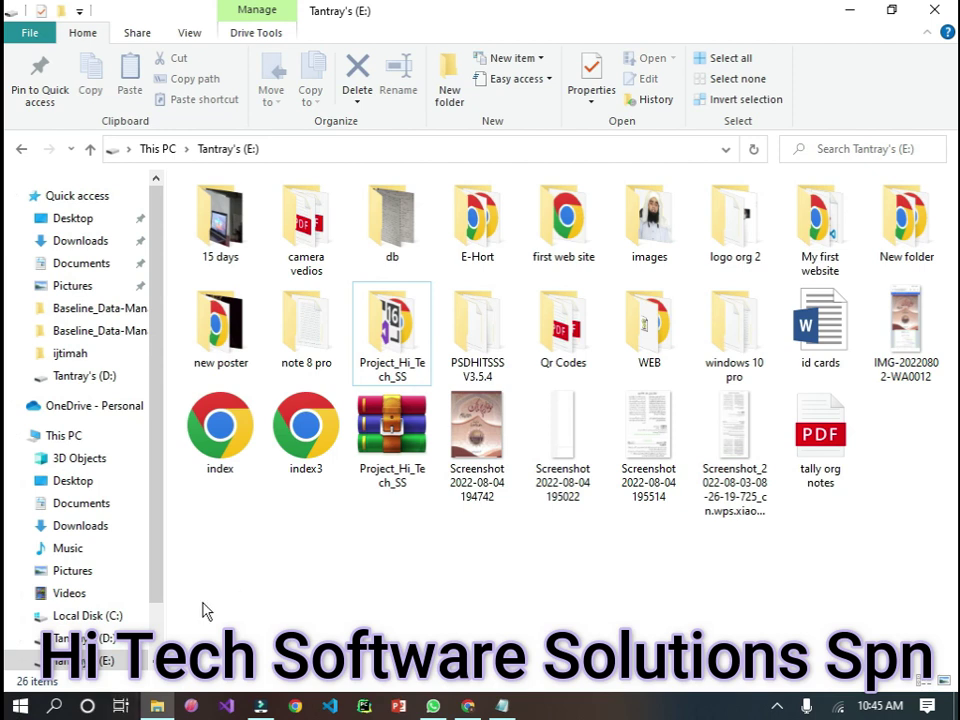
# Step: Search the installed apps for "wor" and launch Word
pyautogui.press('super')
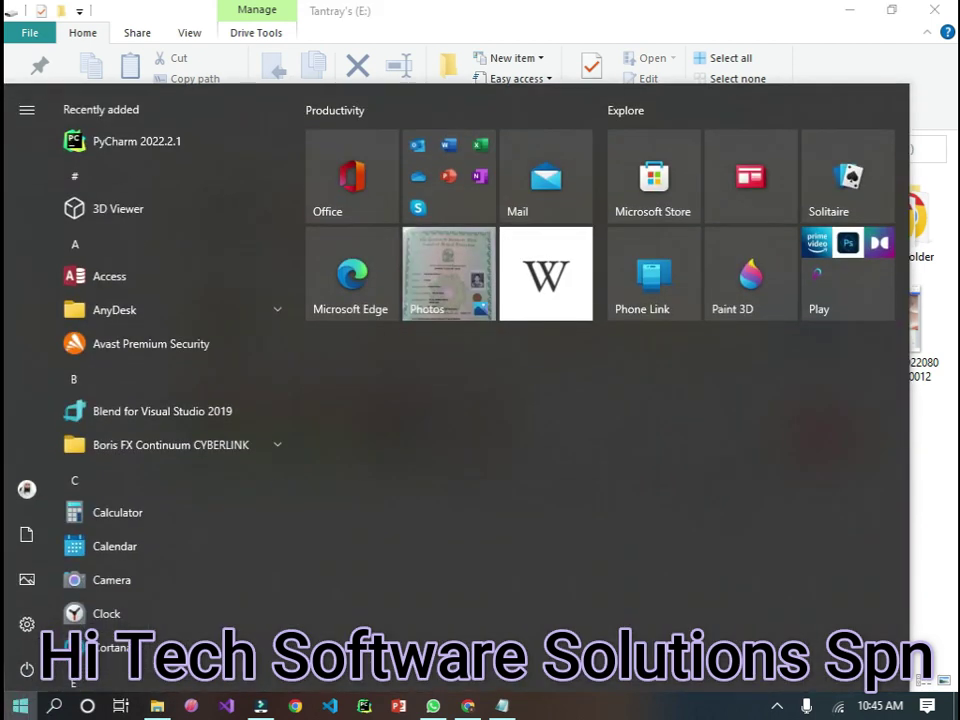
pyautogui.write('wor')
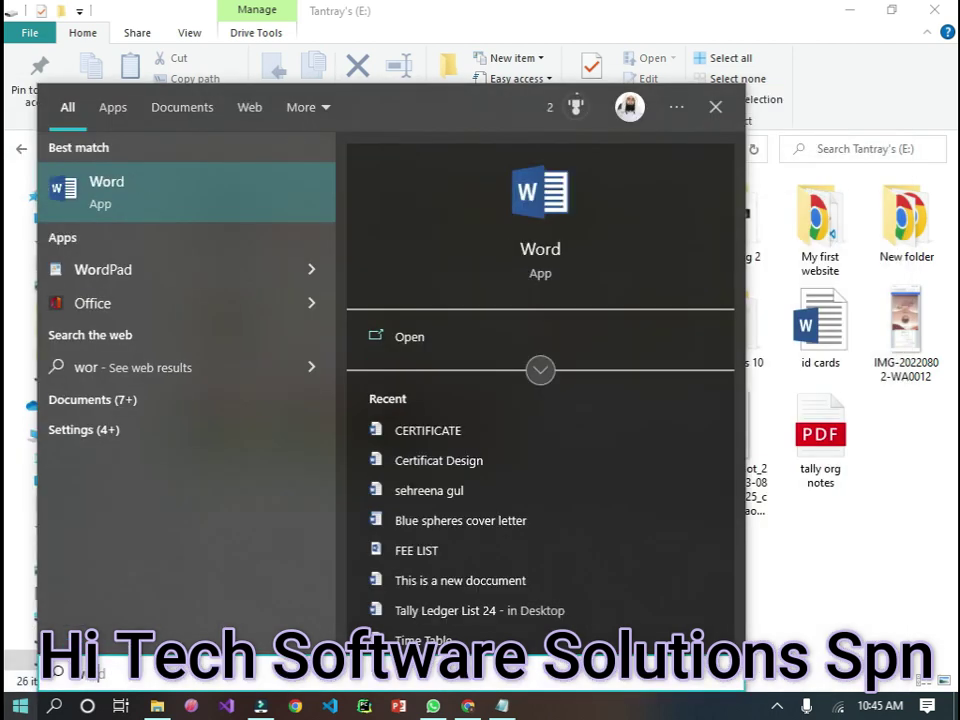
pyautogui.press('Return')
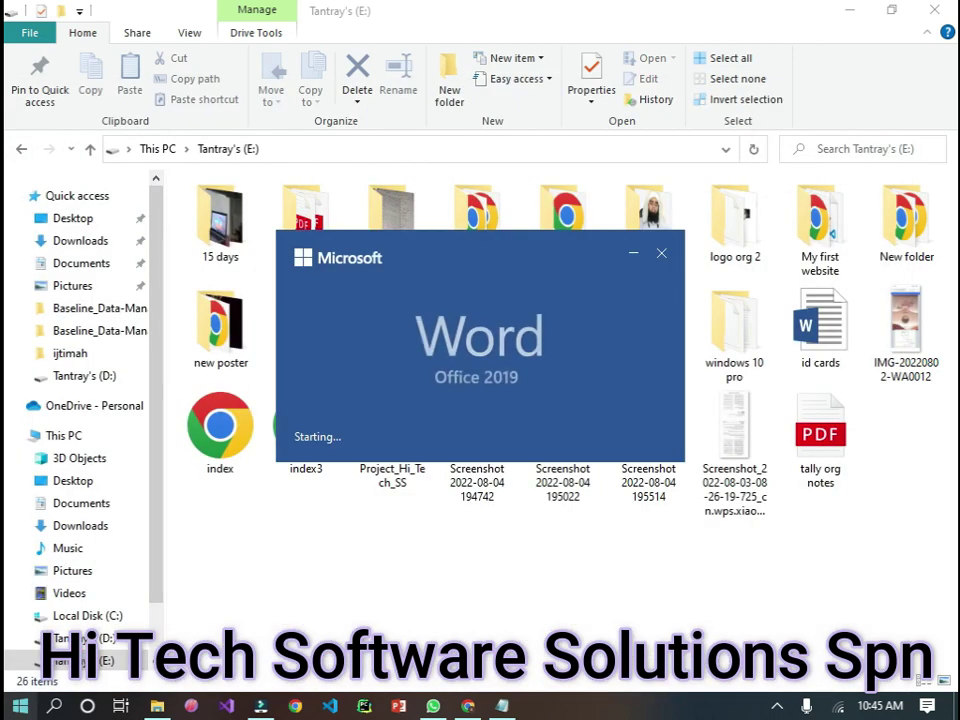
# Step: Write the sentence "This is the text." in the new document
pyautogui.write('th')
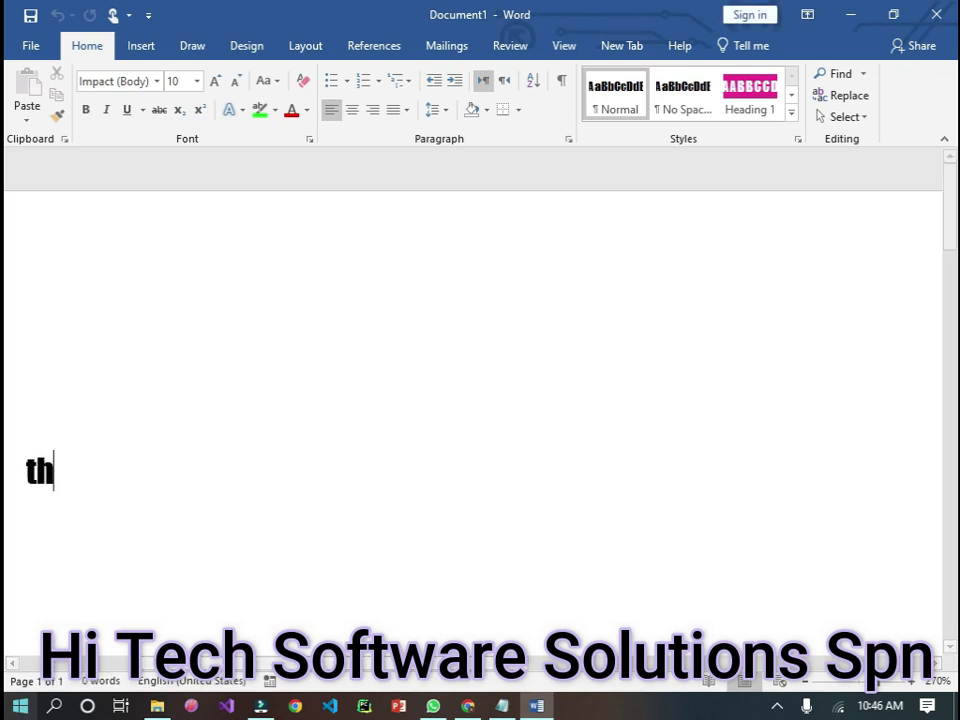
pyautogui.write('is is n')
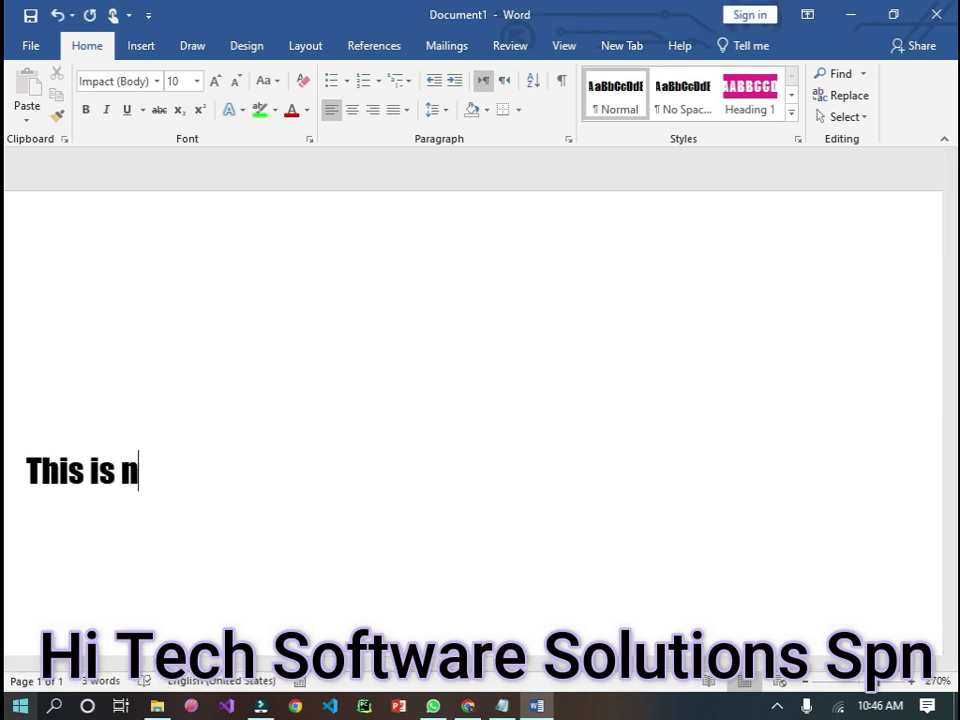
pyautogui.press('BackSpace')
pyautogui.write('th')
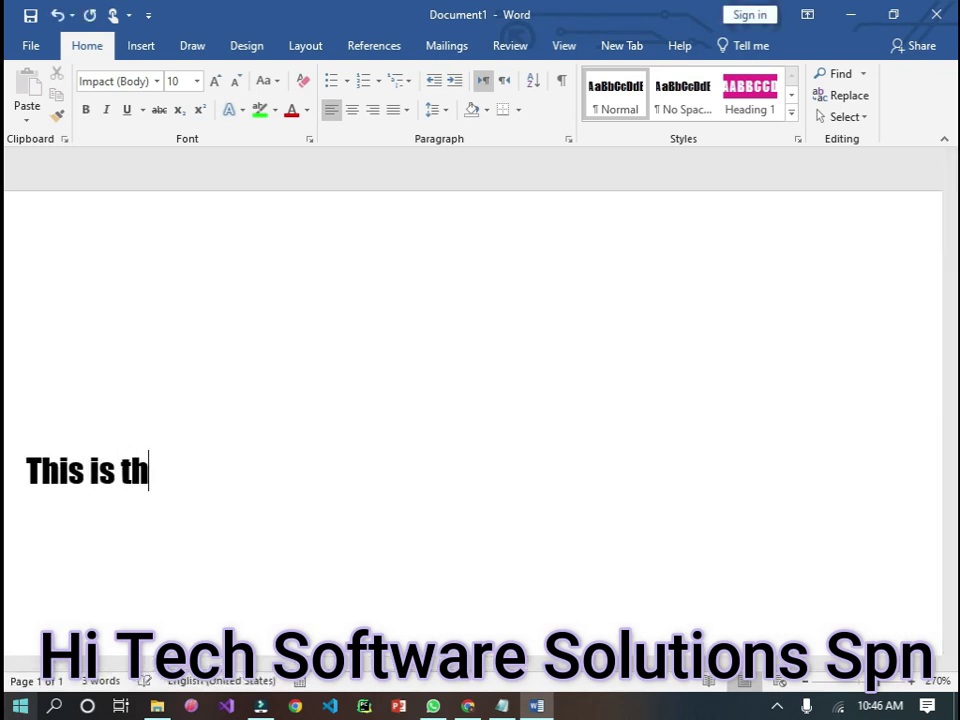
pyautogui.write('e te')
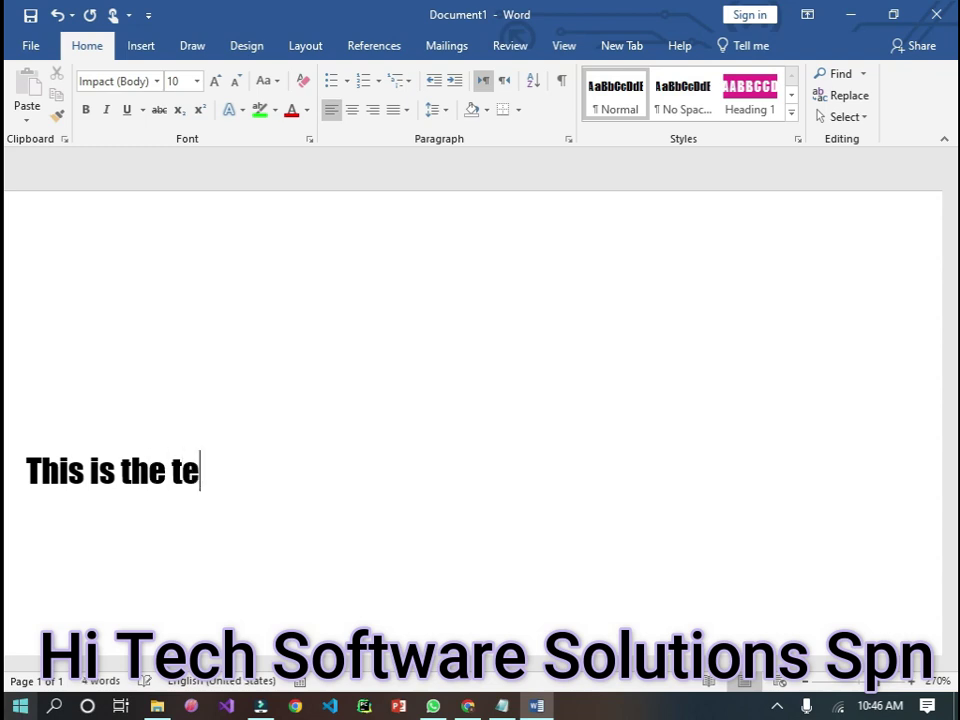
pyautogui.write('xxt')
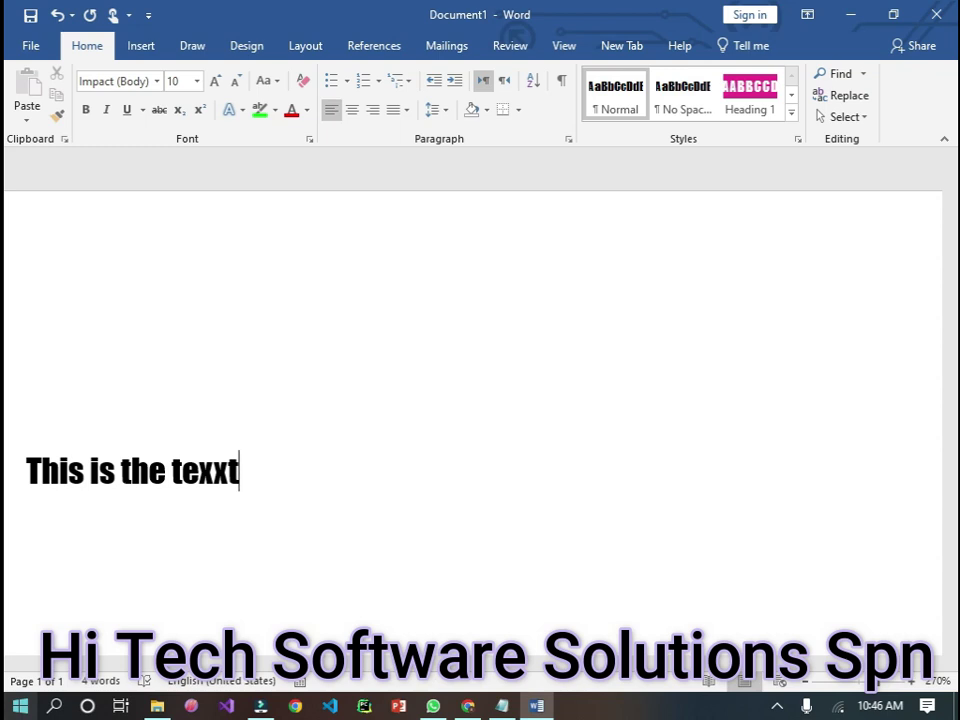
pyautogui.press('BackSpace')
pyautogui.press('BackSpace')
pyautogui.write('t.')
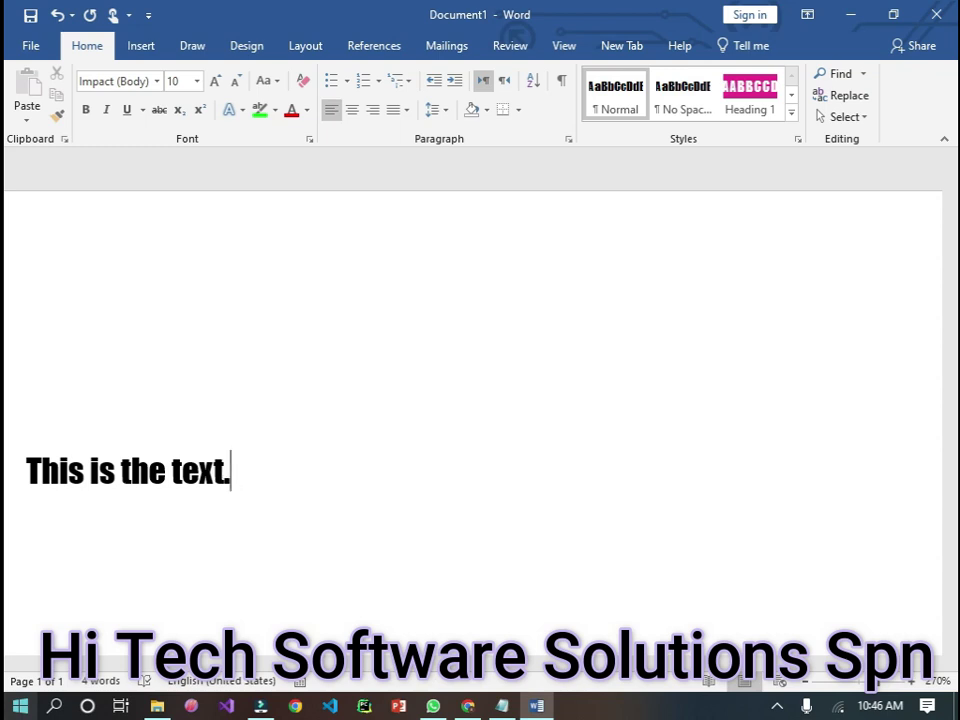
# Step: Misspell "text" as "texxt" and correct it with the spelling check's suggestion "text"
pyautogui.click(214, 471)
pyautogui.write('x')
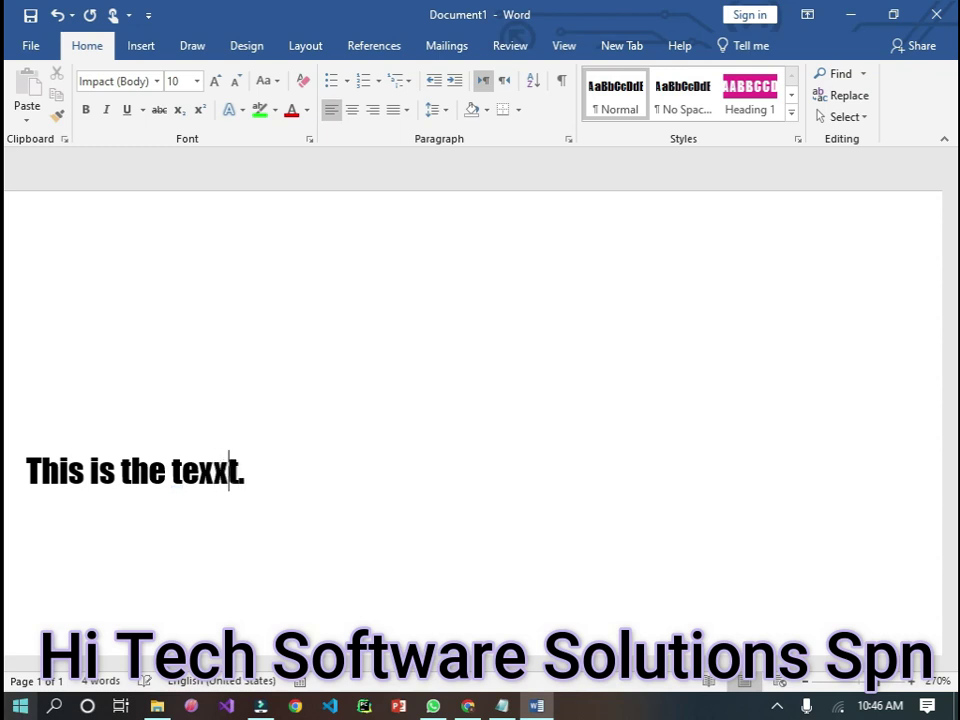
pyautogui.click(343, 461)
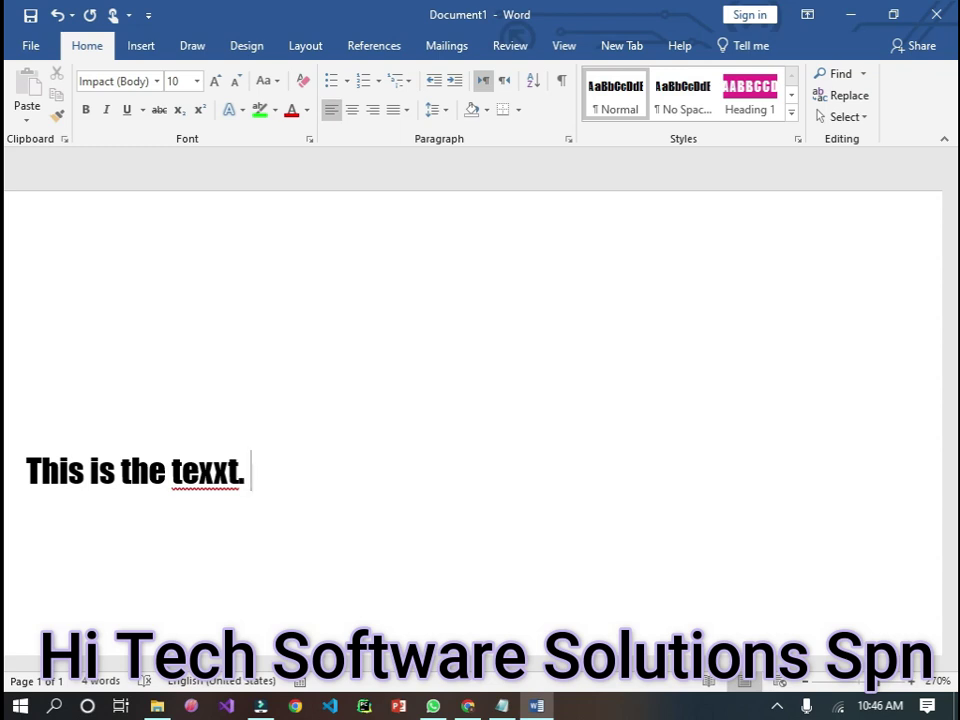
pyautogui.press('F7')
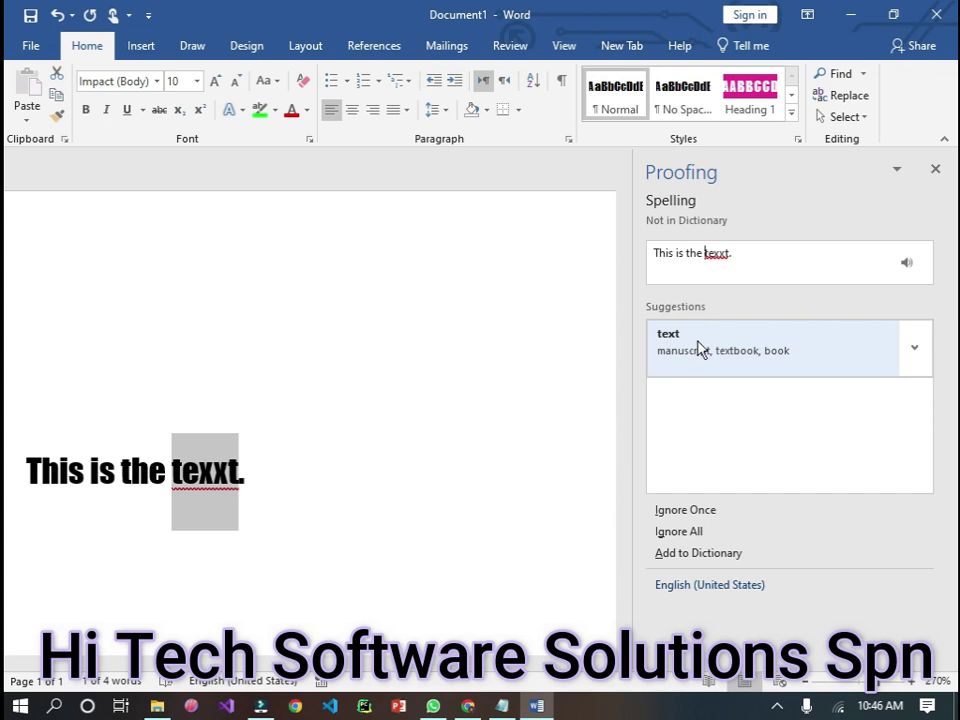
pyautogui.click(862, 352)
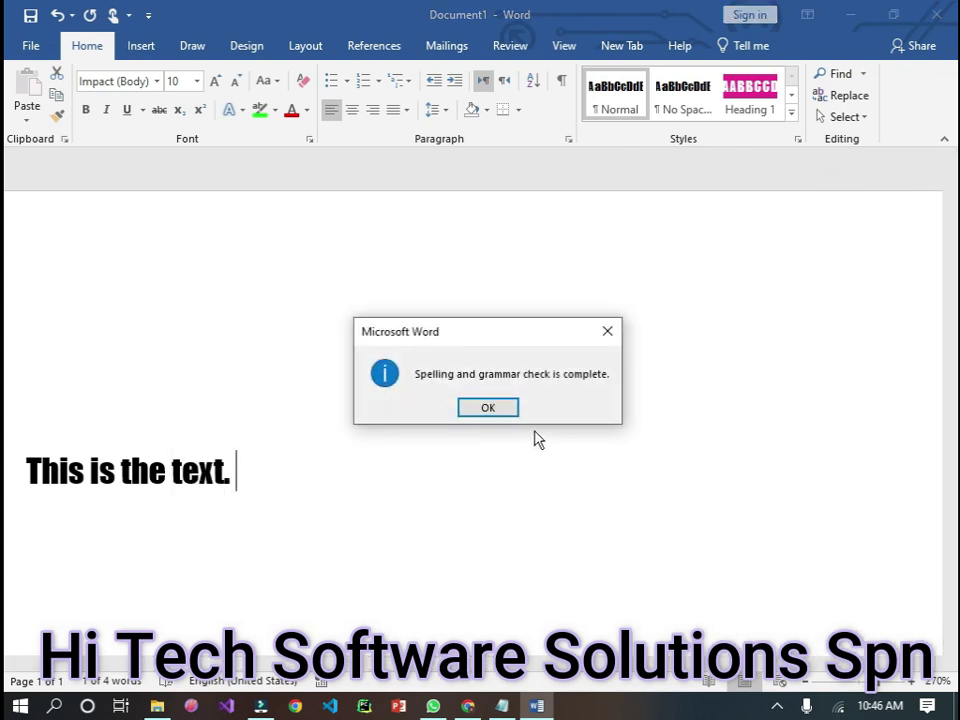
pyautogui.click(499, 409)
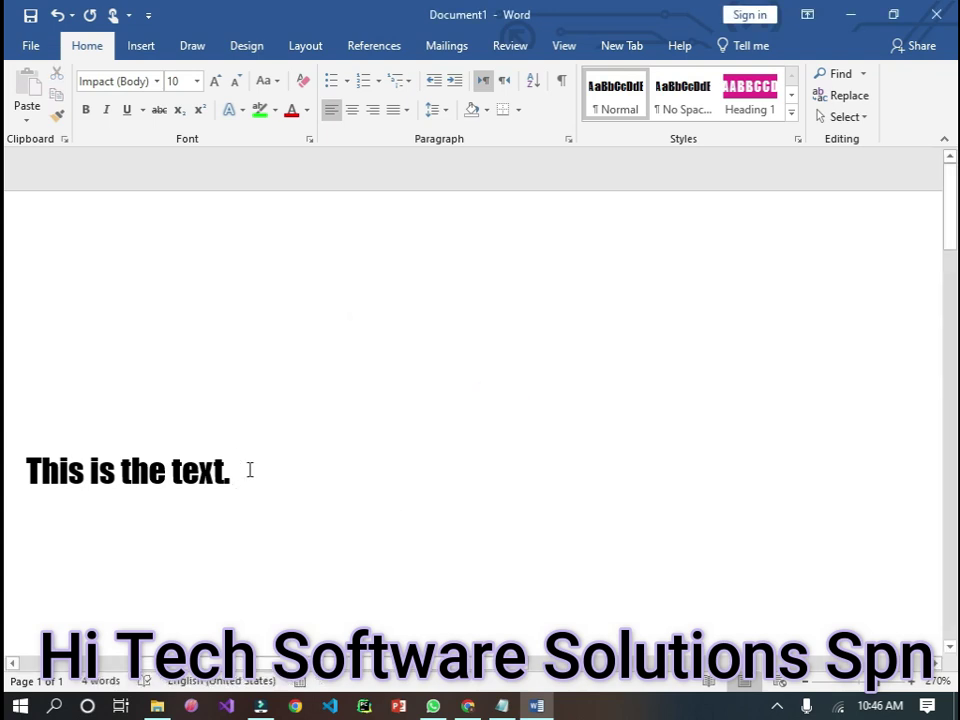
# Step: Add the misspelled word "Senetence" after the sentence and correct it to "Sentence" with the spelling check
pyautogui.write('senen')
pyautogui.press('BackSpace')
pyautogui.write('tence')
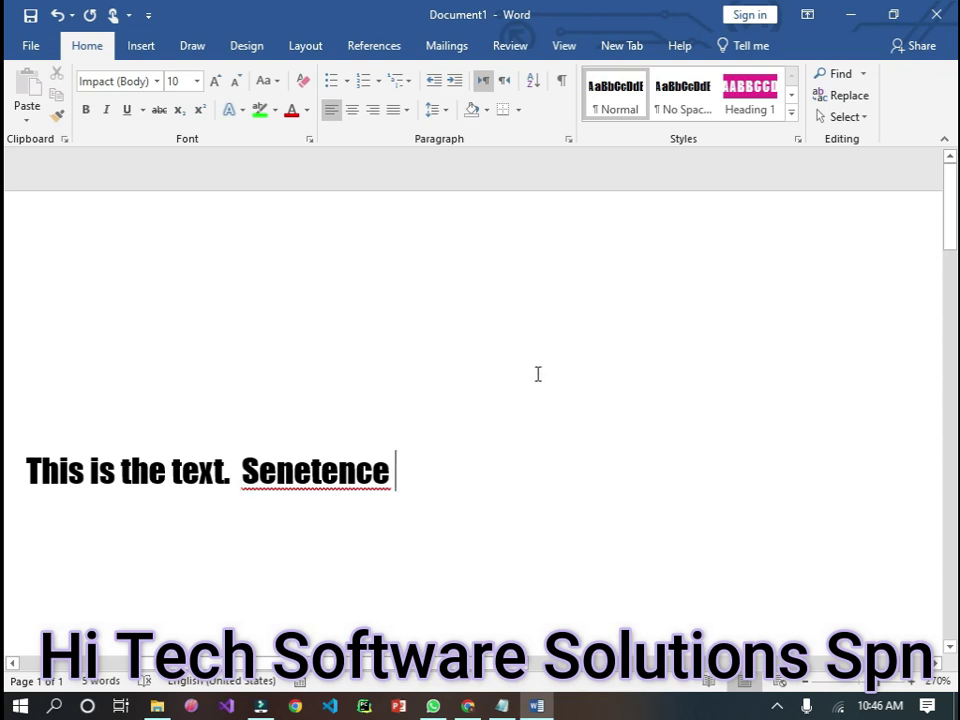
pyautogui.press('F7')
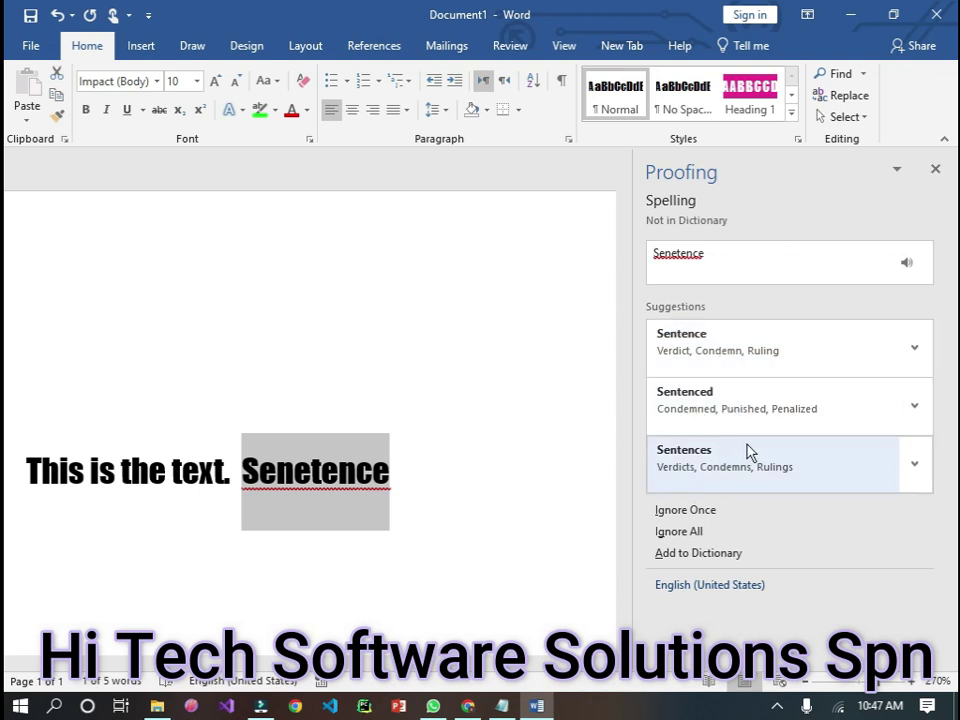
pyautogui.click(717, 362)
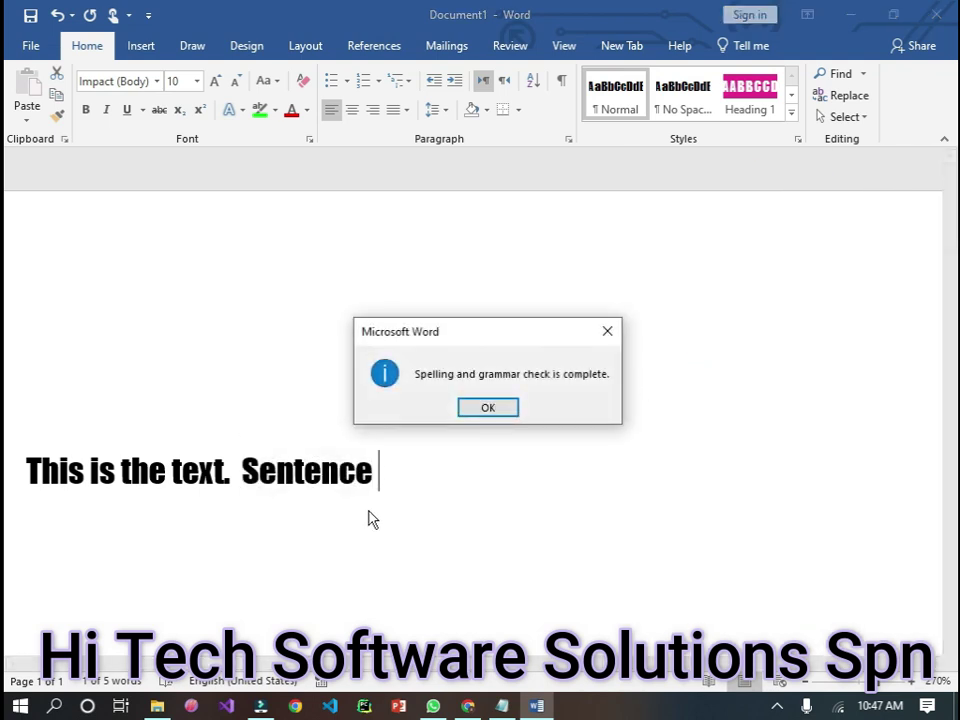
pyautogui.click(487, 408)
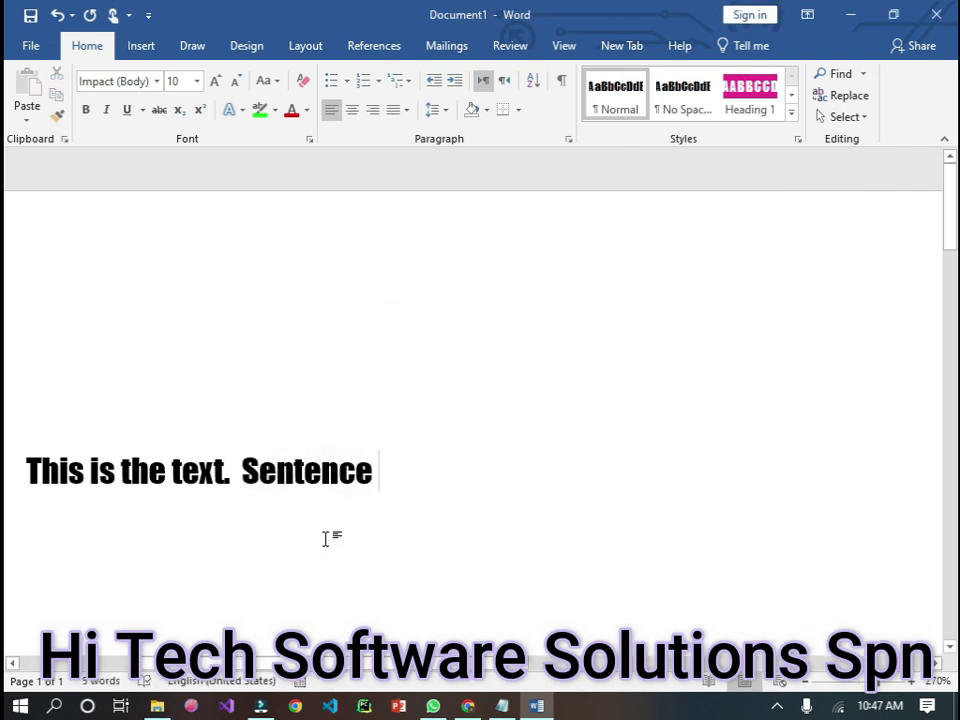
# Step: Append the word "important" after "Sentence" and minimize the Word document
pyautogui.write('important')
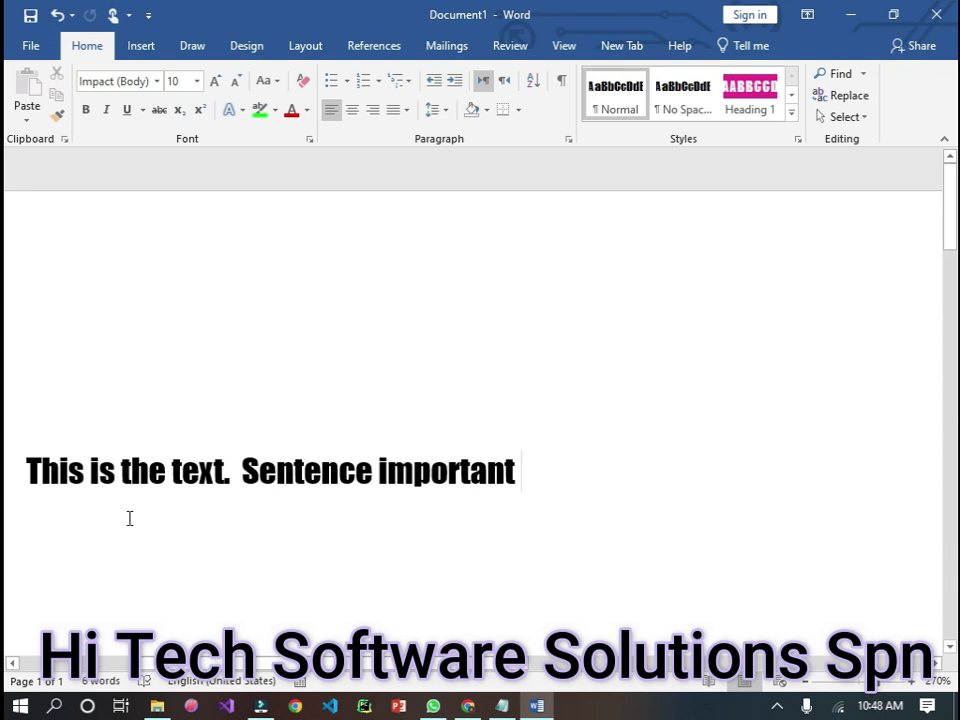
pyautogui.click(20, 705)
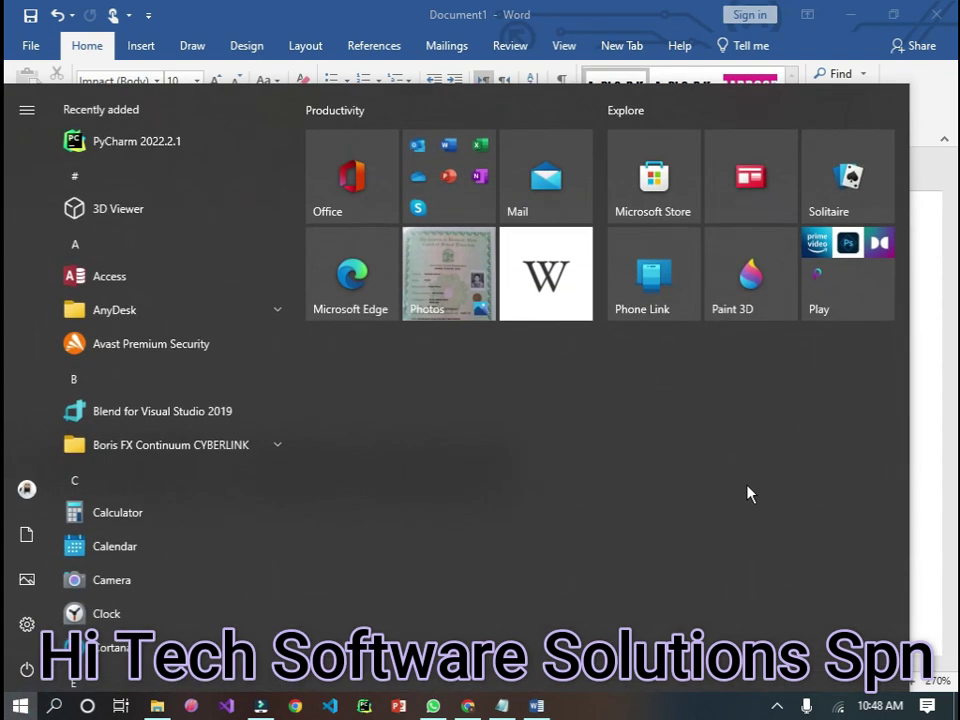
pyautogui.click(921, 272)
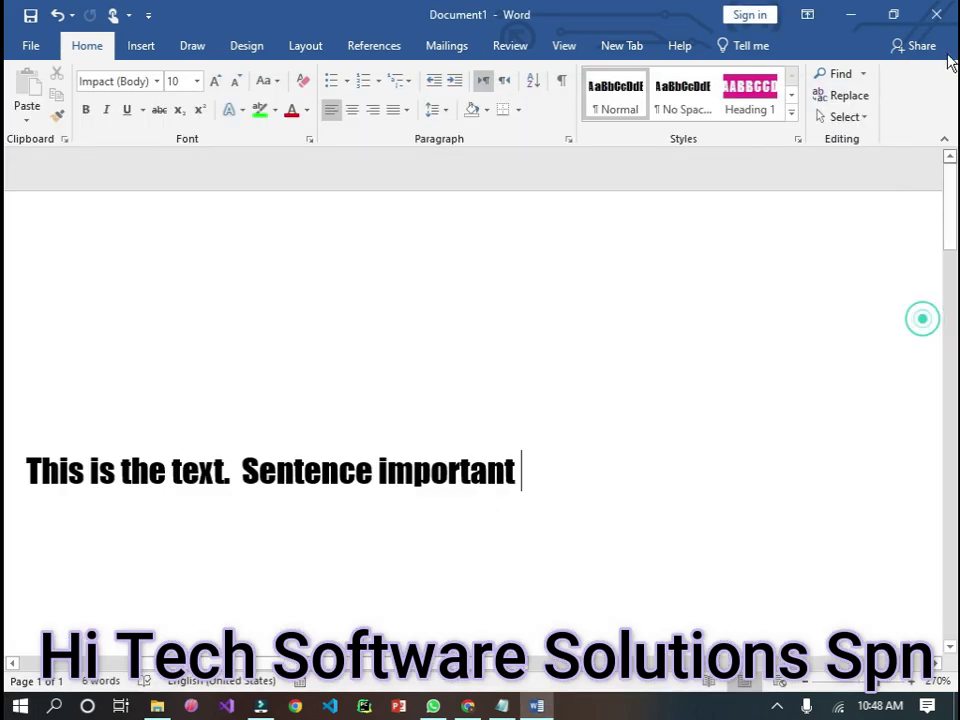
pyautogui.click(861, 16)
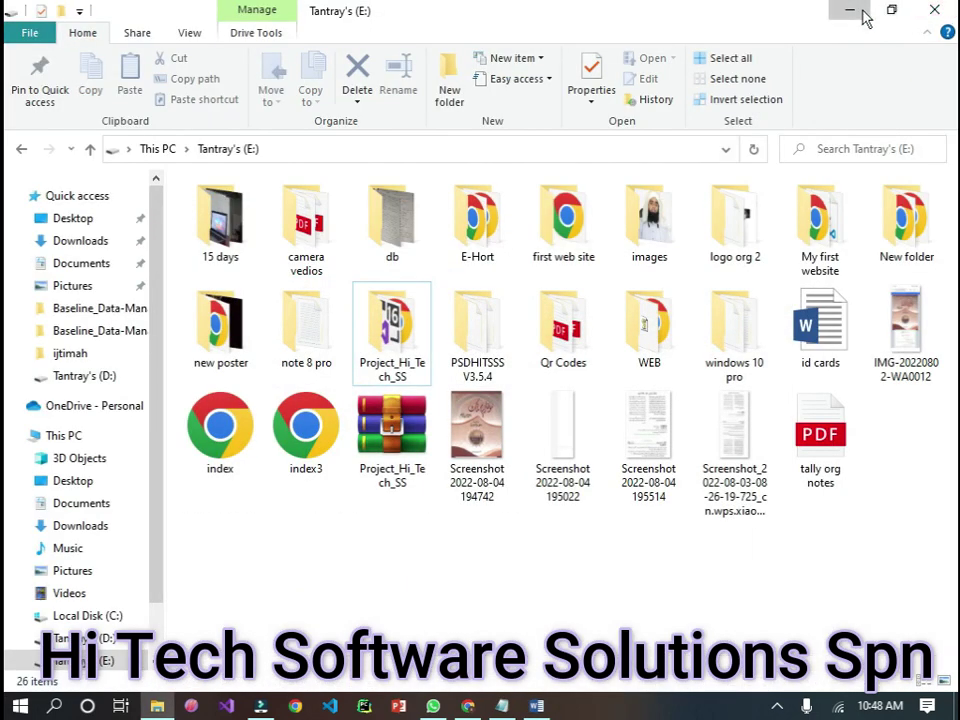
# Step: Minimize the E: drive window to show the desktop and restore the window
pyautogui.click(858, 12)
pyautogui.click(689, 246)
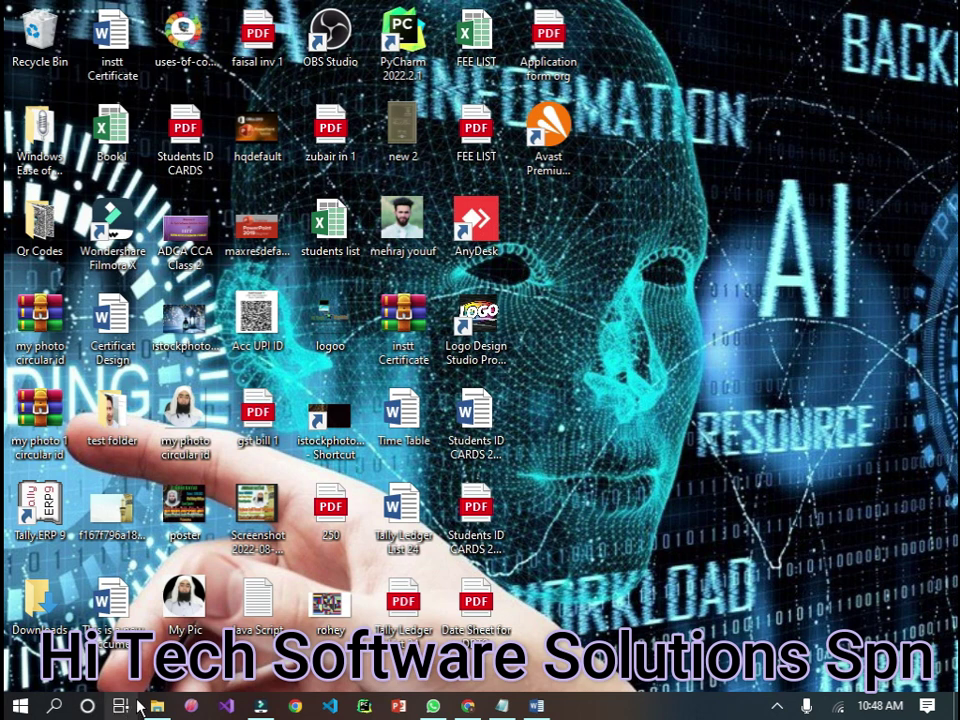
pyautogui.click(156, 706)
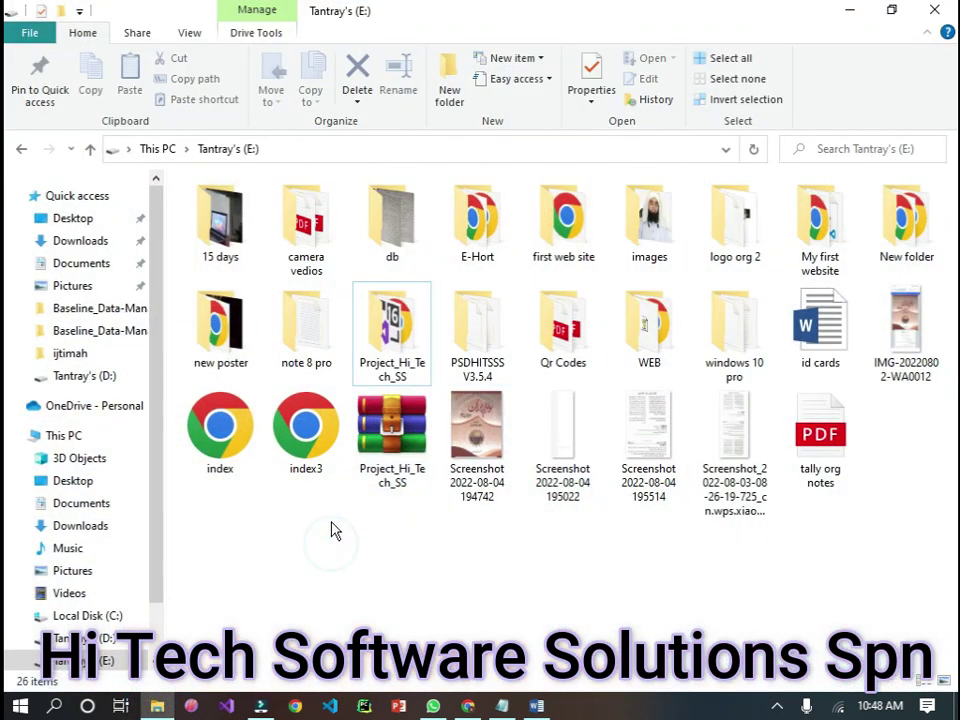